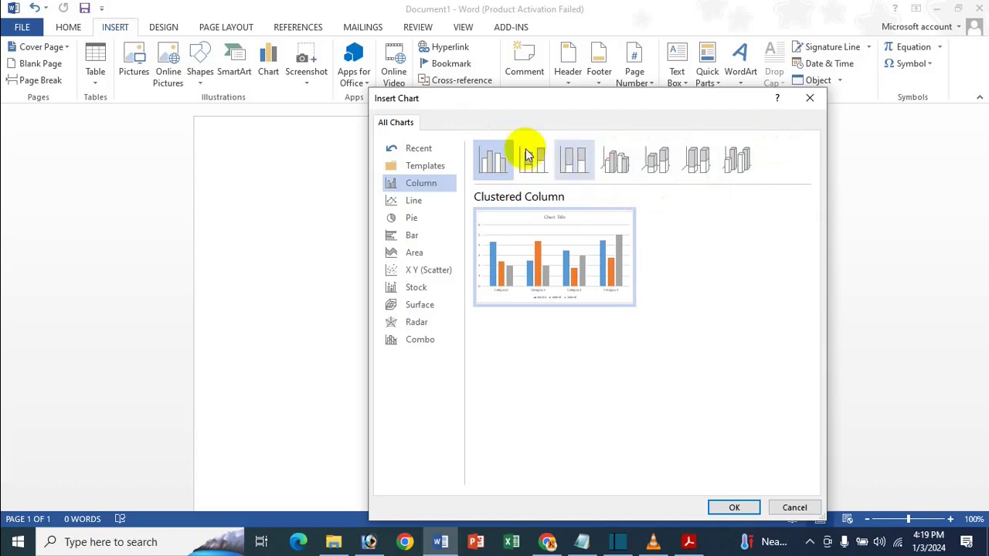
# Step: Insert a clustered column chart into the document and dismiss the Office activation wizard
pyautogui.moveTo(604, 238)
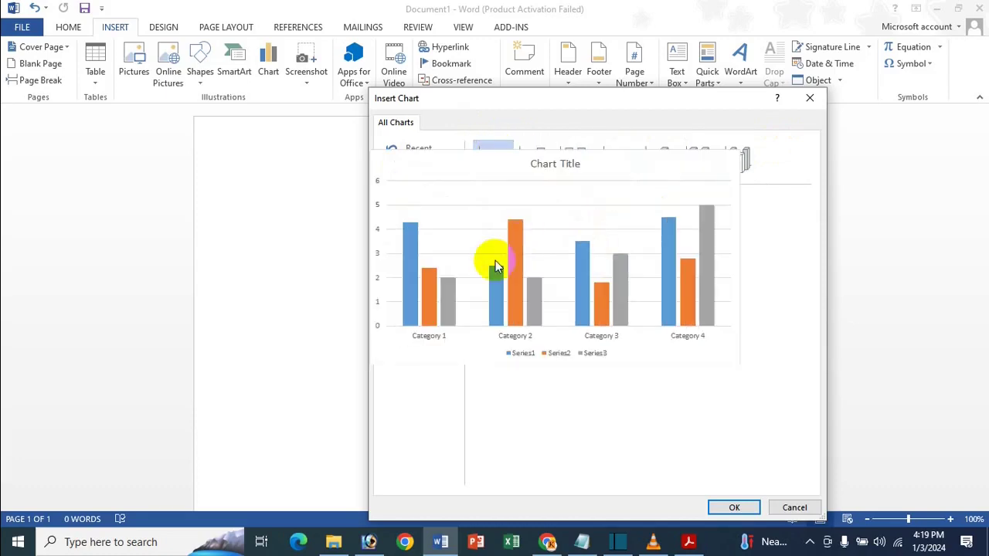
pyautogui.click(734, 508)
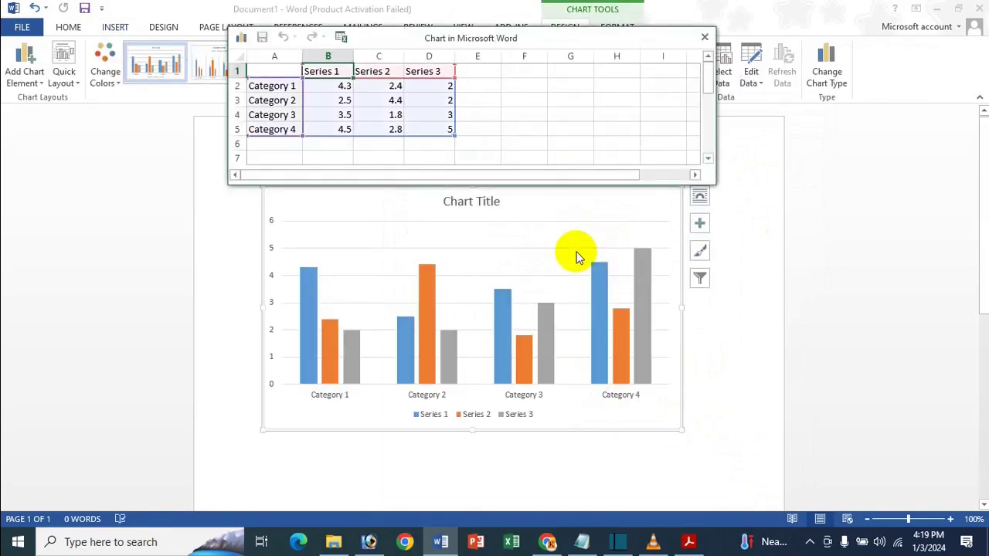
pyautogui.click(615, 302)
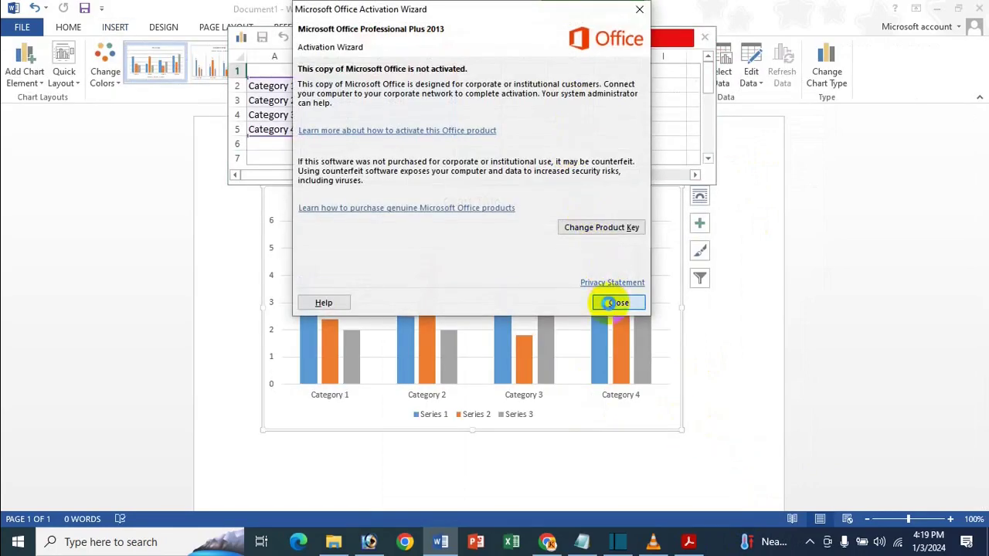
# Step: Rename the three series headers in the chart's data sheet as 2021, 2022 and 2023
pyautogui.click(426, 102)
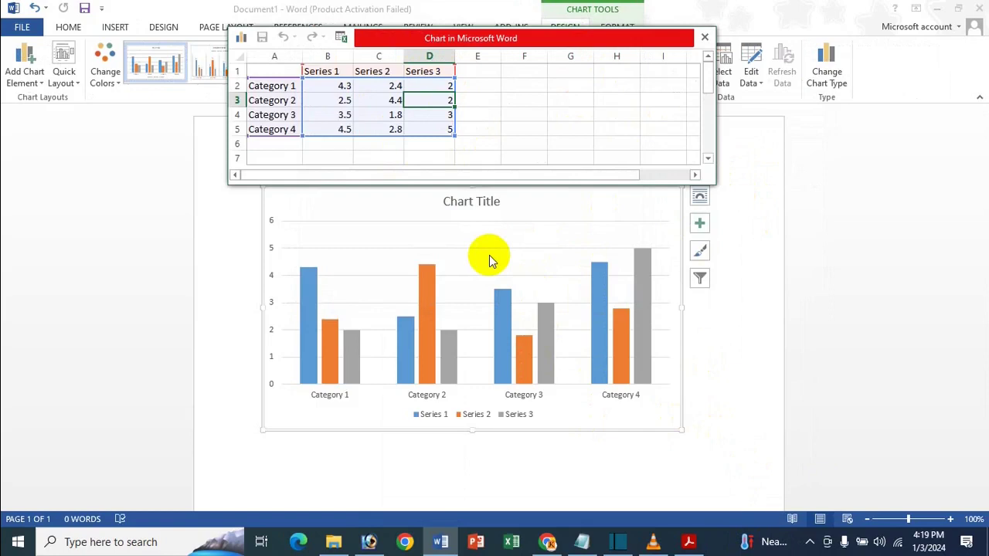
pyautogui.click(415, 88)
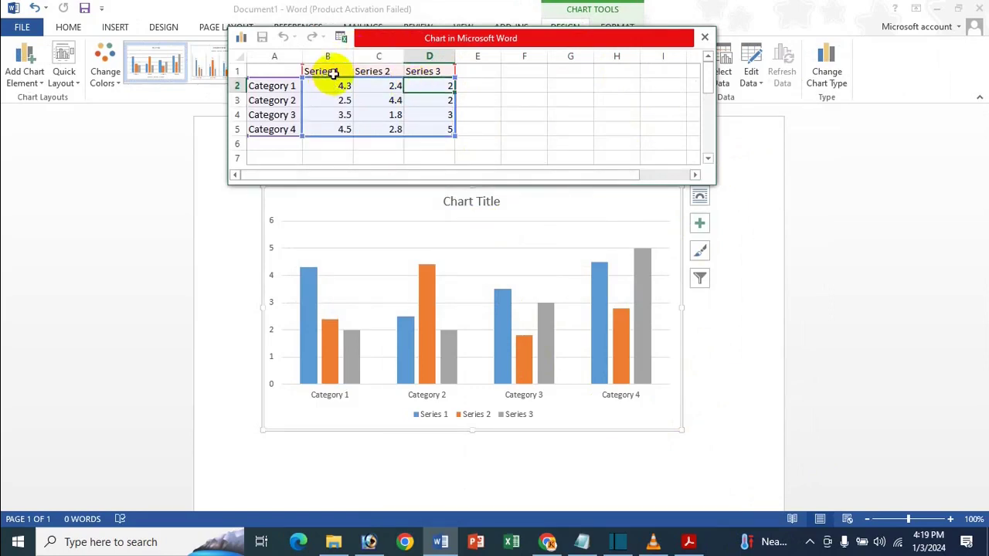
pyautogui.click(328, 71)
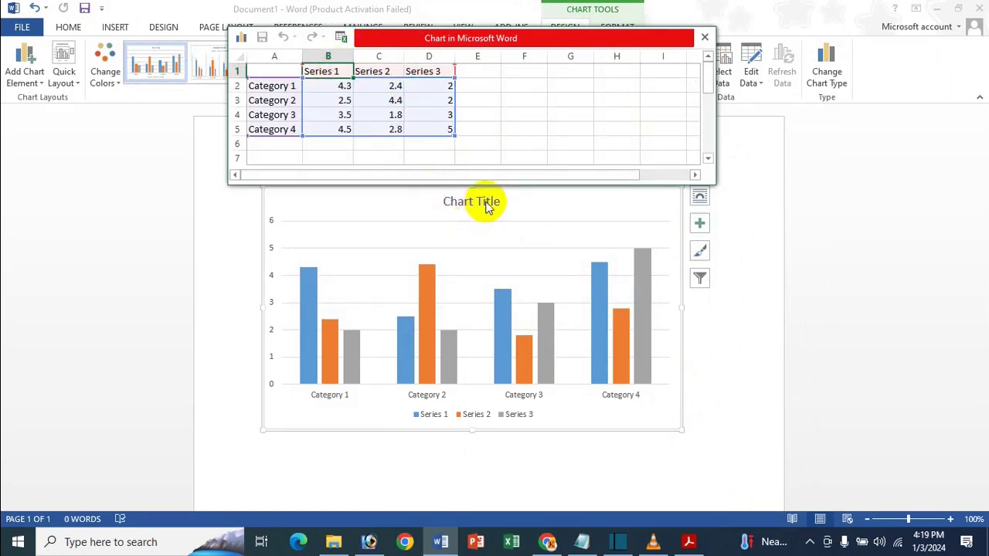
pyautogui.click(433, 305)
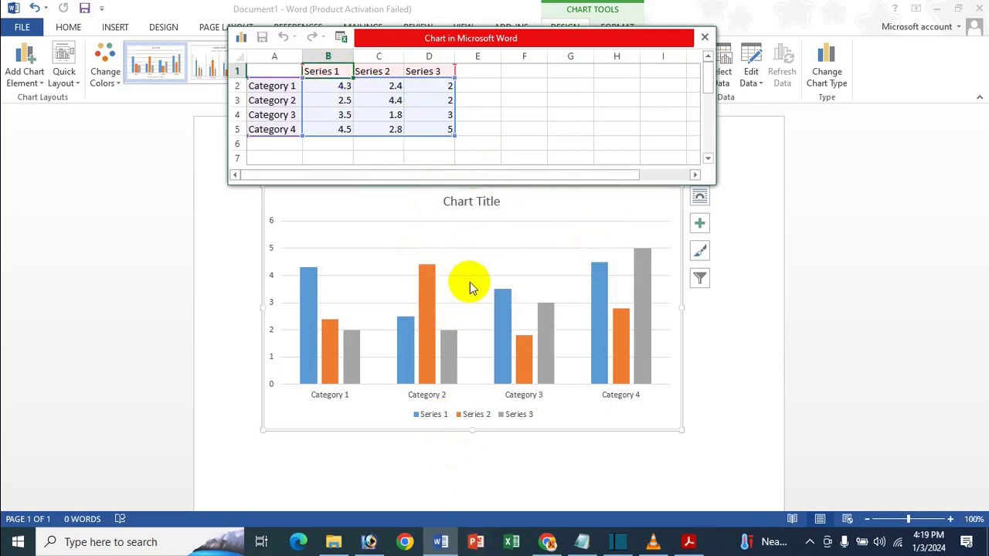
pyautogui.write('2')
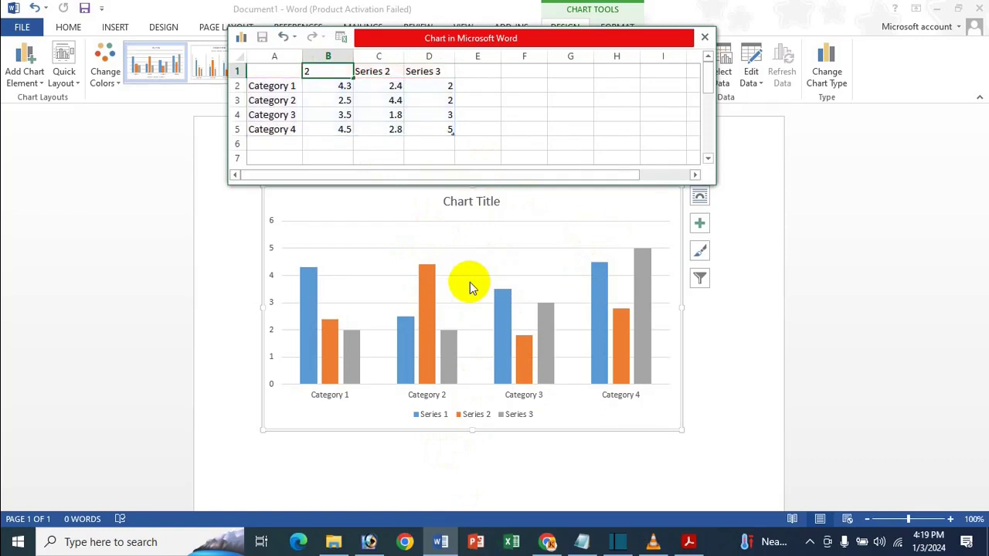
pyautogui.write('021')
pyautogui.press('Tab')
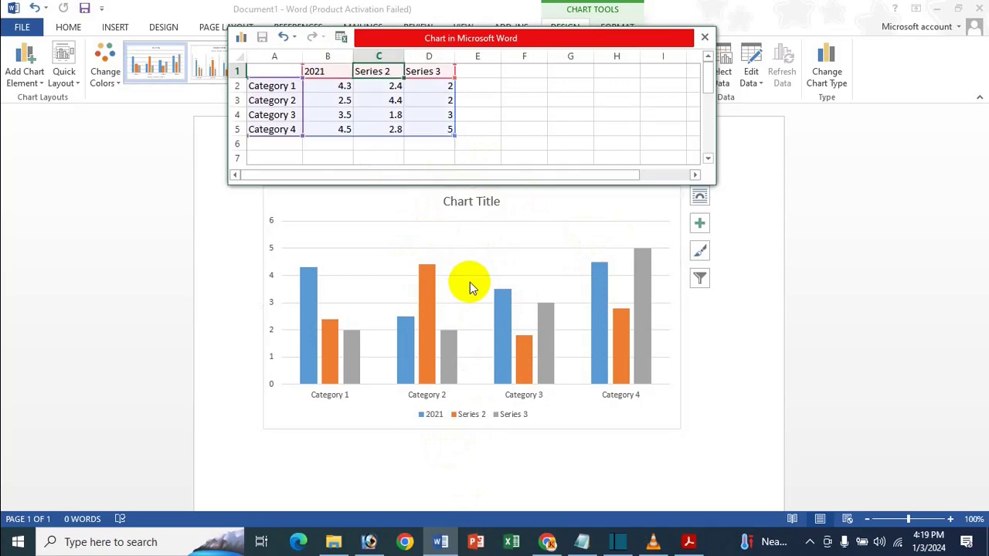
pyautogui.write('2022')
pyautogui.press('Tab')
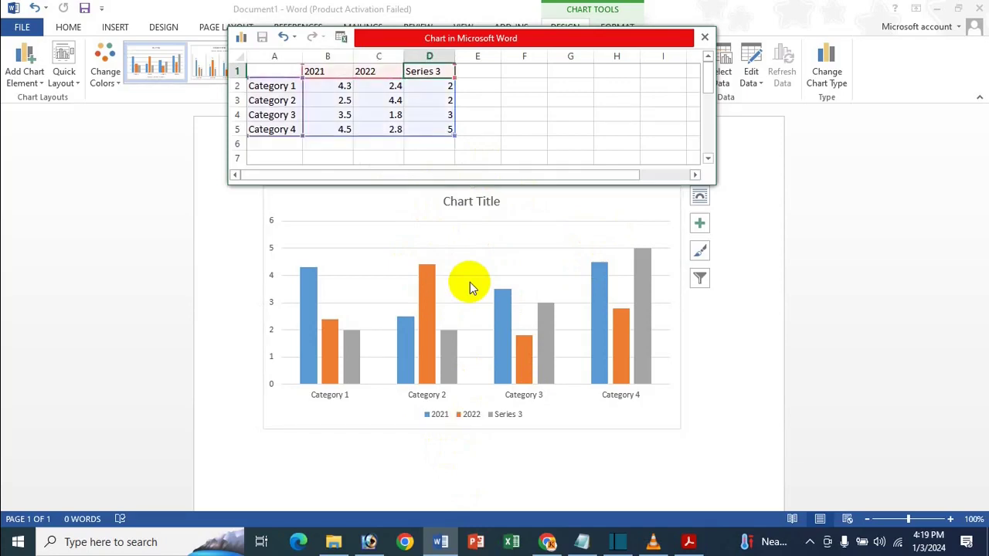
pyautogui.write('20233')
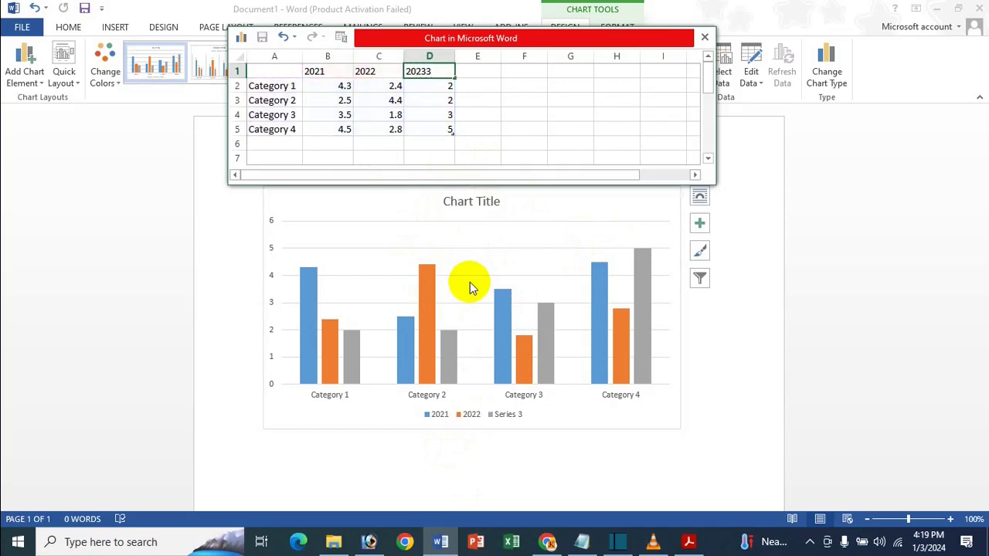
pyautogui.press('BackSpace')
pyautogui.press('Tab')
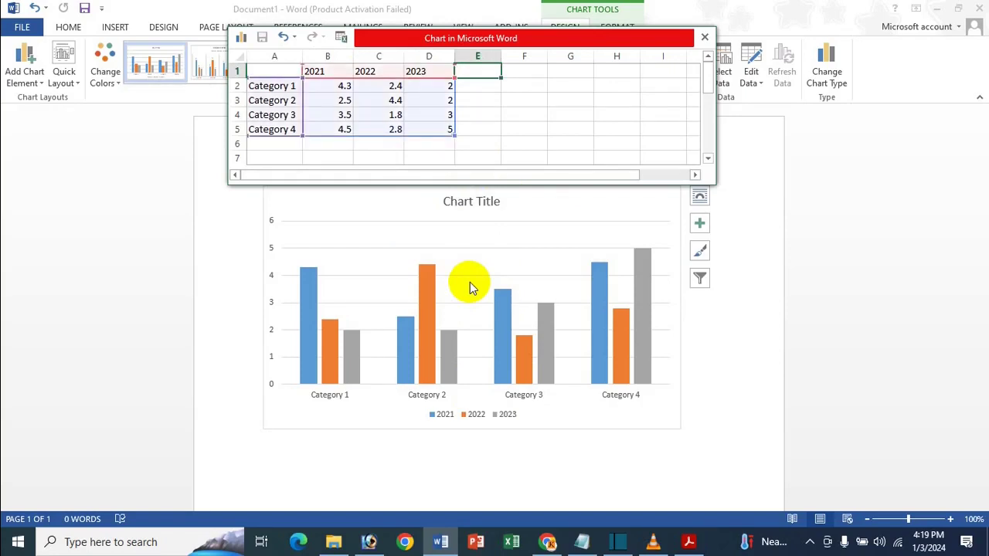
# Step: Add a fourth series with the header 2024 beside the 2023 column in the chart data
pyautogui.write('2024')
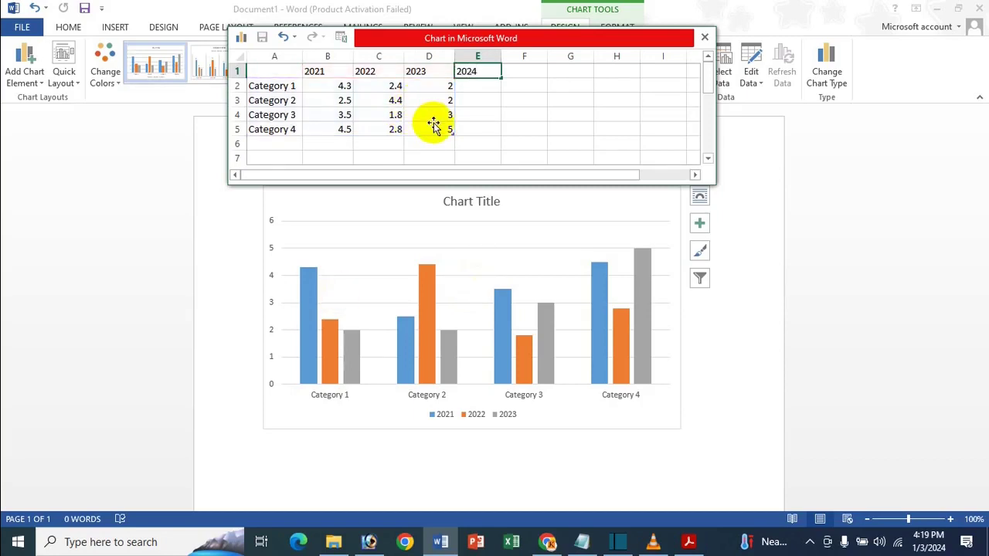
pyautogui.press('Return')
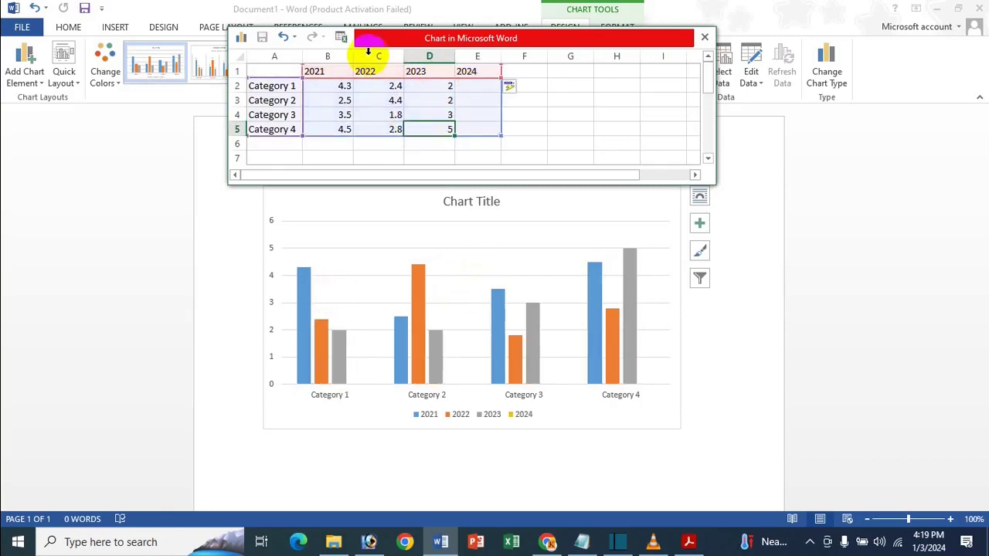
pyautogui.click(383, 99)
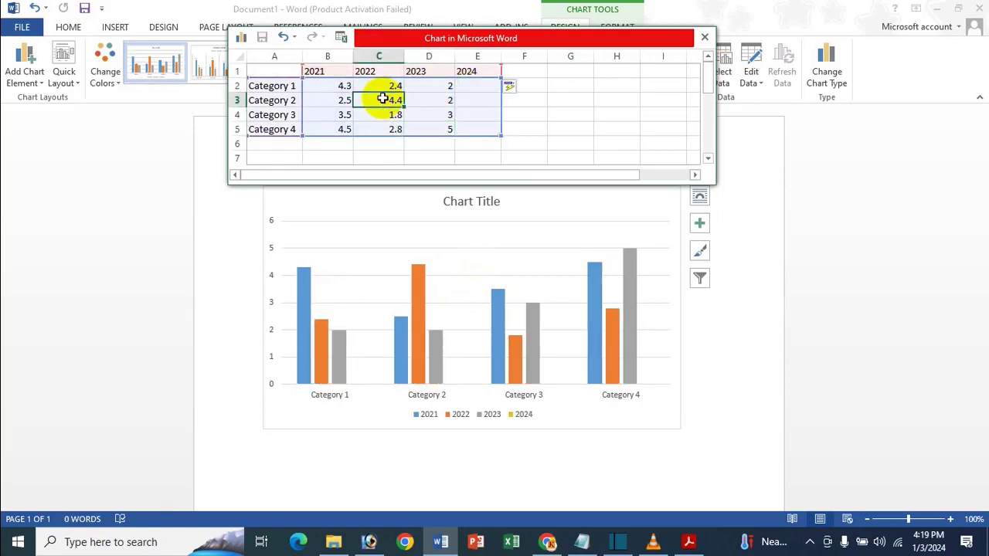
# Step: Rename the four chart categories as Dhaka, Chittagong, Rajshahi and Khulna
pyautogui.click(286, 86)
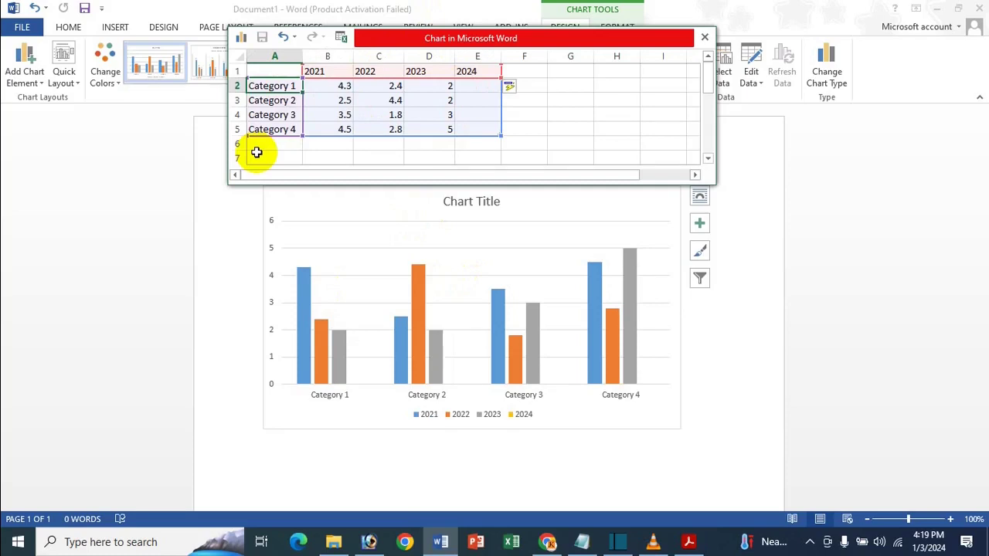
pyautogui.write('Dhaka')
pyautogui.press('Return')
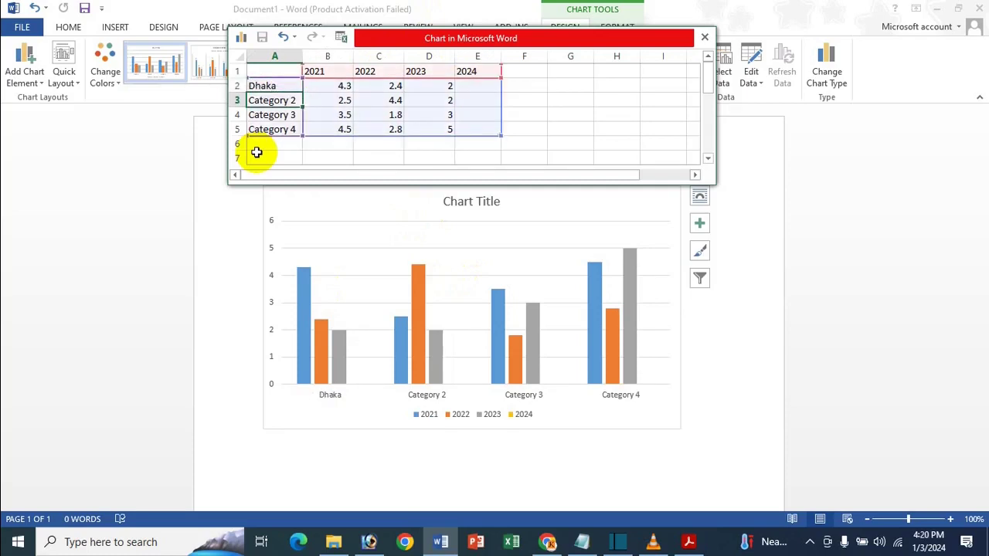
pyautogui.write('Chitta')
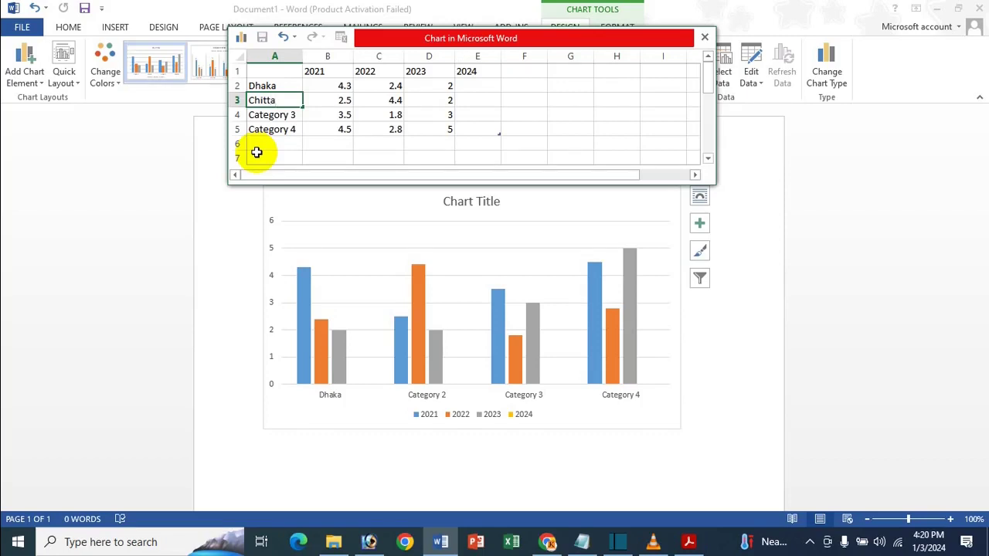
pyautogui.write('gong')
pyautogui.press('Return')
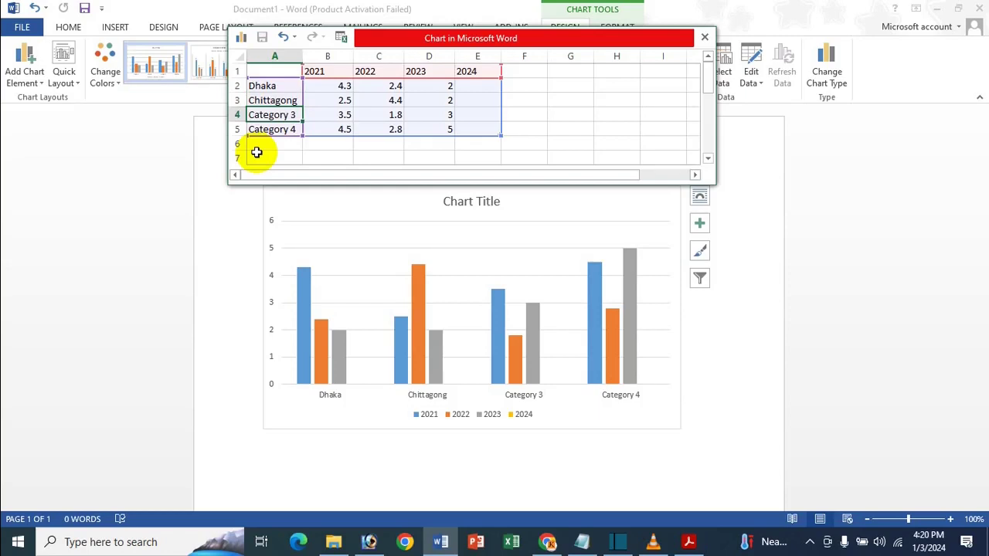
pyautogui.write('Raj')
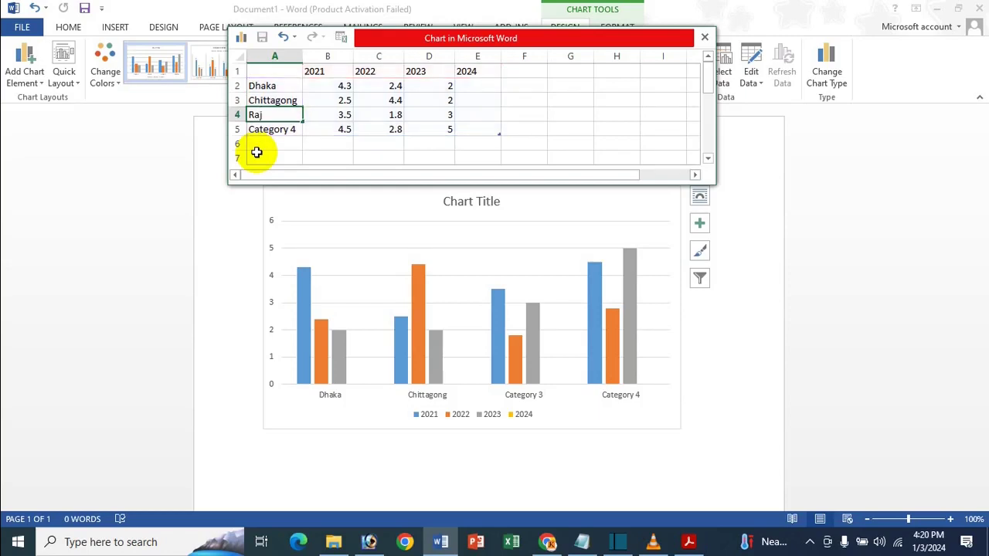
pyautogui.write('shahi')
pyautogui.press('Return')
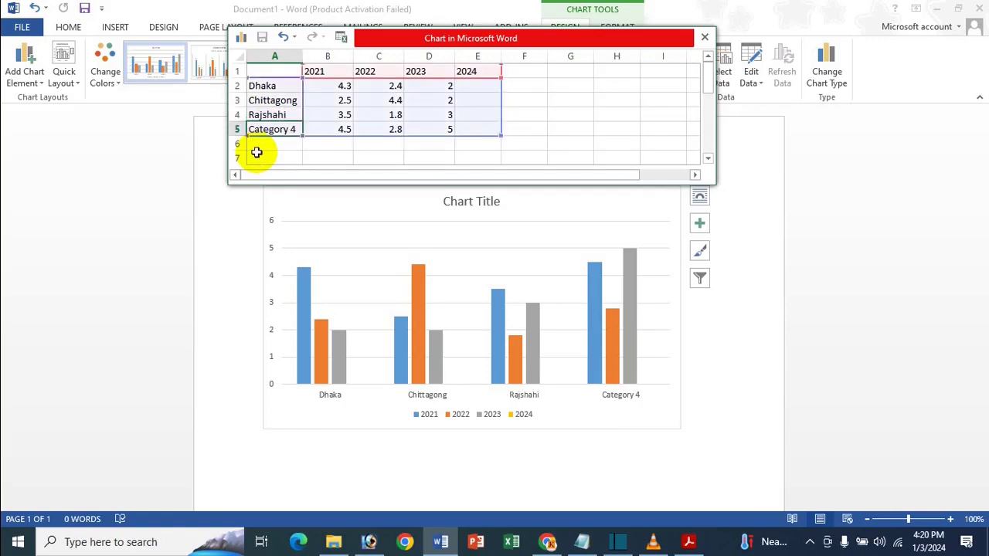
pyautogui.write('KH')
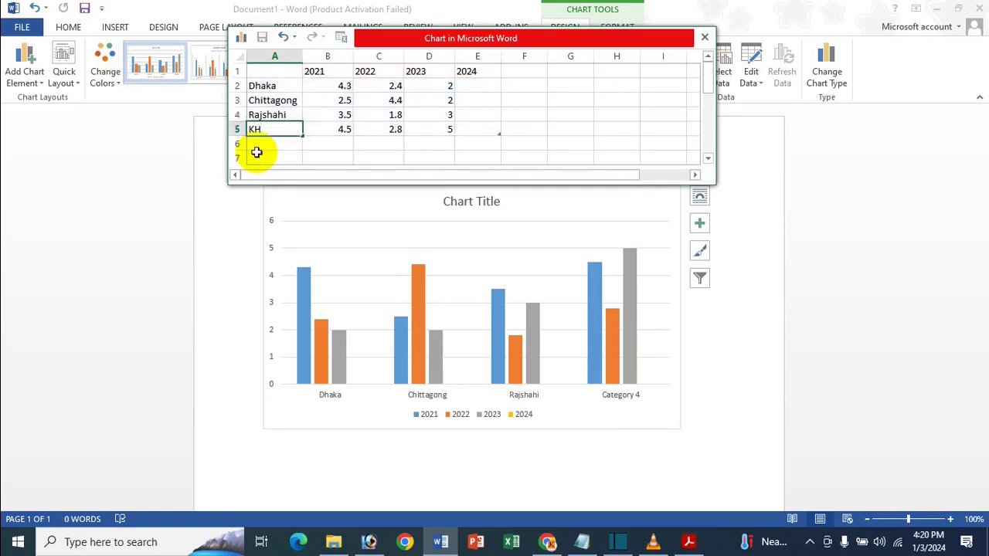
pyautogui.press('BackSpace')
pyautogui.write('hulna')
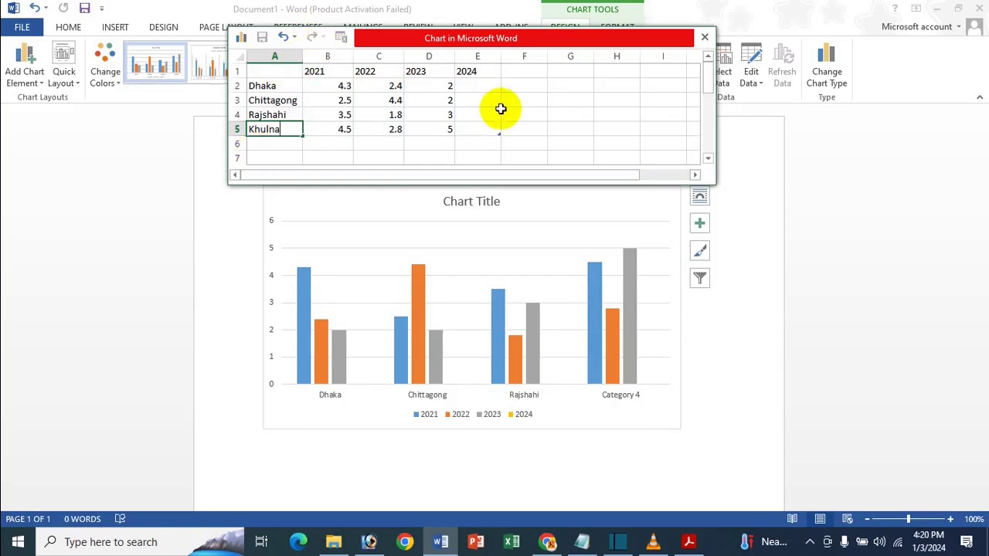
pyautogui.press('Return')
# Step: Enter Dhaka's values as 60 for 2021, 70 for 2022, 80 for 2023 and 85 for 2024
pyautogui.click(348, 84)
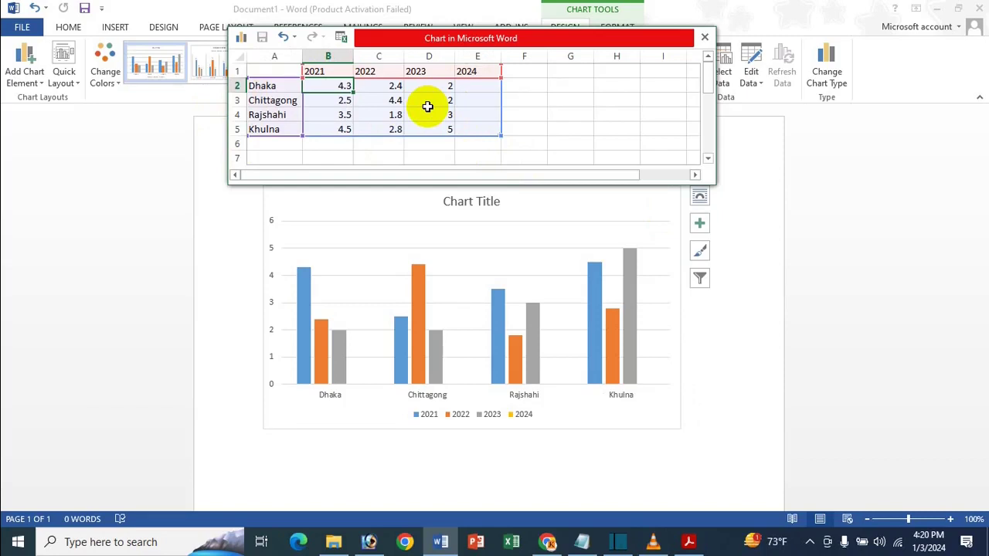
pyautogui.write('60')
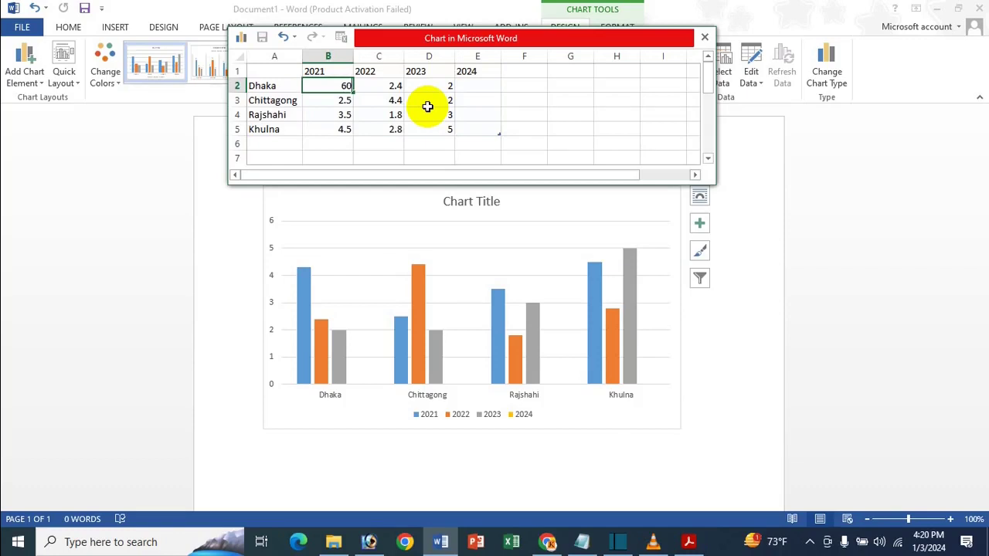
pyautogui.write('70')
pyautogui.press('BackSpace')
pyautogui.press('BackSpace')
pyautogui.press('Tab')
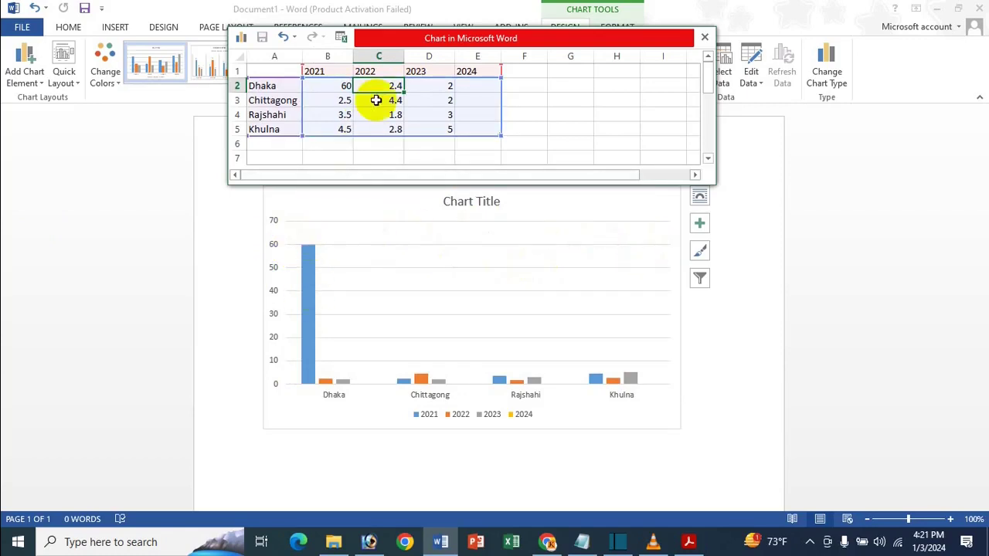
pyautogui.write('70')
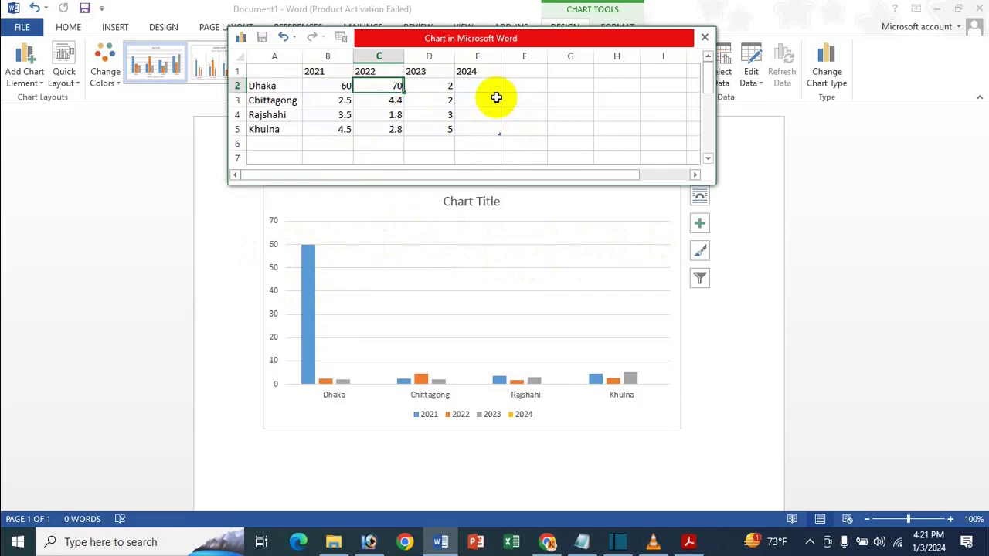
pyautogui.press('Tab')
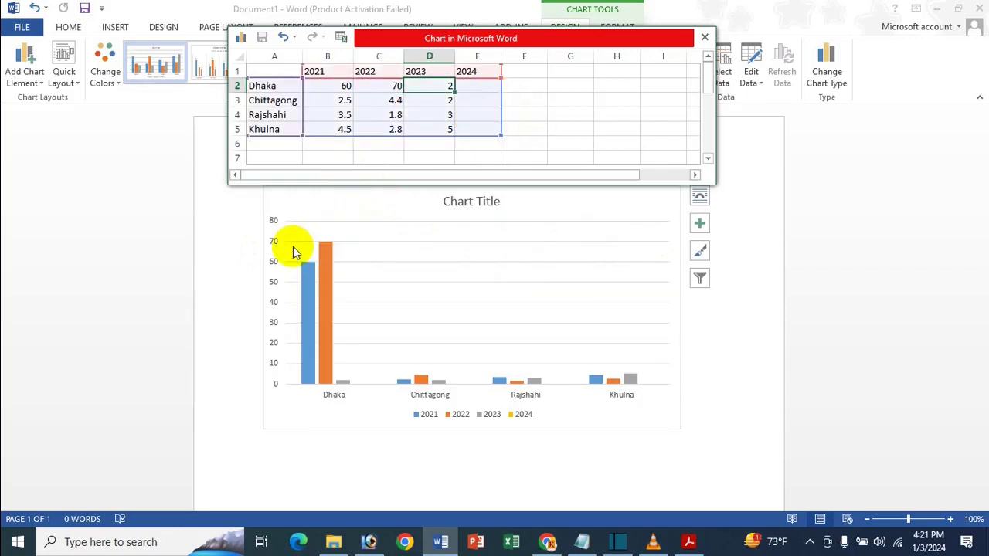
pyautogui.write('80')
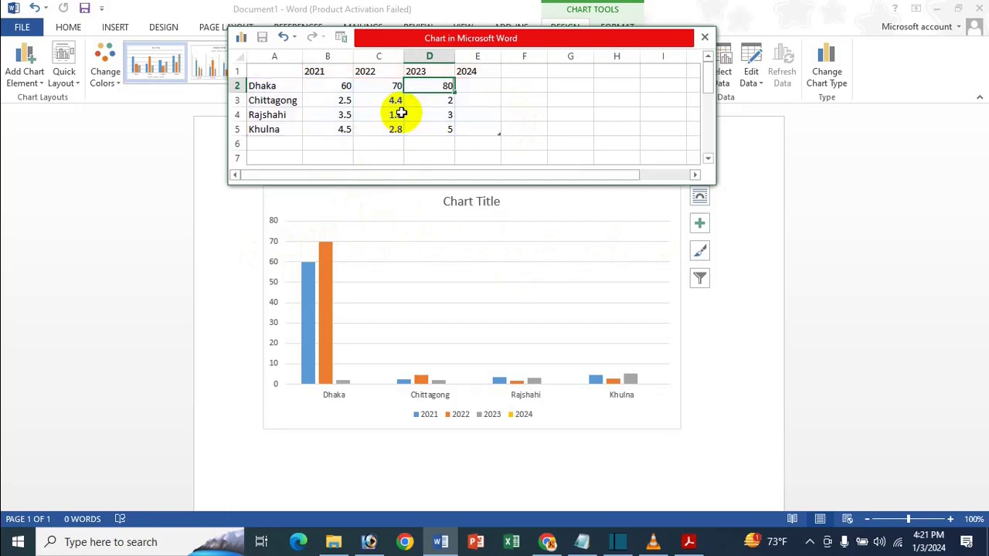
pyautogui.press('Tab')
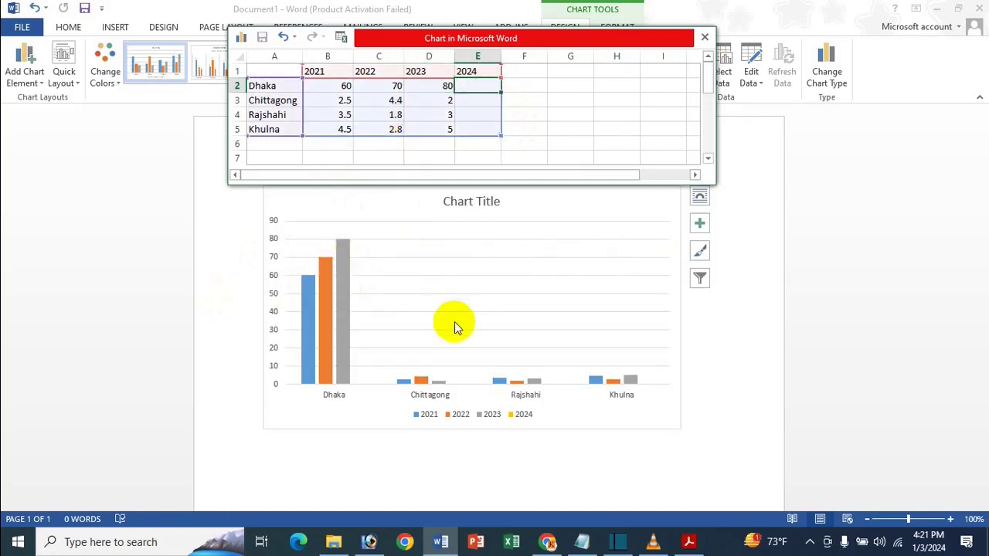
pyautogui.write('85')
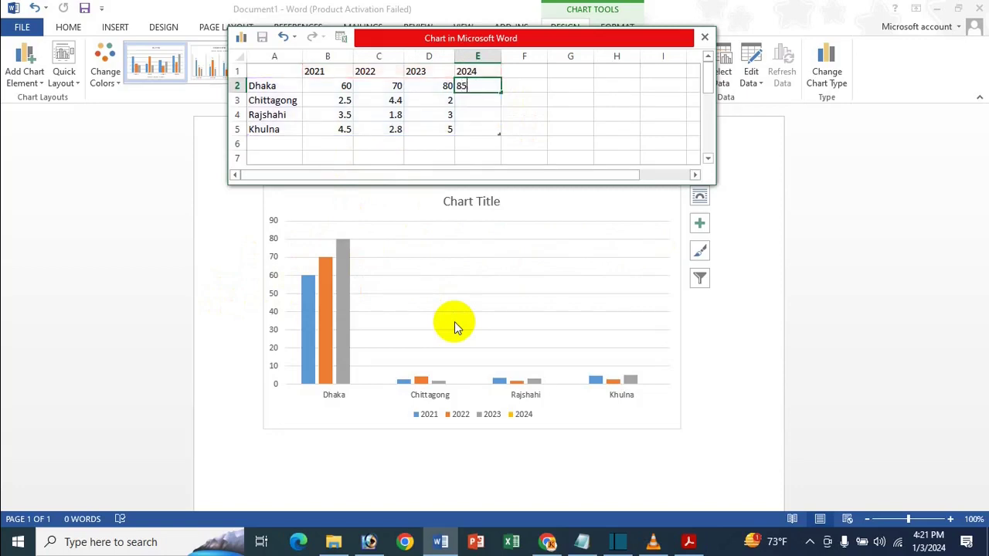
pyautogui.press('Tab')
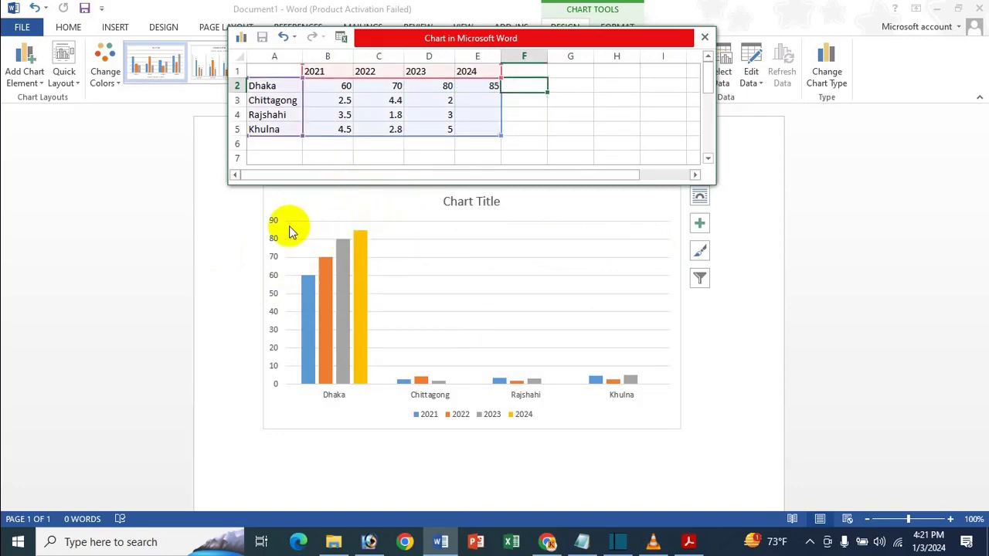
# Step: Change Dhaka's 2024 value to 90 in the chart data
pyautogui.click(490, 87)
pyautogui.write('9')
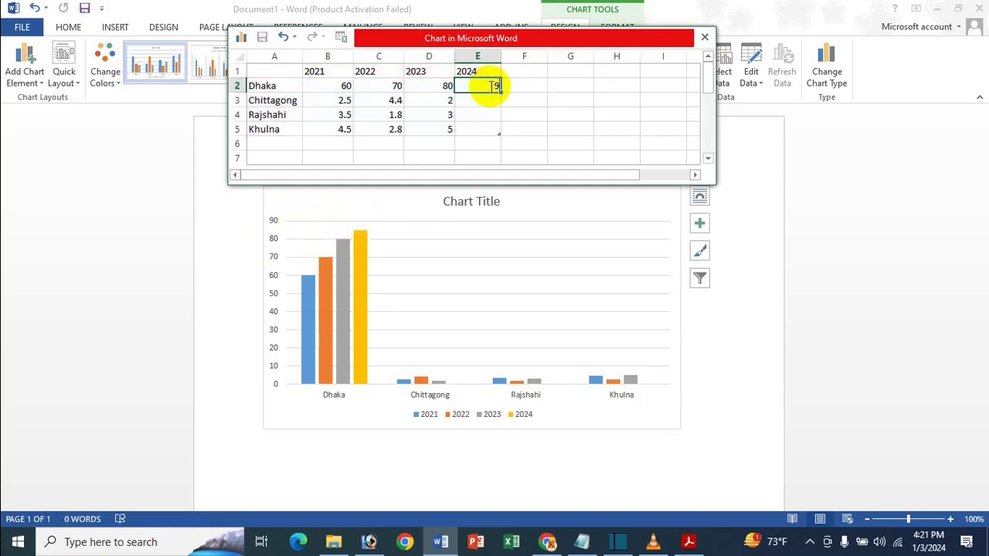
pyautogui.write('0')
pyautogui.click(396, 129)
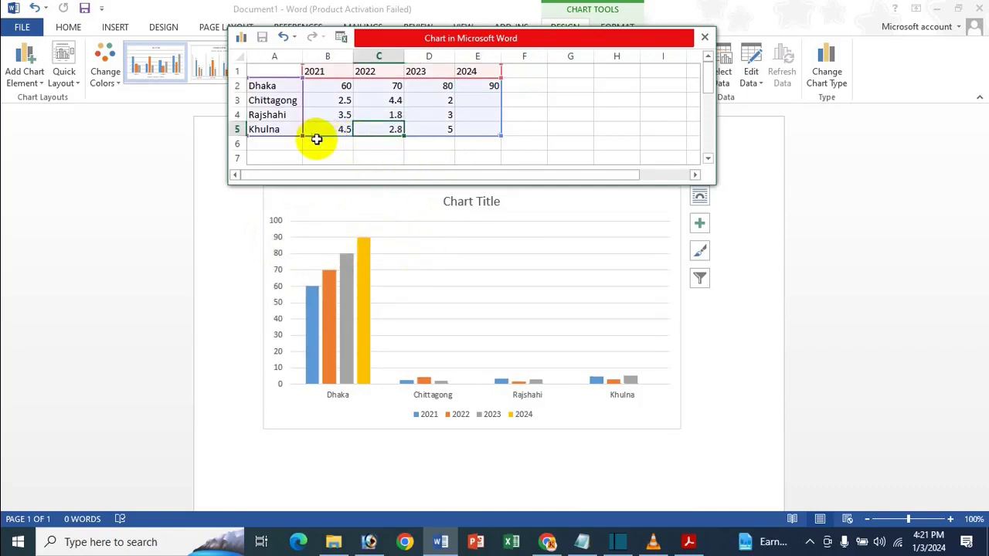
pyautogui.click(360, 102)
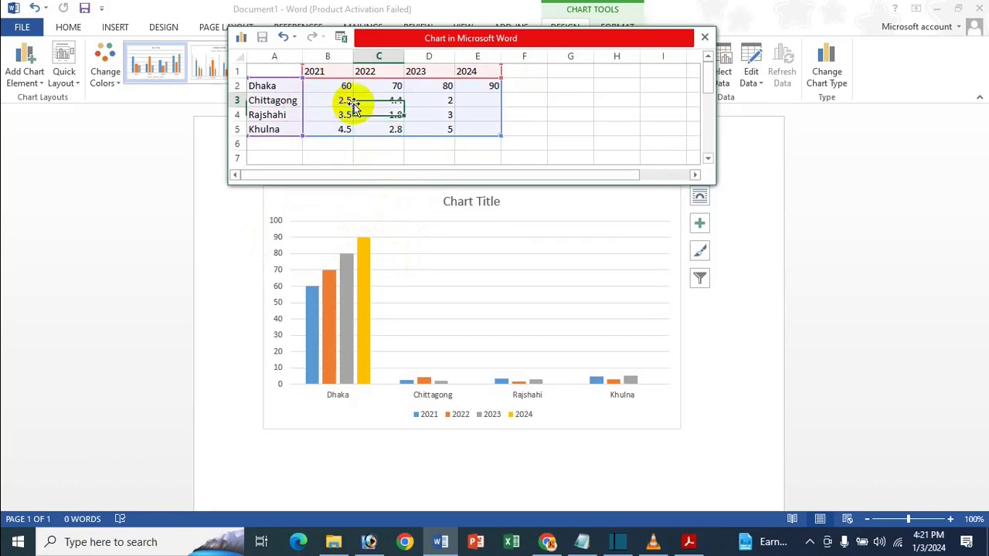
# Step: Enter Chittagong's values as 62 for 2021, 65 for 2022, 75 for 2023 and 85 for 2024
pyautogui.click(313, 104)
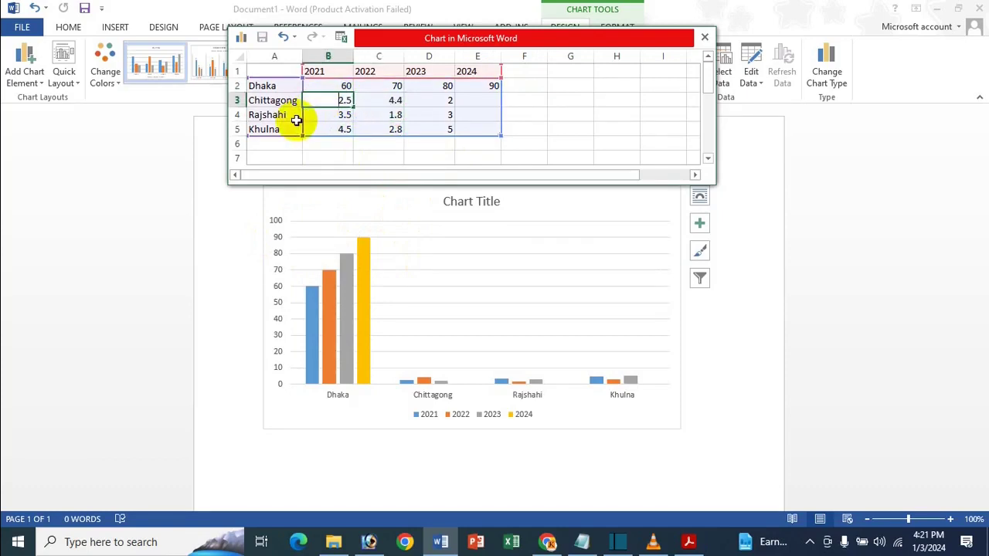
pyautogui.write('63')
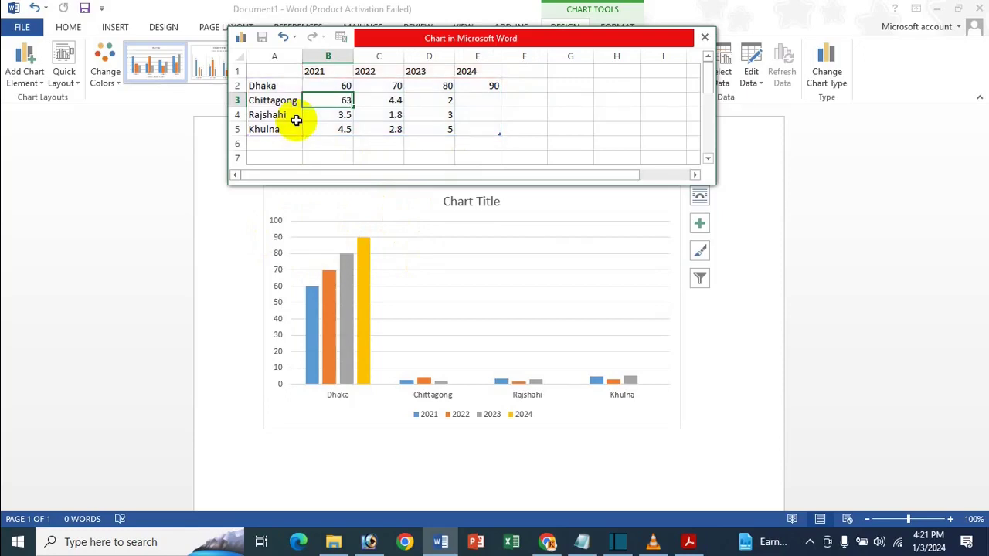
pyautogui.press('BackSpace')
pyautogui.write('2')
pyautogui.press('Tab')
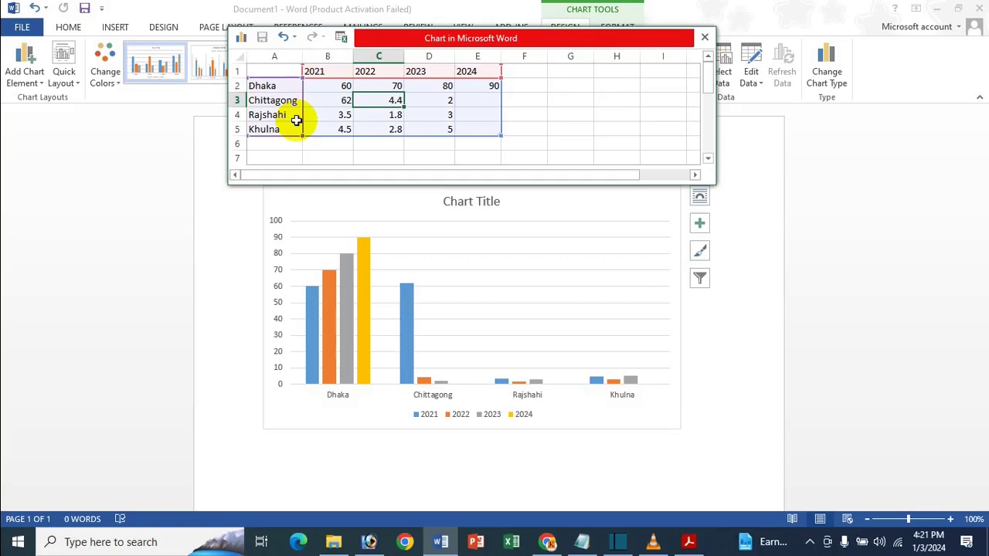
pyautogui.write('65')
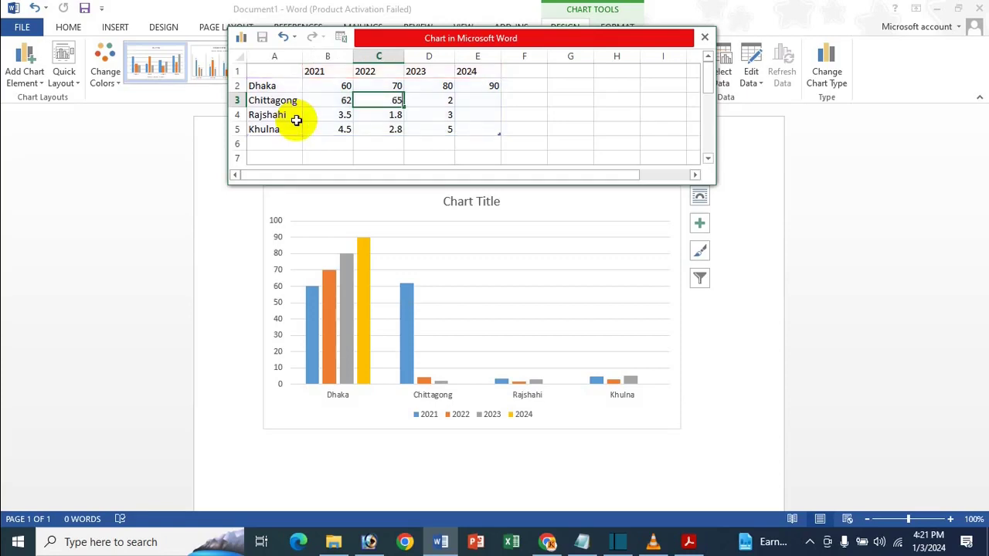
pyautogui.press('Tab')
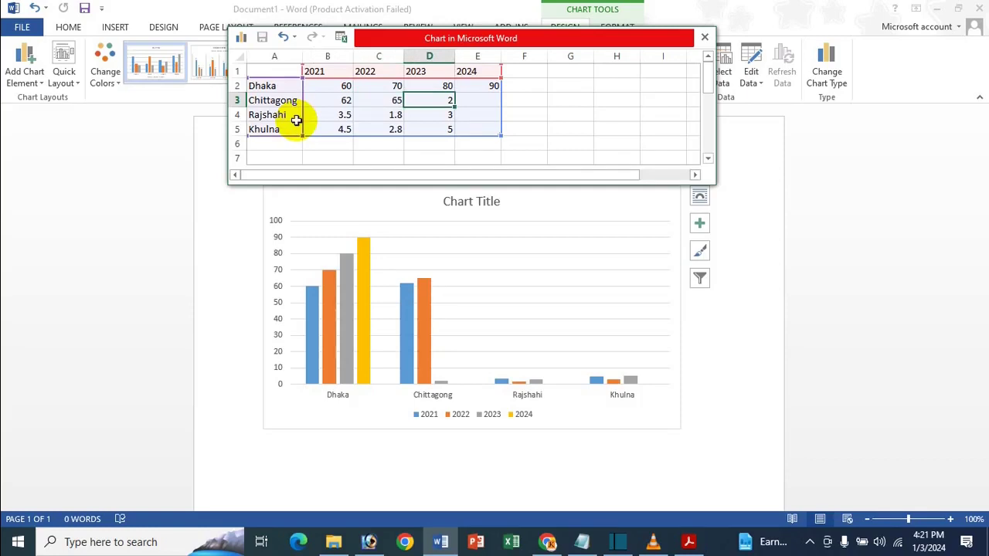
pyautogui.write('75')
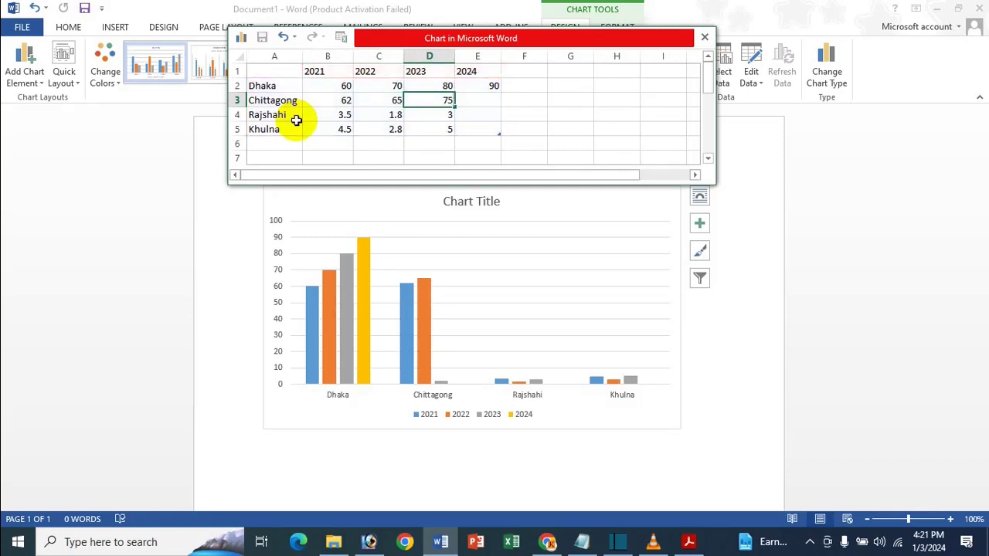
pyautogui.press('Tab')
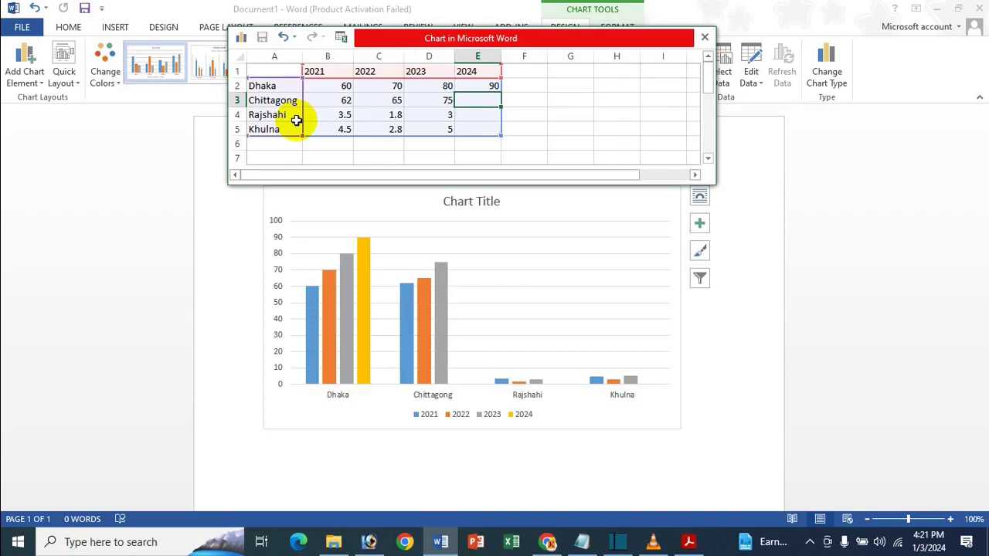
pyautogui.write('85')
pyautogui.press('Tab')
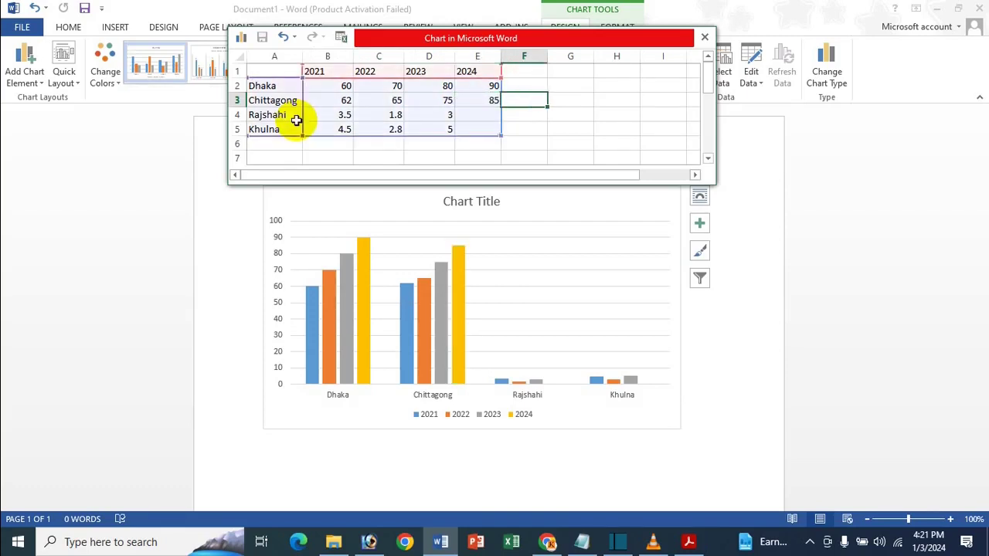
# Step: Enter Rajshahi's values as 65 for 2021, 66 for 2022, 77 for 2023 and 87 for 2024
pyautogui.click(335, 117)
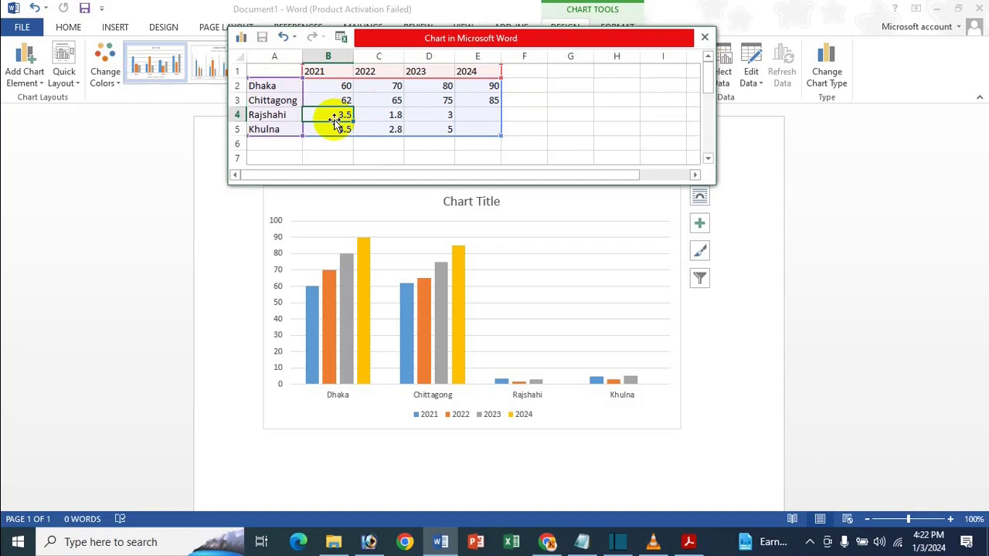
pyautogui.write('65')
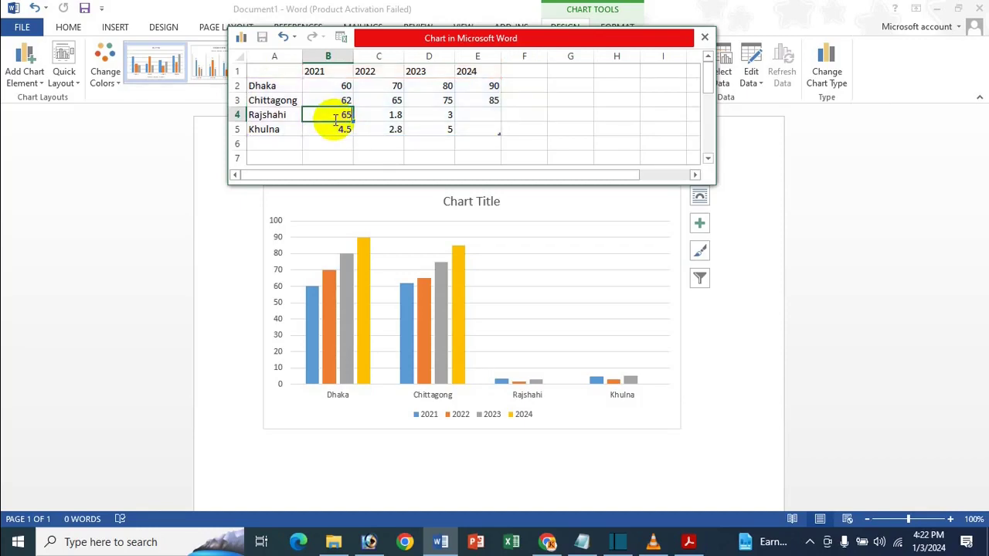
pyautogui.press('Tab')
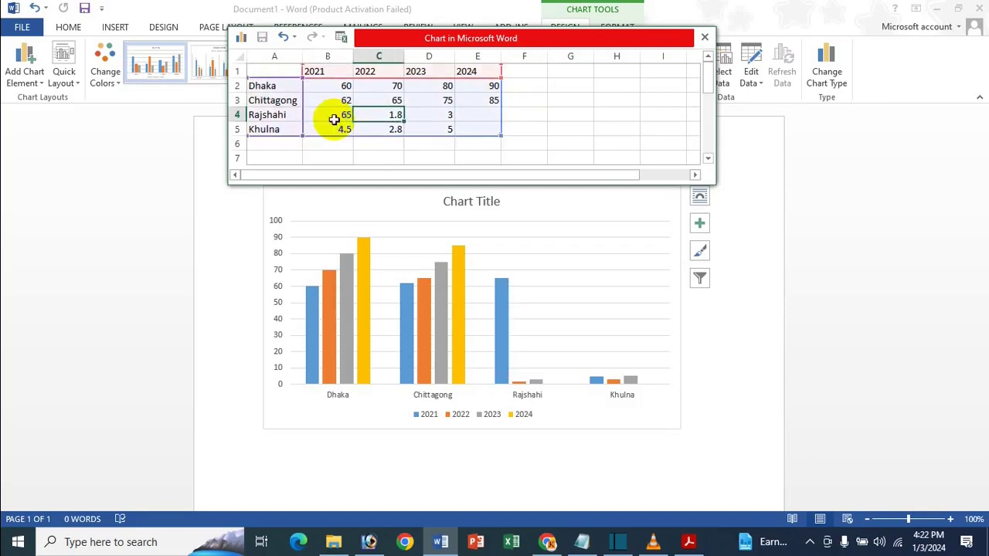
pyautogui.write('66')
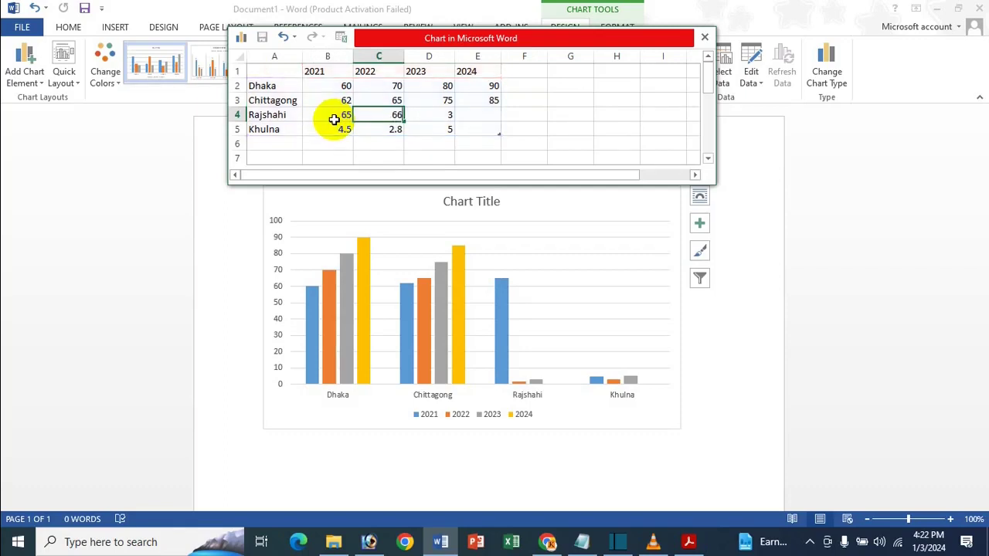
pyautogui.press('Tab')
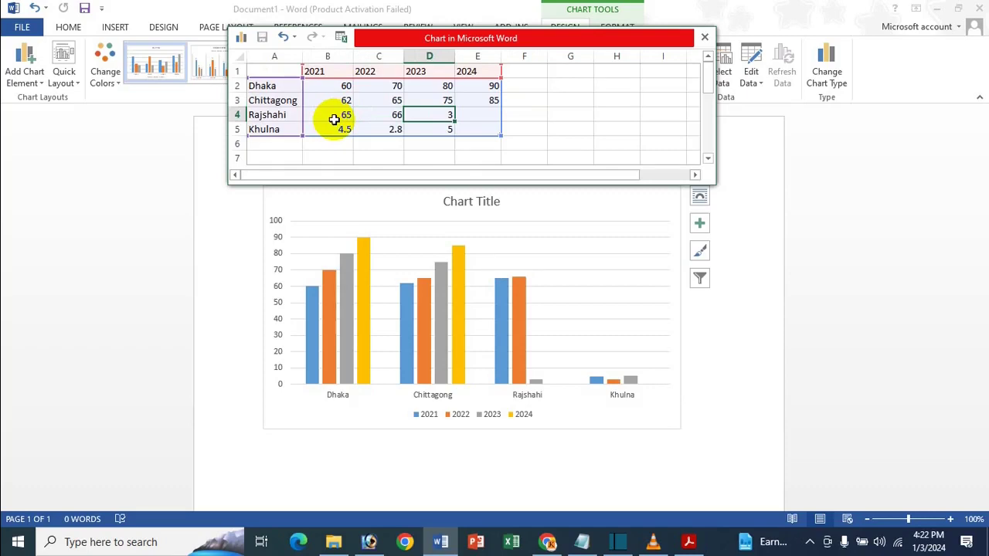
pyautogui.press('BackSpace')
pyautogui.write('76')
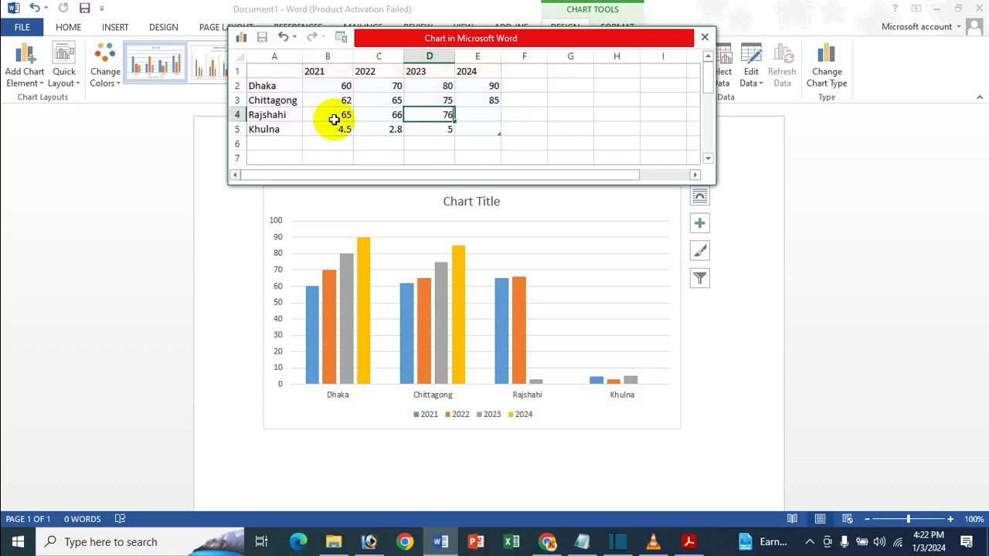
pyautogui.press('BackSpace')
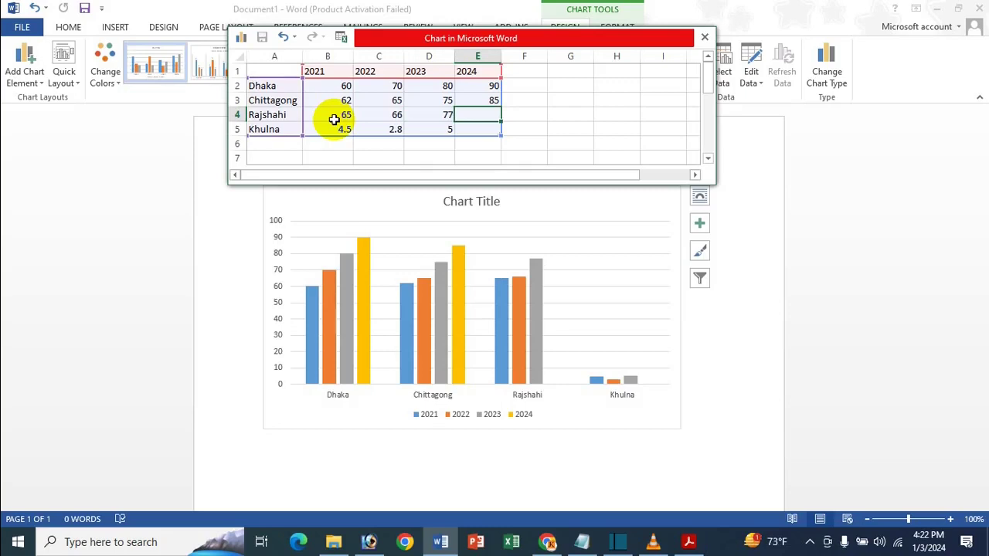
pyautogui.write('87')
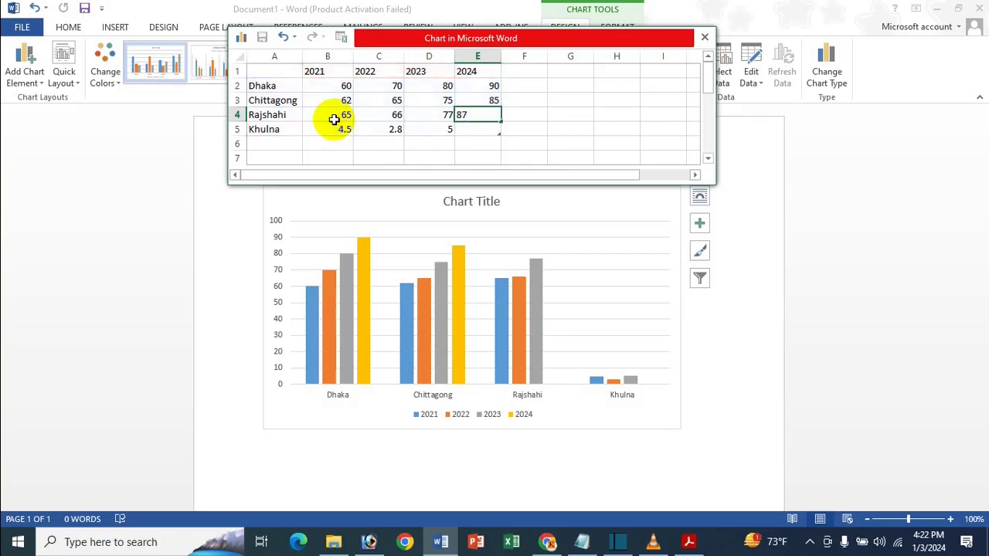
pyautogui.press('Return')
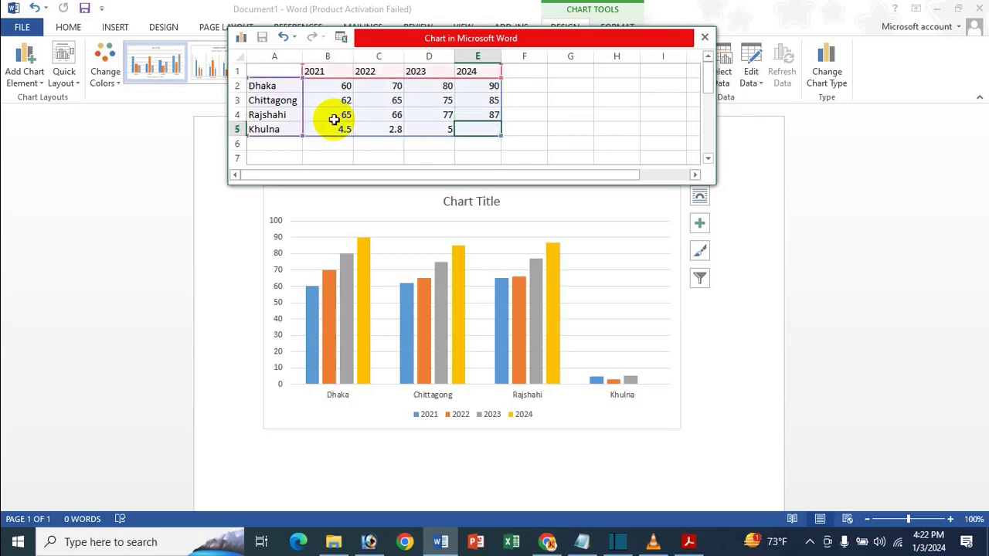
# Step: Enter Khulna's values as 69 for 2021, 69 for 2022, 79 for 2023 and 90 for 2024
pyautogui.click(333, 126)
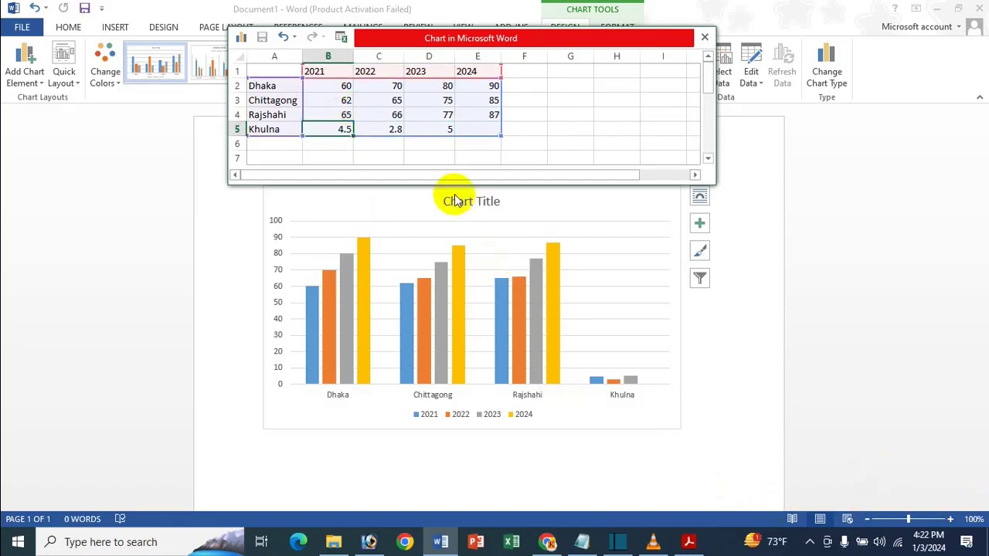
pyautogui.write('69')
pyautogui.press('Tab')
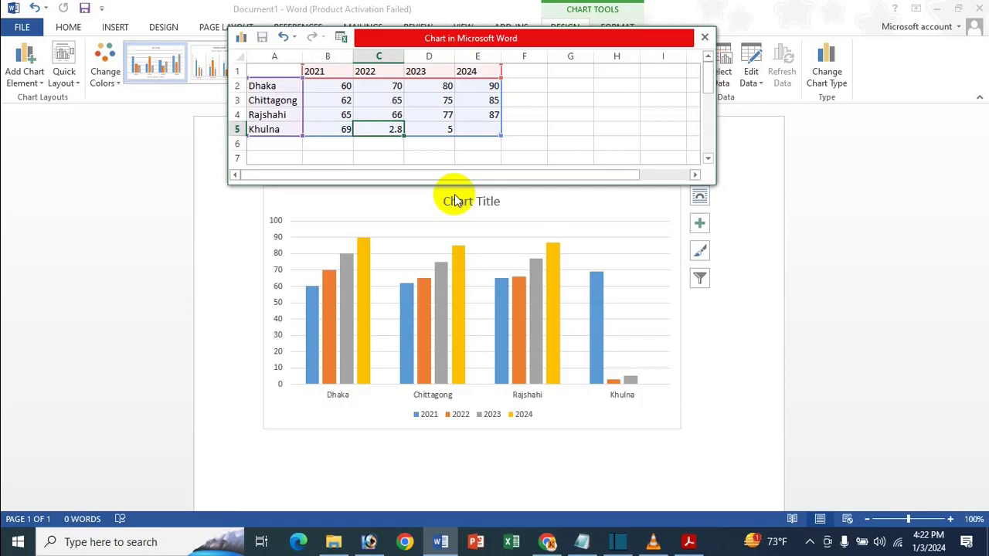
pyautogui.write('6')
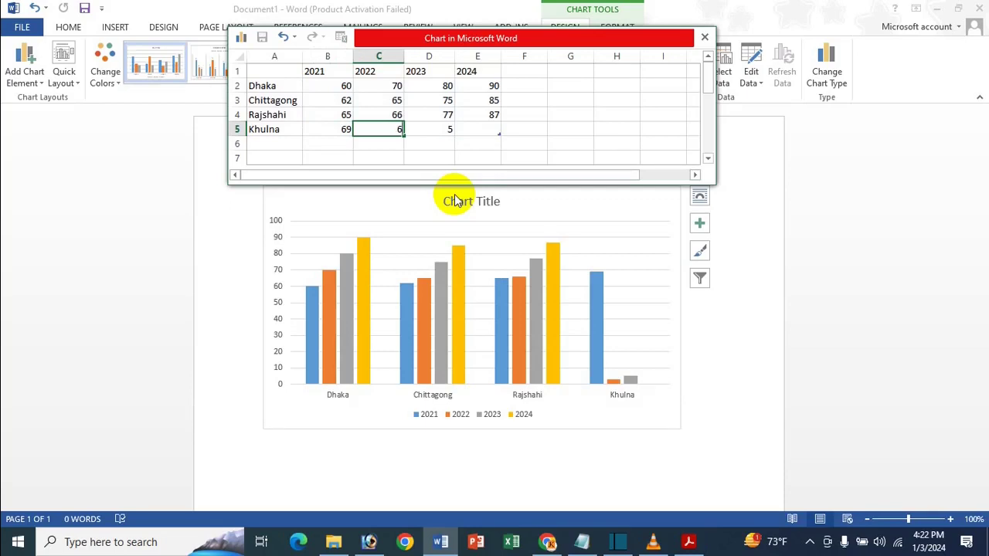
pyautogui.press('BackSpace')
pyautogui.write('69')
pyautogui.press('Tab')
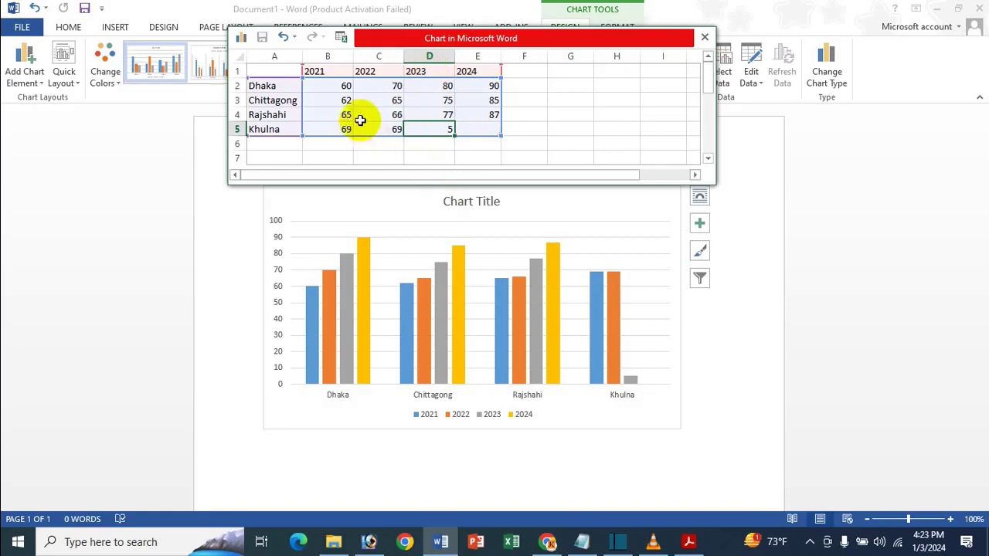
pyautogui.write('79')
pyautogui.click(479, 132)
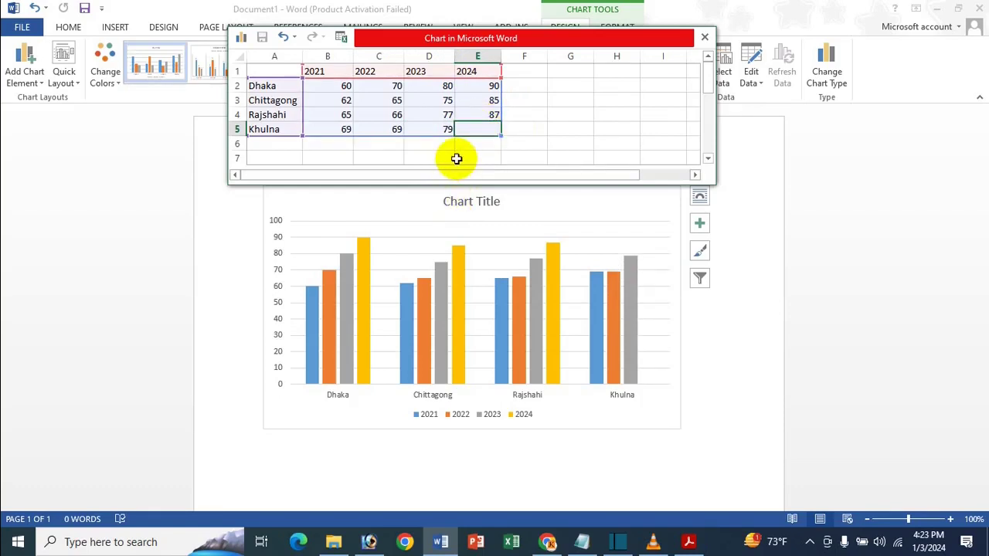
pyautogui.write('90')
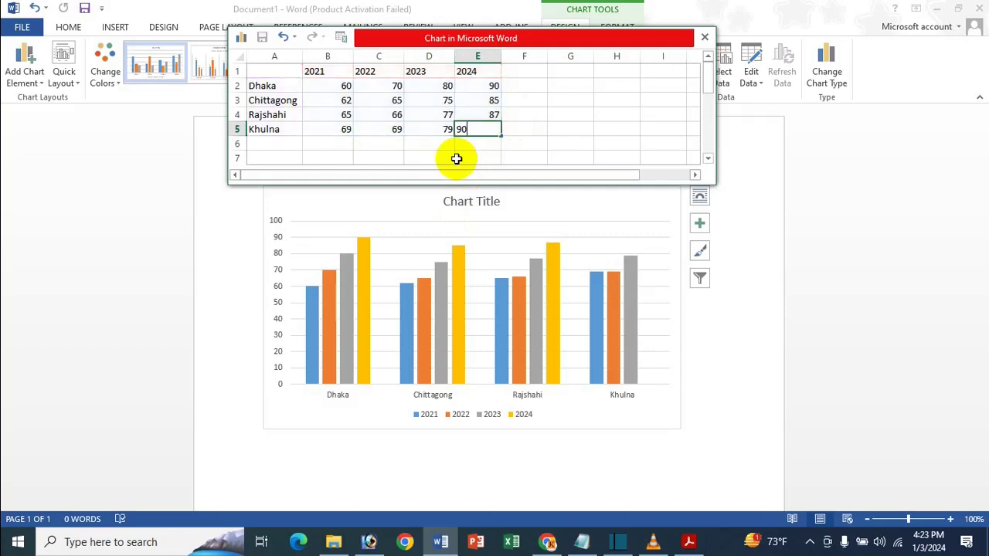
pyautogui.click(568, 132)
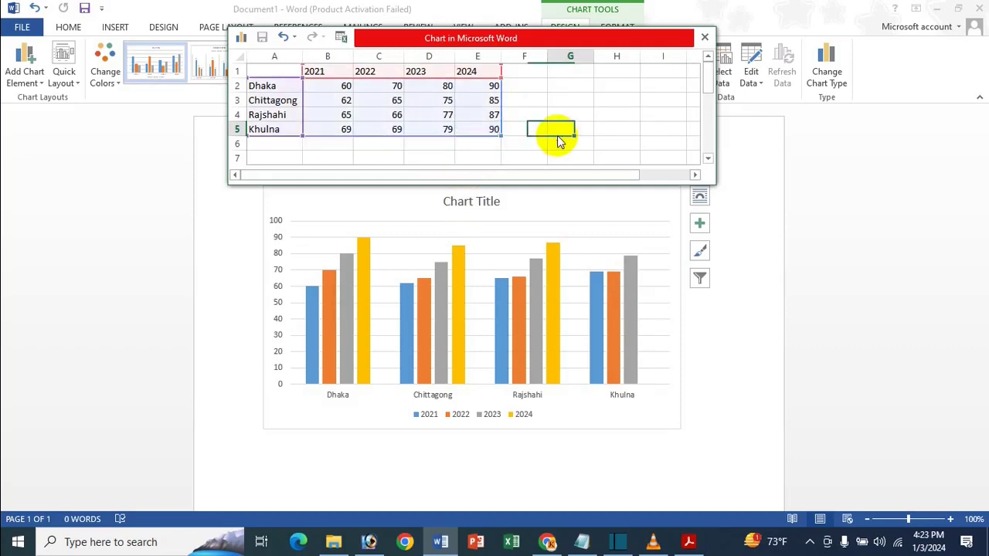
# Step: Change Chittagong's 2021 value to 60 and its 2022 value to 70 in the chart data
pyautogui.click(430, 100)
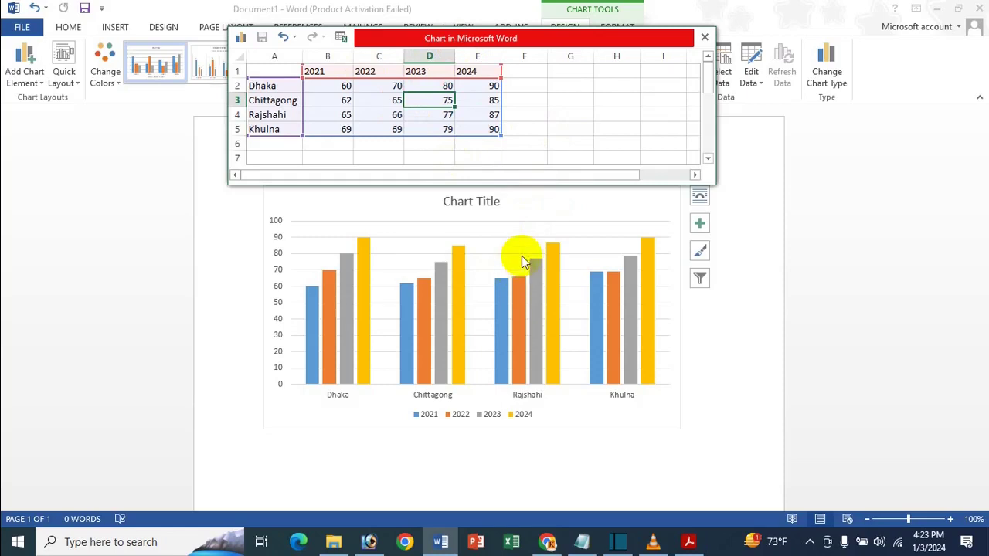
pyautogui.click(468, 114)
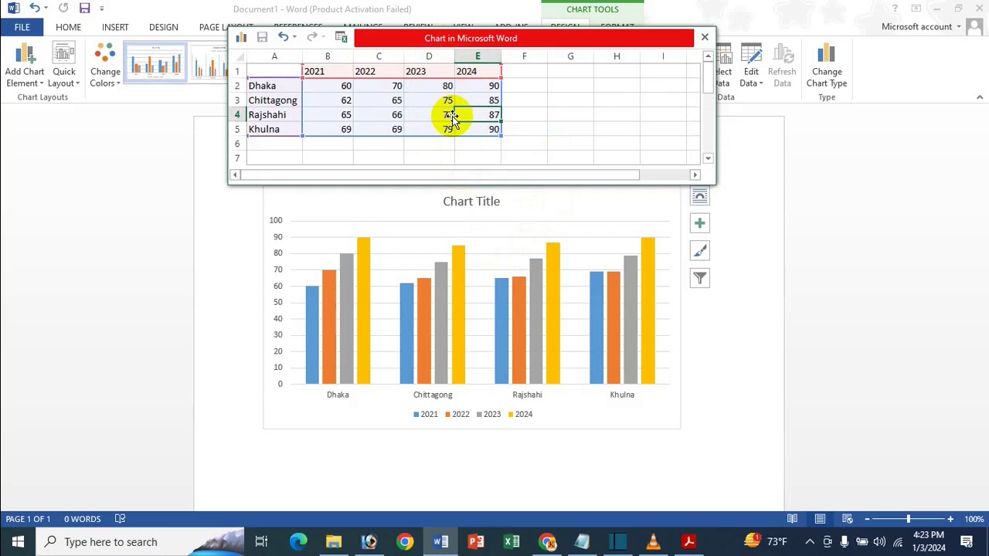
pyautogui.click(338, 100)
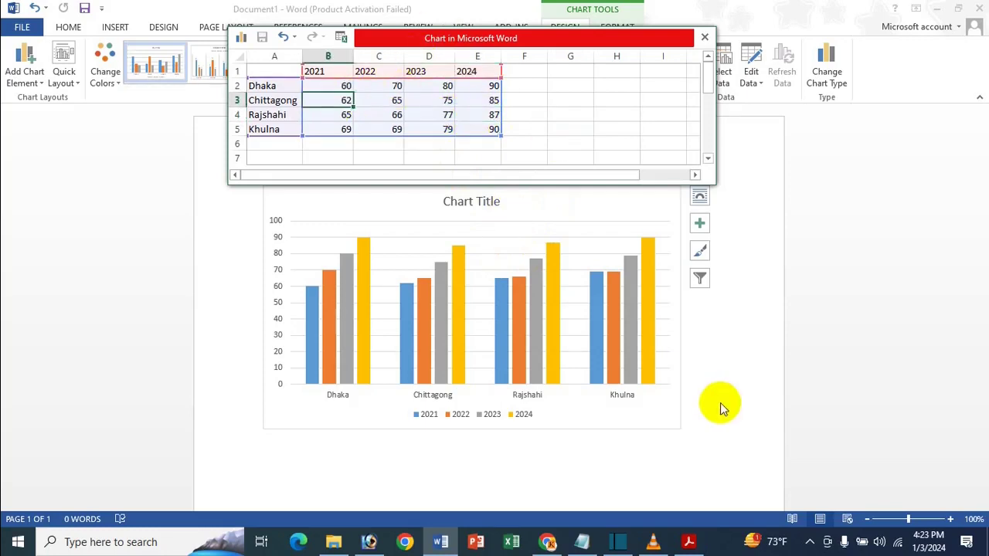
pyautogui.write('9')
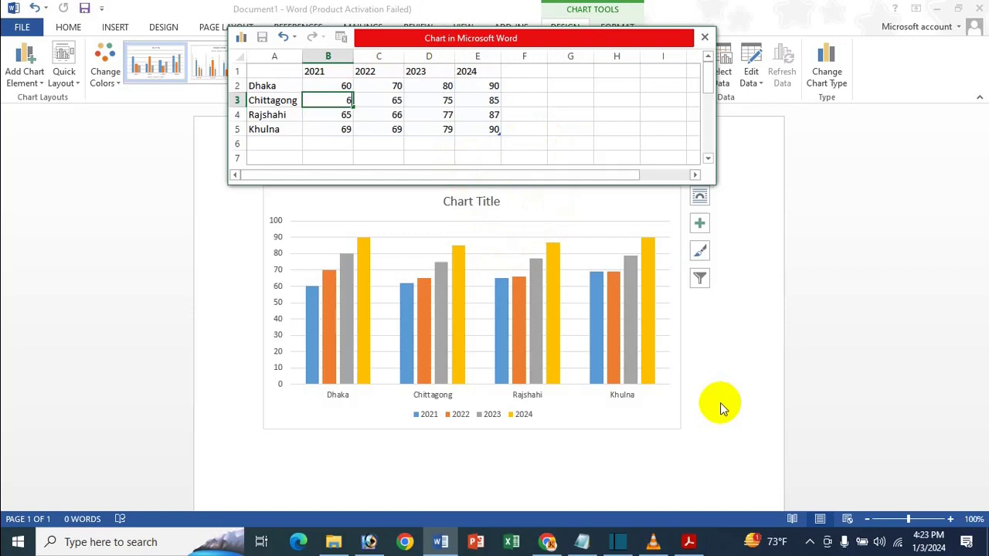
pyautogui.write('0')
pyautogui.press('Tab')
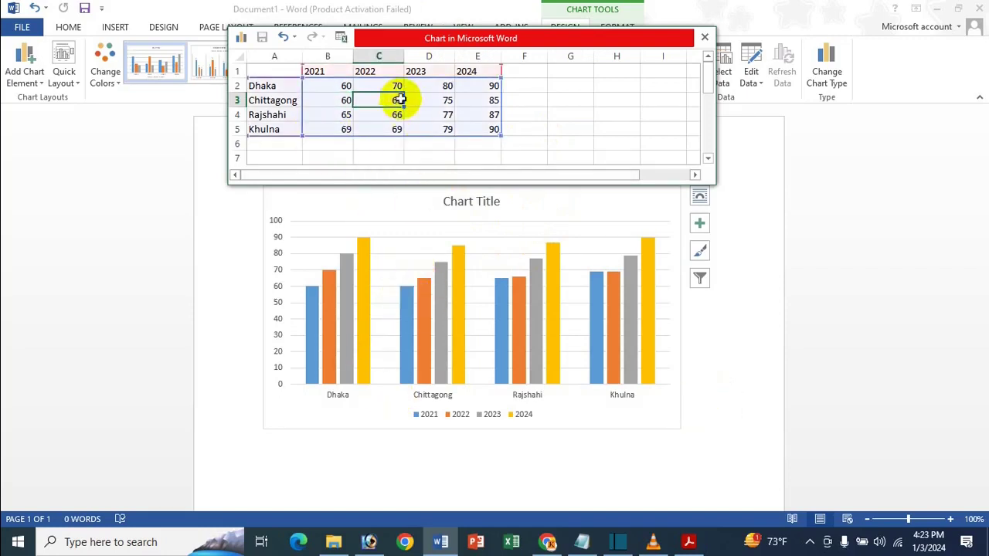
pyautogui.write('70')
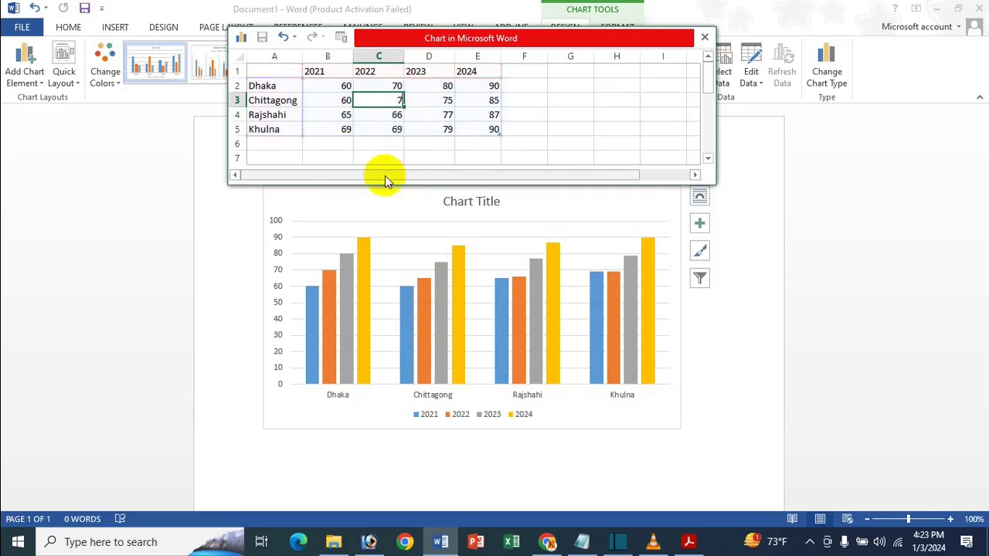
pyautogui.click(438, 112)
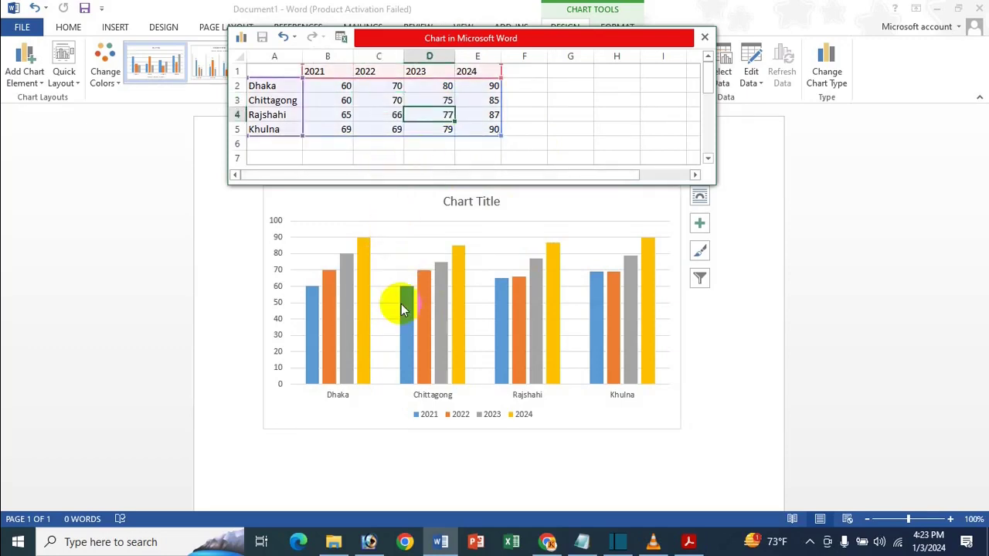
# Step: Change Chittagong's 2023 value to 80 and its 2024 value to 90, and close the chart data sheet
pyautogui.click(444, 100)
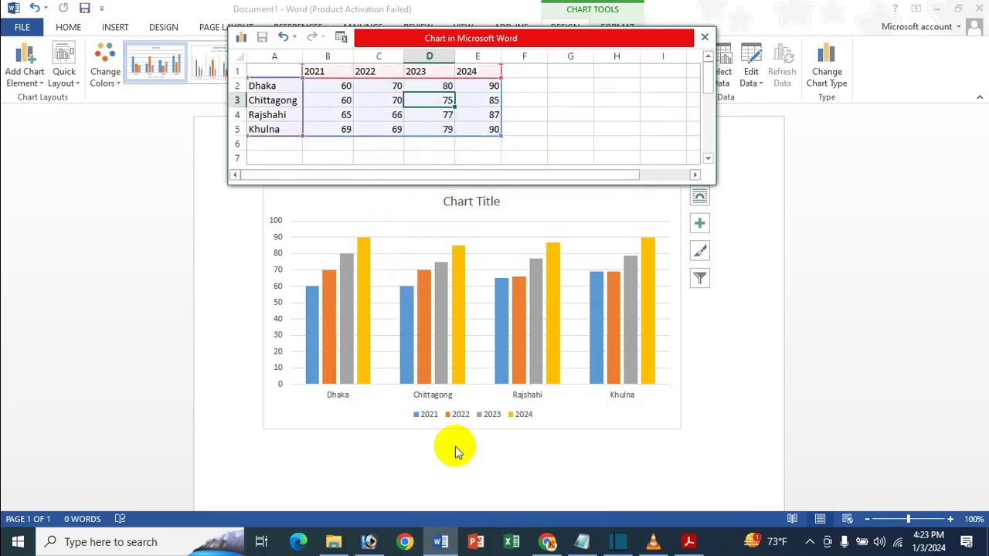
pyautogui.write('80')
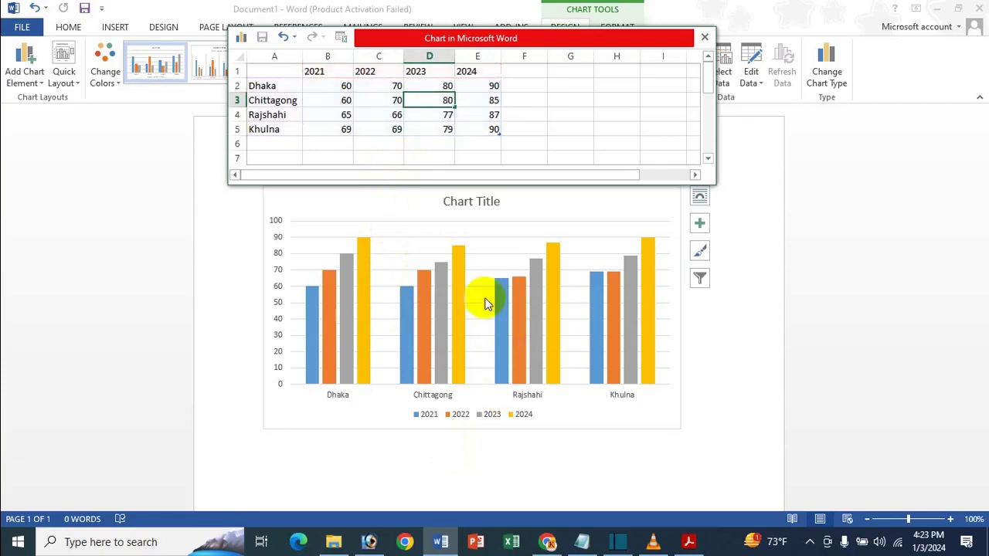
pyautogui.click(581, 129)
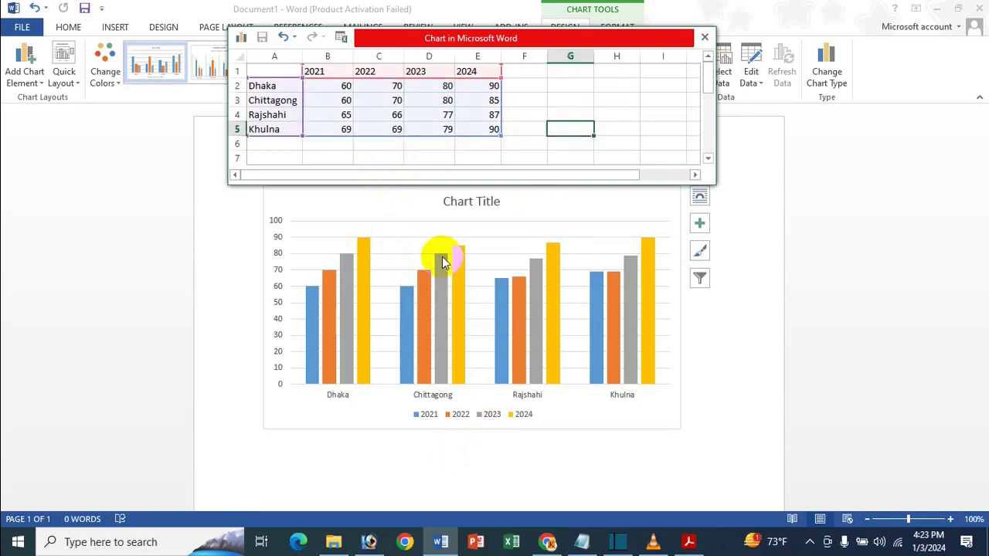
pyautogui.click(492, 103)
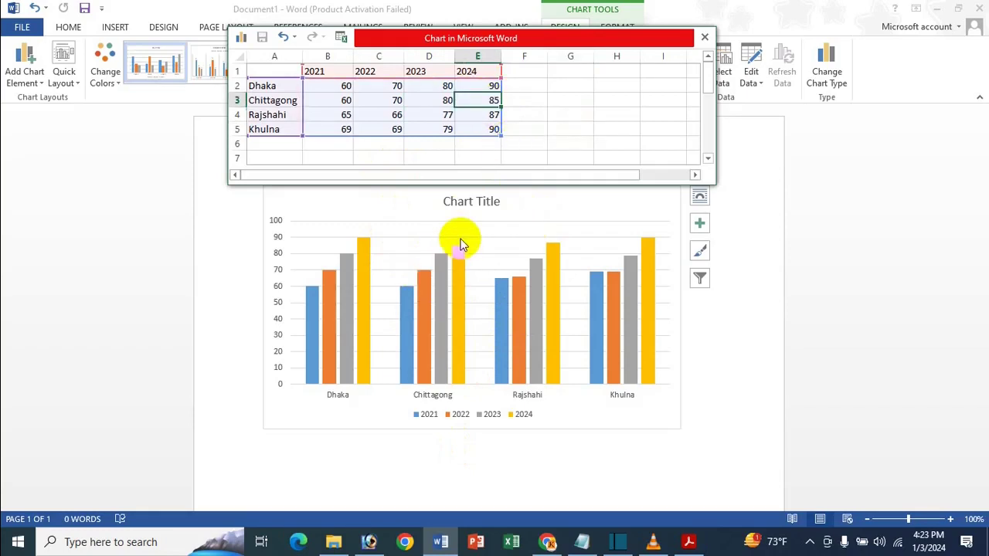
pyautogui.write('90')
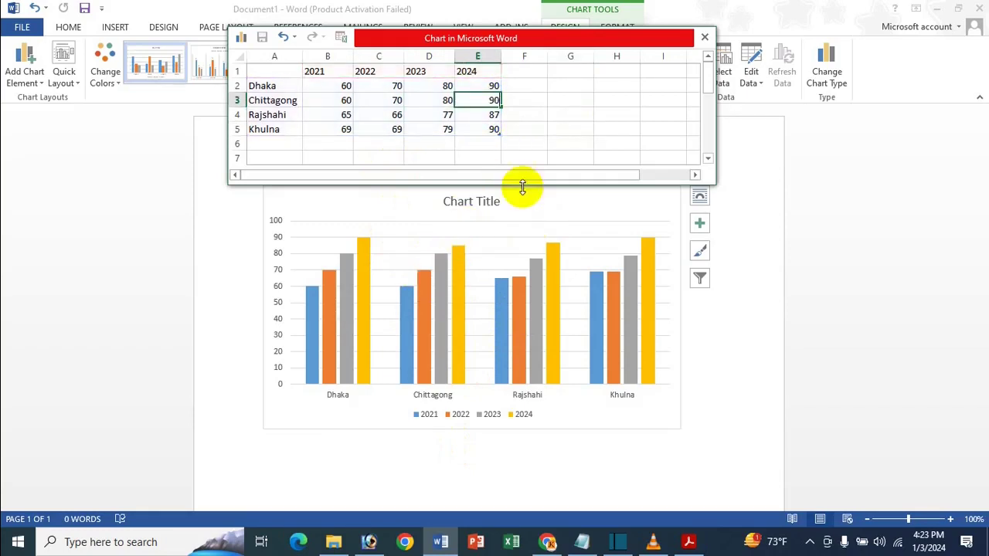
pyautogui.click(518, 115)
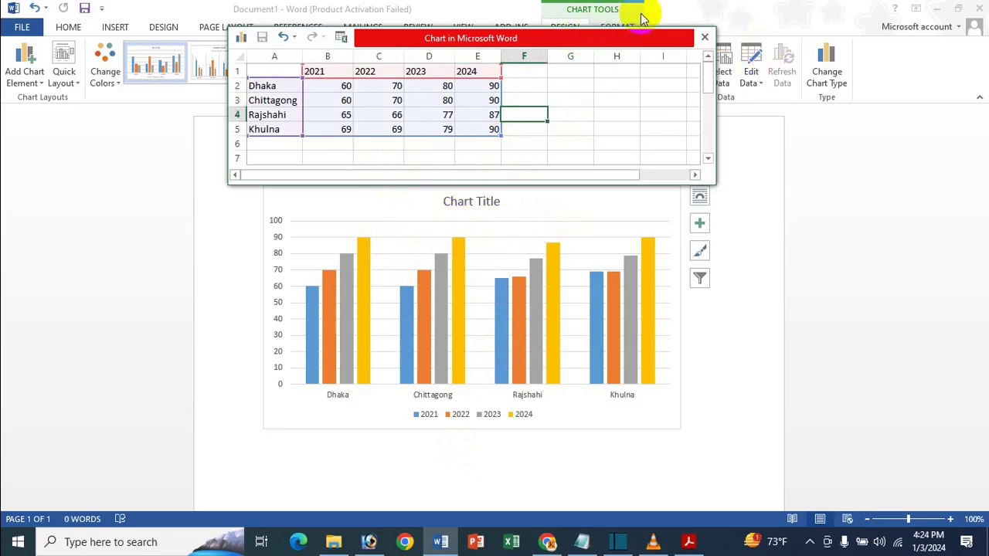
pyautogui.click(703, 39)
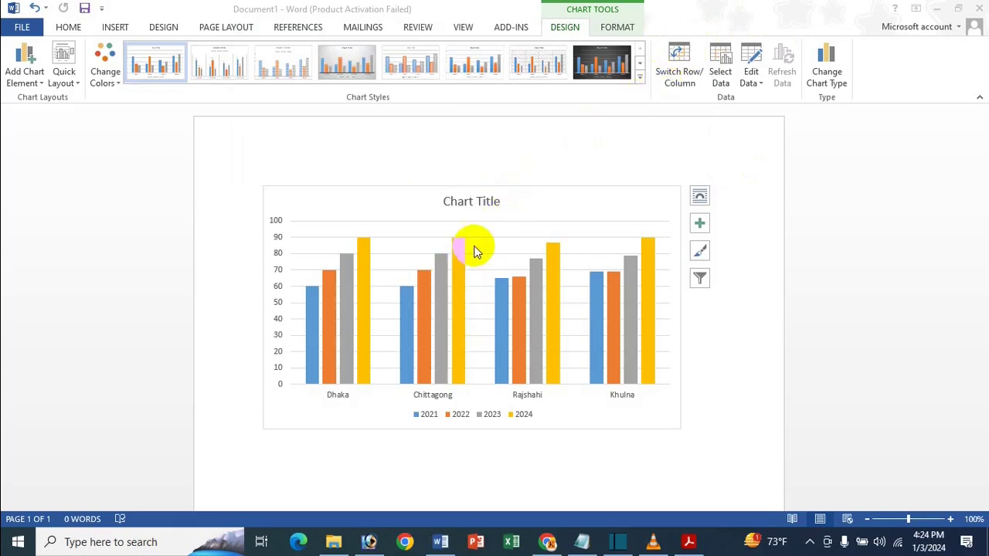
pyautogui.click(292, 207)
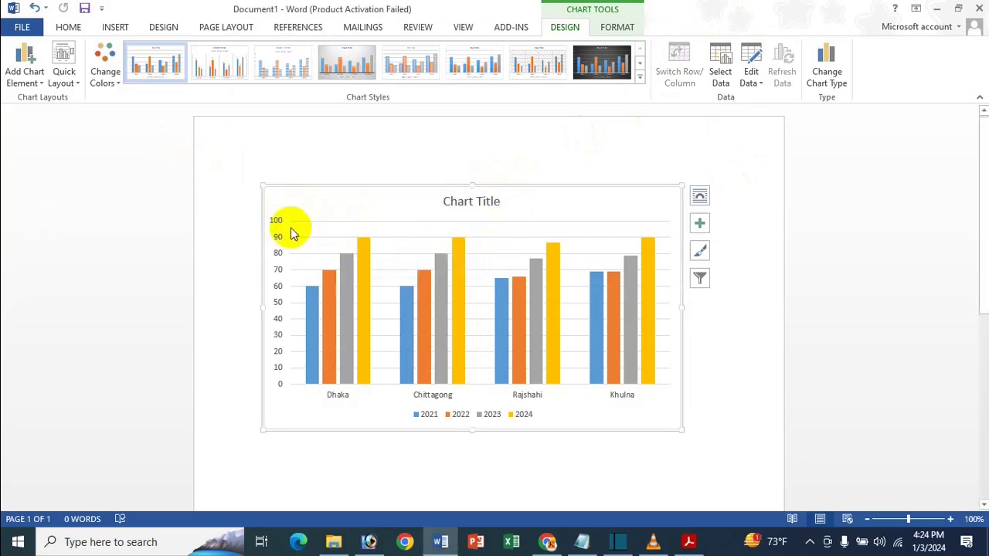
pyautogui.moveTo(313, 293)
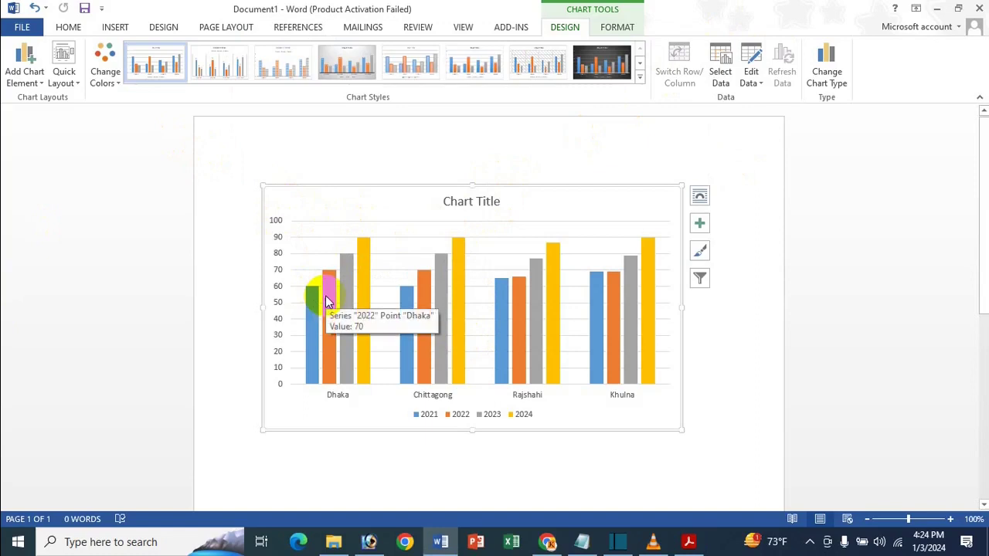
pyautogui.moveTo(630, 341)
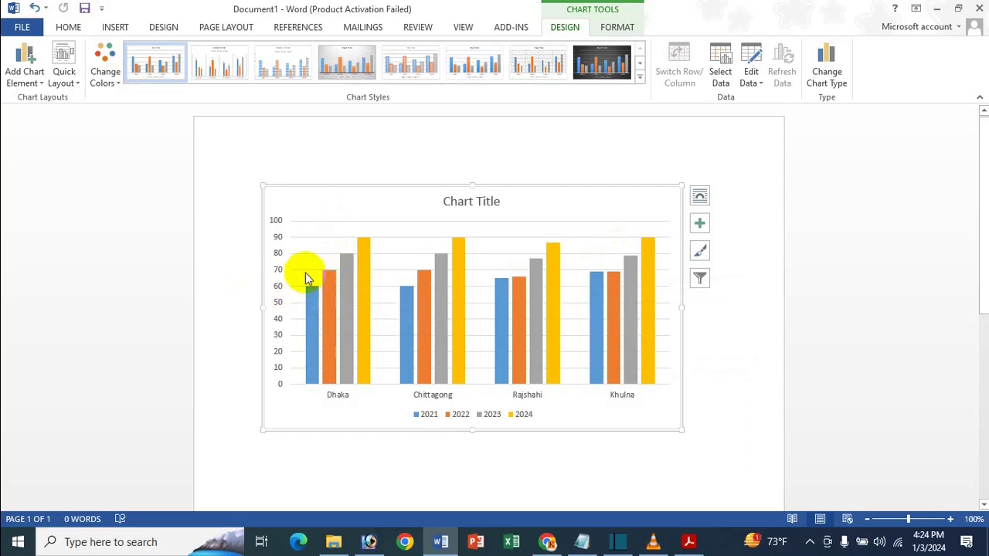
pyautogui.moveTo(336, 277)
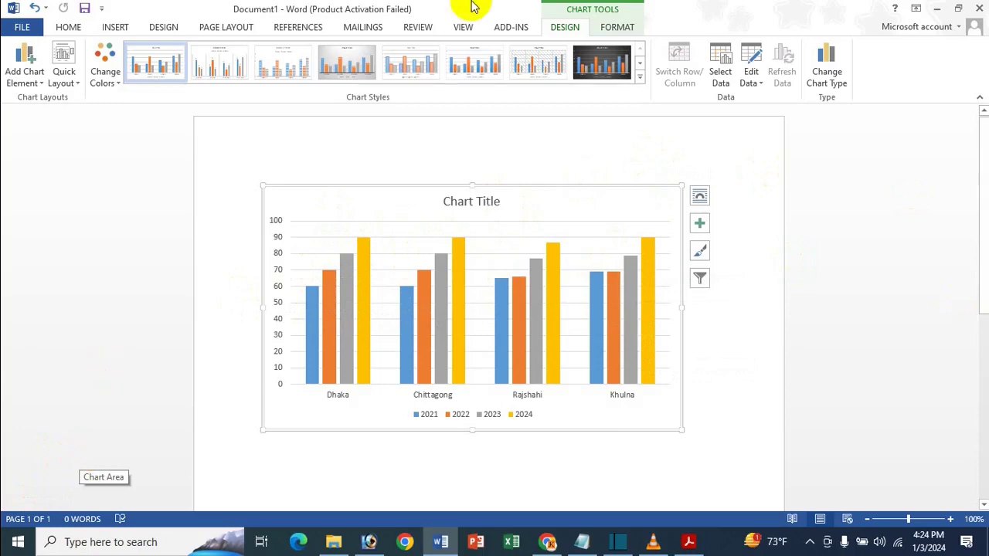
# Step: Replace the chart's placeholder title with "Bangladesh Education Board"
pyautogui.click(486, 202)
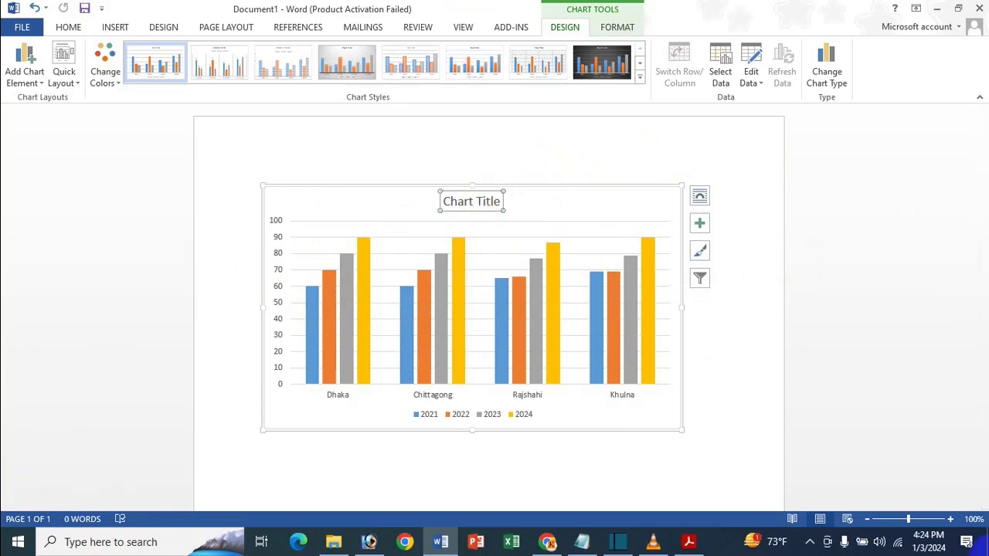
pyautogui.write('St')
pyautogui.press('BackSpace')
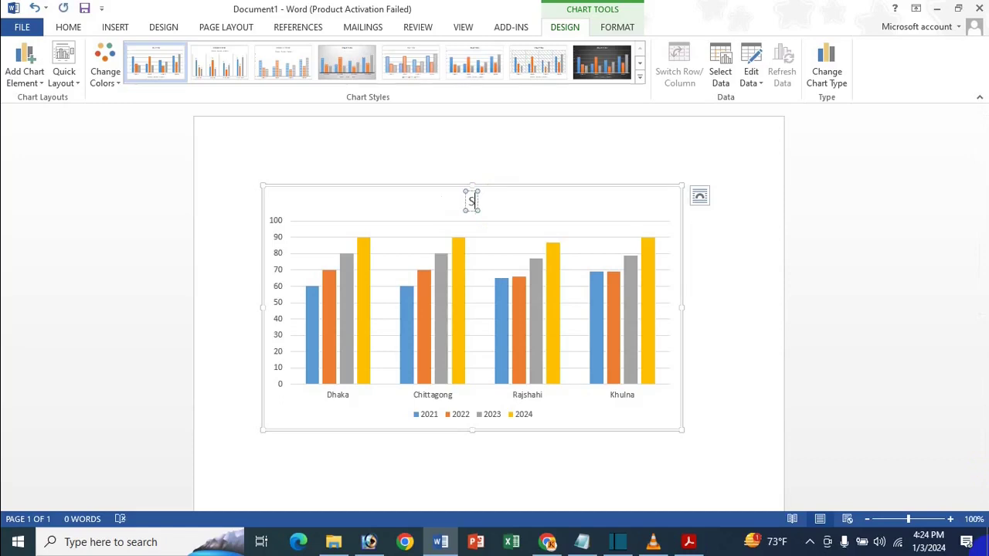
pyautogui.press('BackSpace')
pyautogui.write('Bangladesh Educ')
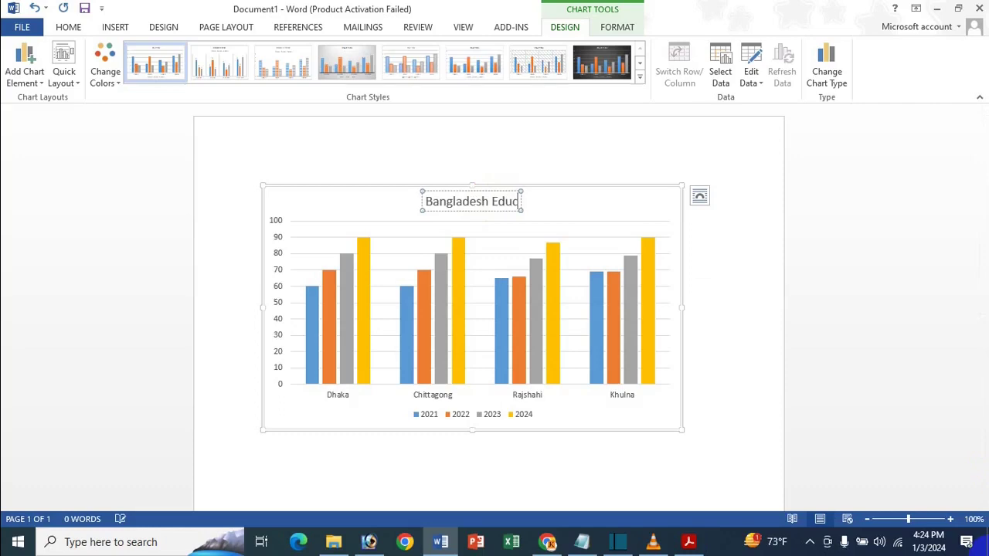
pyautogui.write('ation')
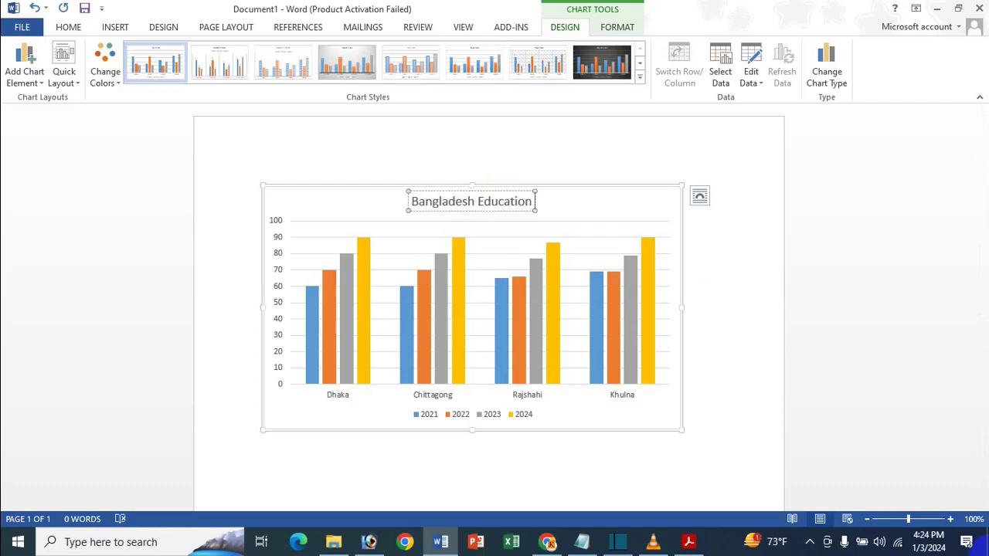
pyautogui.write(' Board')
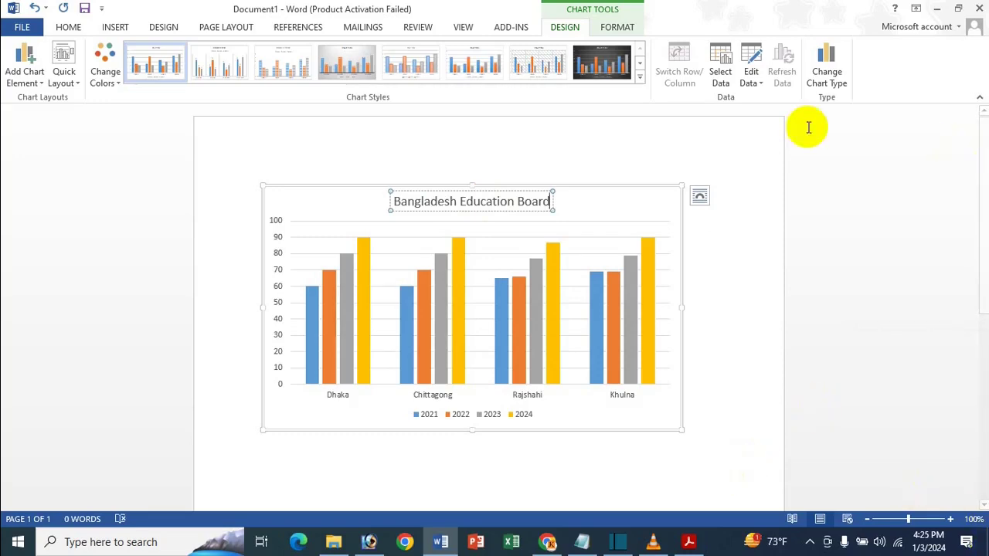
pyautogui.click(597, 210)
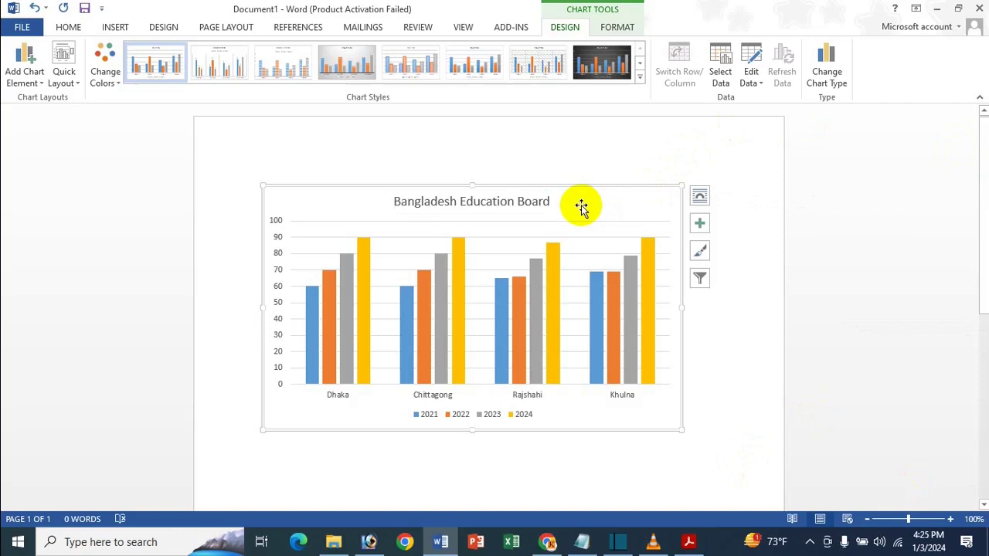
# Step: Examine the chart title's fill and border formatting options, and close them without applying a change
pyautogui.click(536, 198)
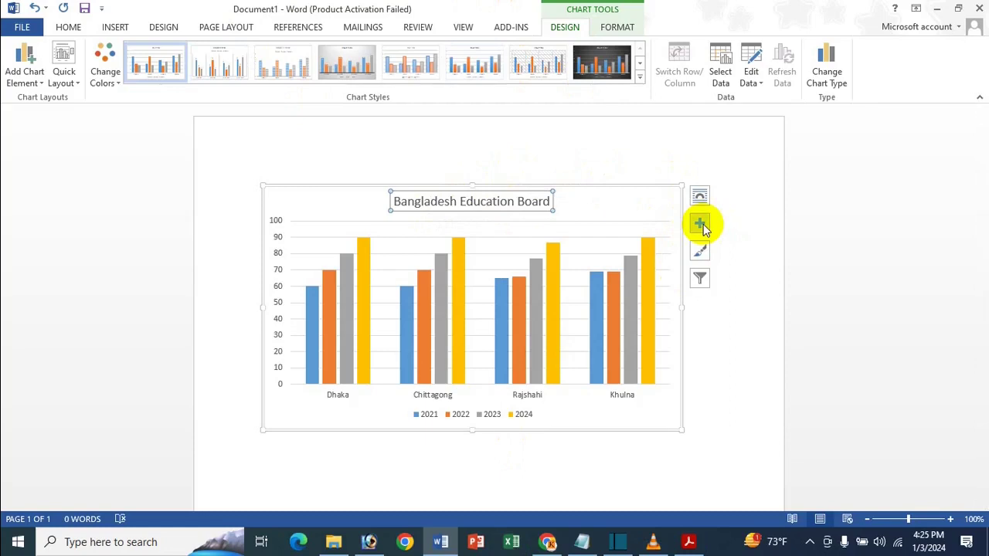
pyautogui.click(618, 31)
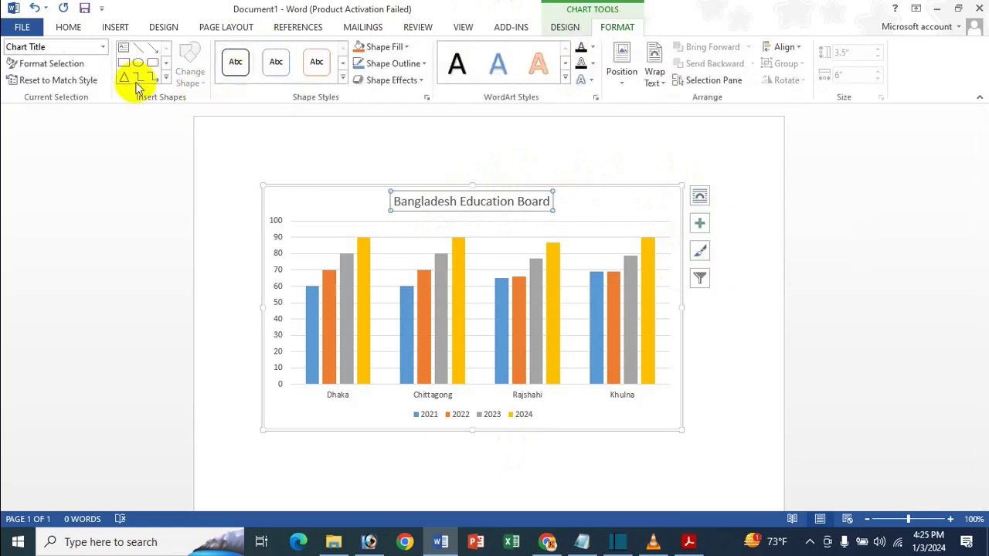
pyautogui.click(69, 64)
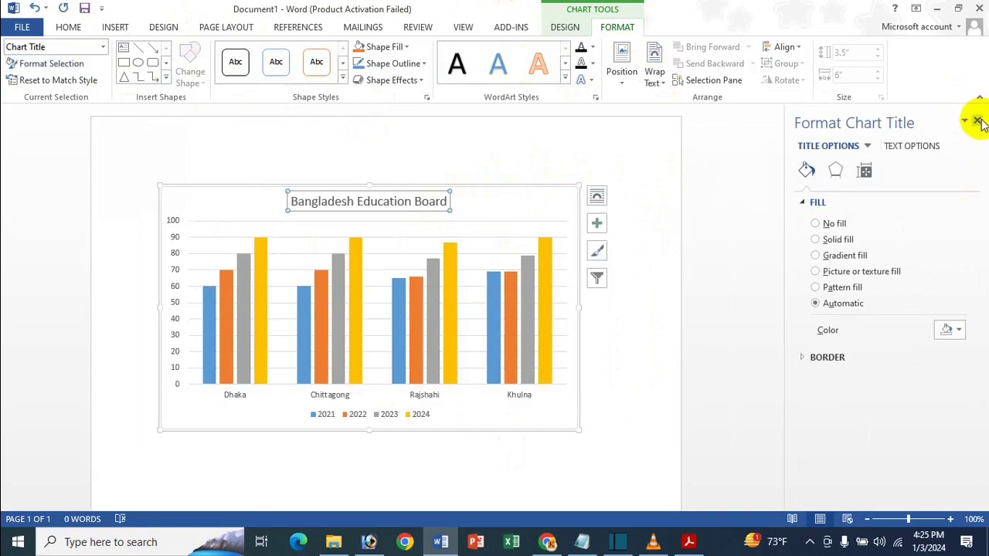
pyautogui.click(977, 122)
pyautogui.doubleClick(502, 202)
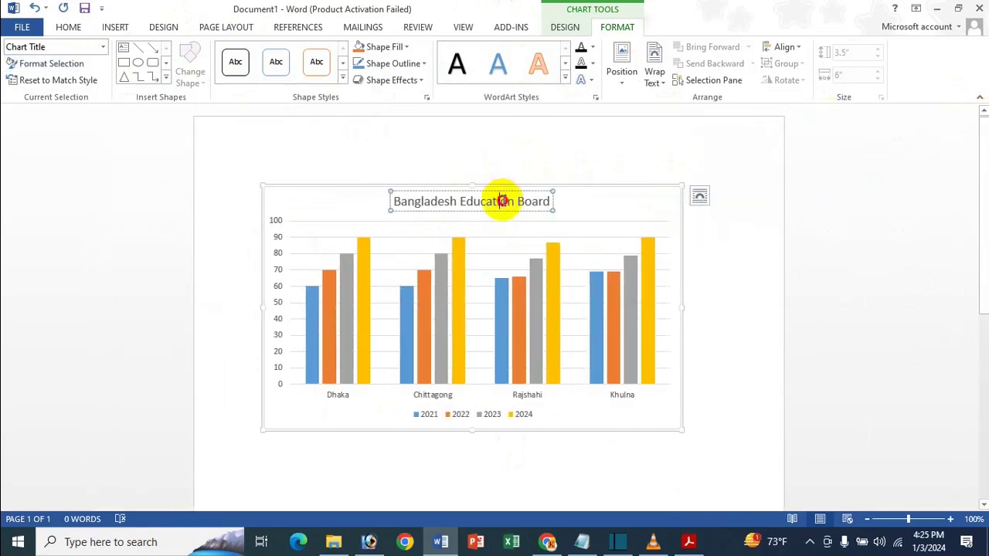
pyautogui.click(440, 260)
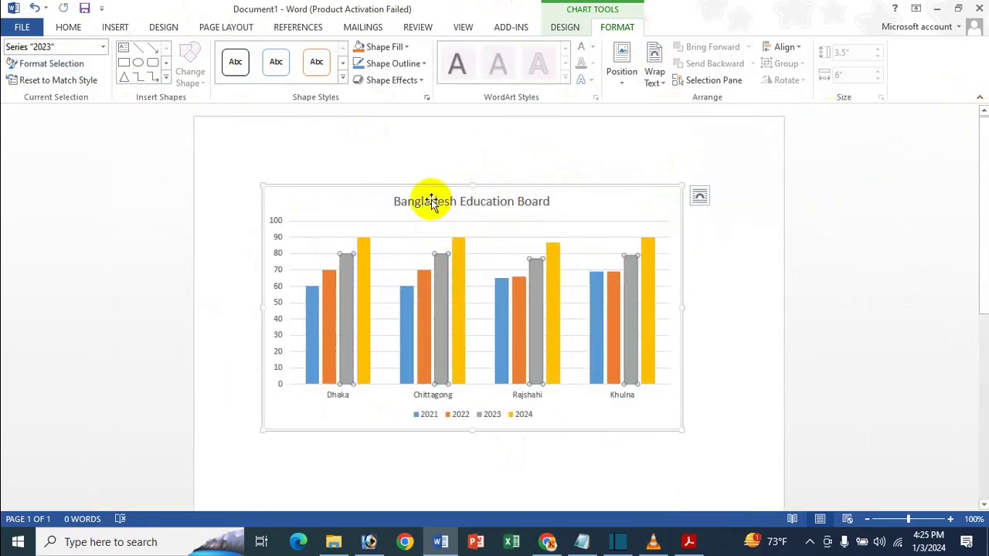
pyautogui.click(355, 203)
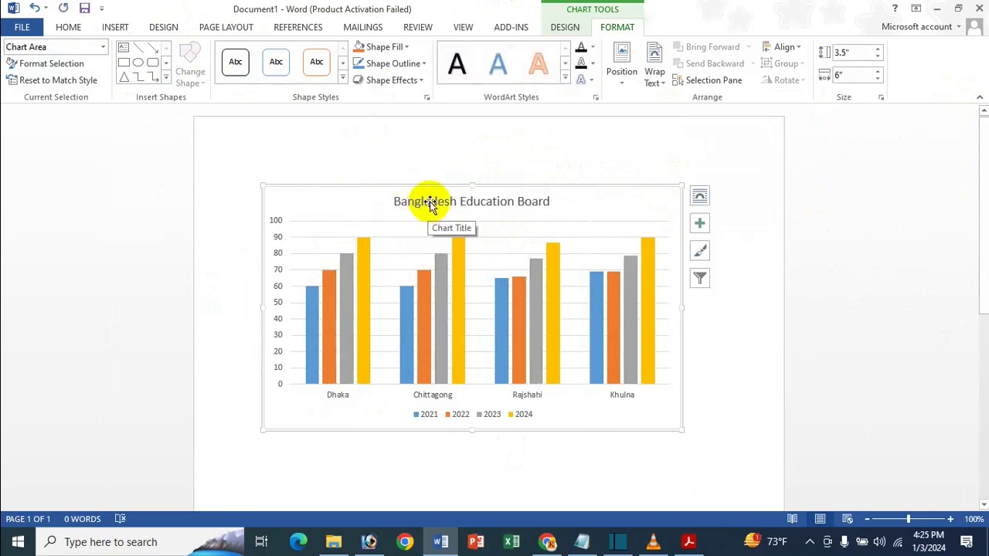
pyautogui.doubleClick(430, 204)
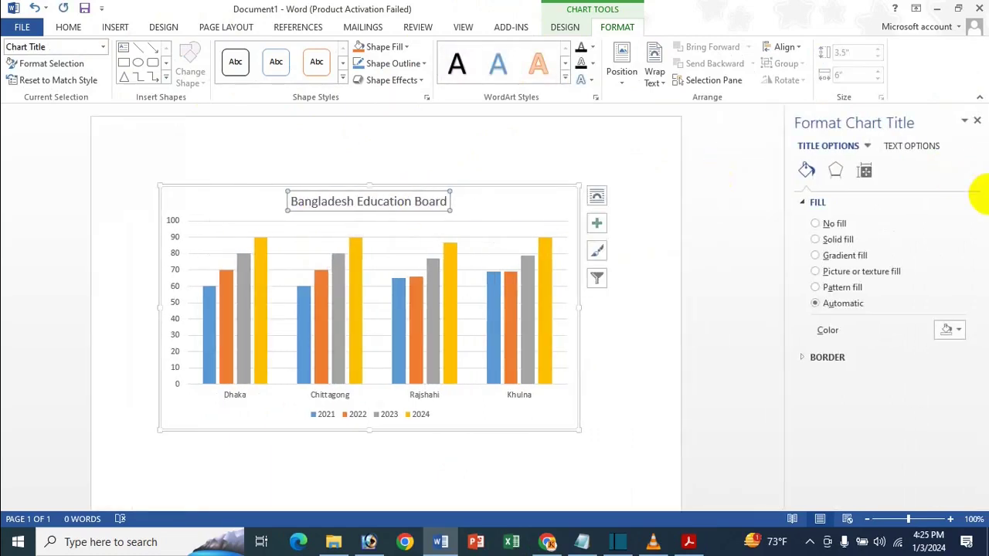
pyautogui.click(976, 120)
pyautogui.rightClick(454, 200)
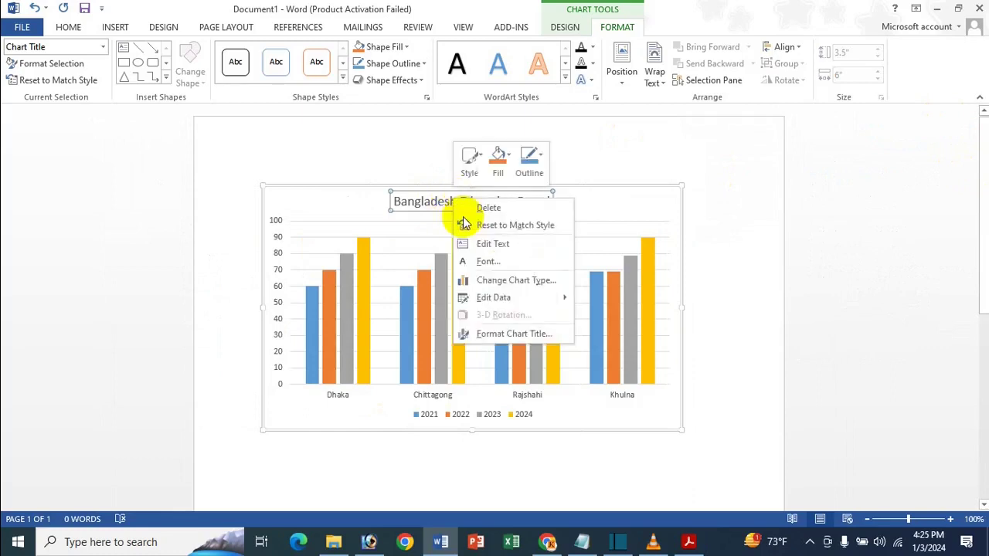
pyautogui.click(510, 334)
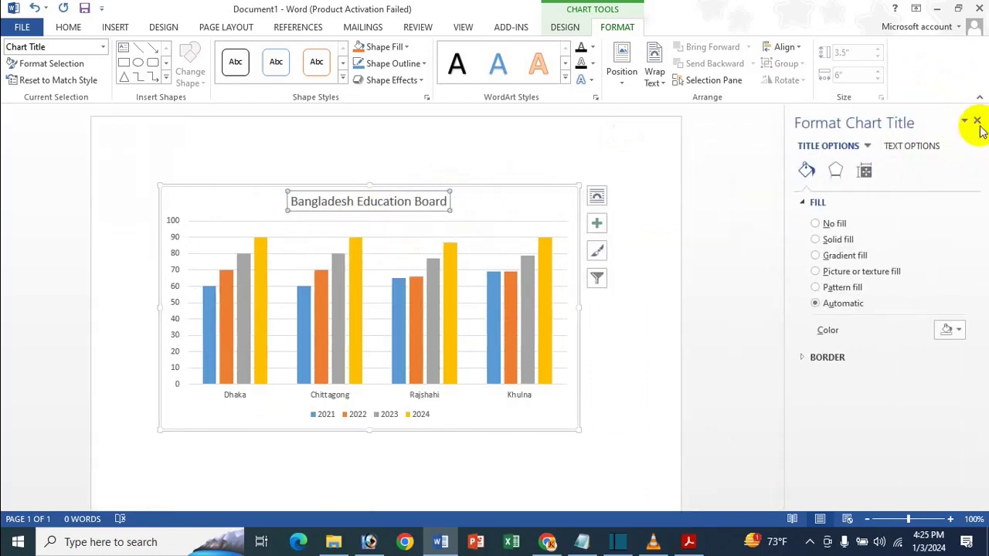
pyautogui.click(977, 121)
# Step: Give the chart title a light blue solid fill with 72% transparency, and close the formatting options
pyautogui.rightClick(537, 197)
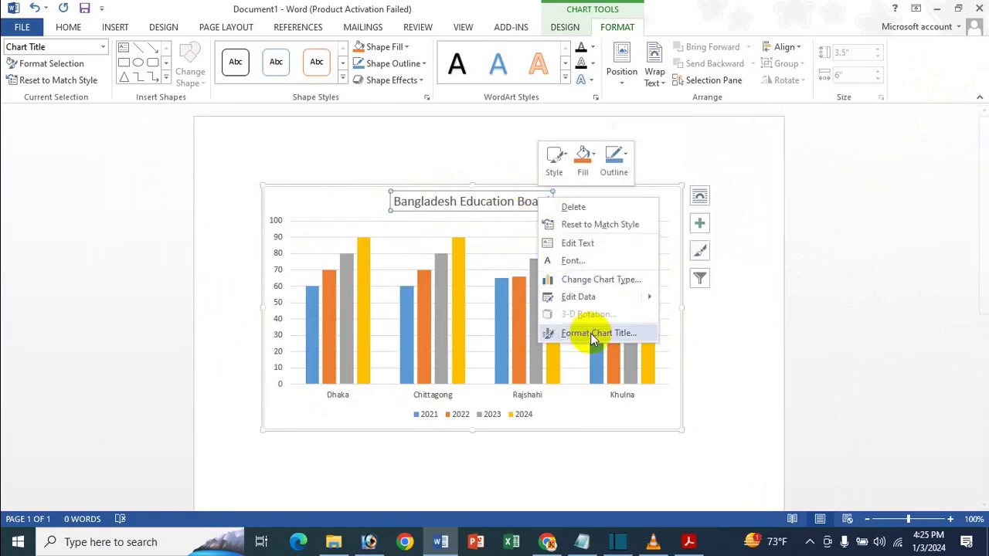
pyautogui.click(699, 227)
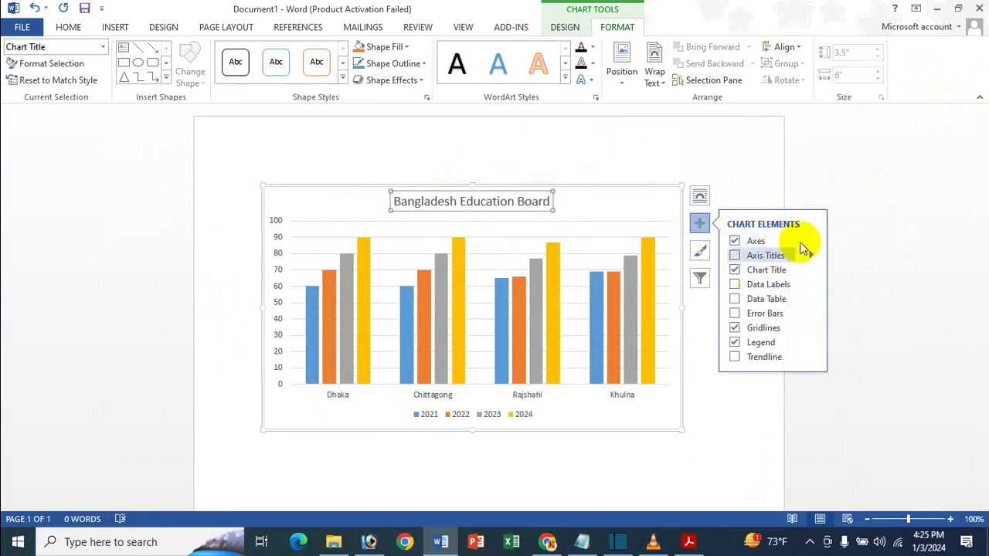
pyautogui.click(810, 272)
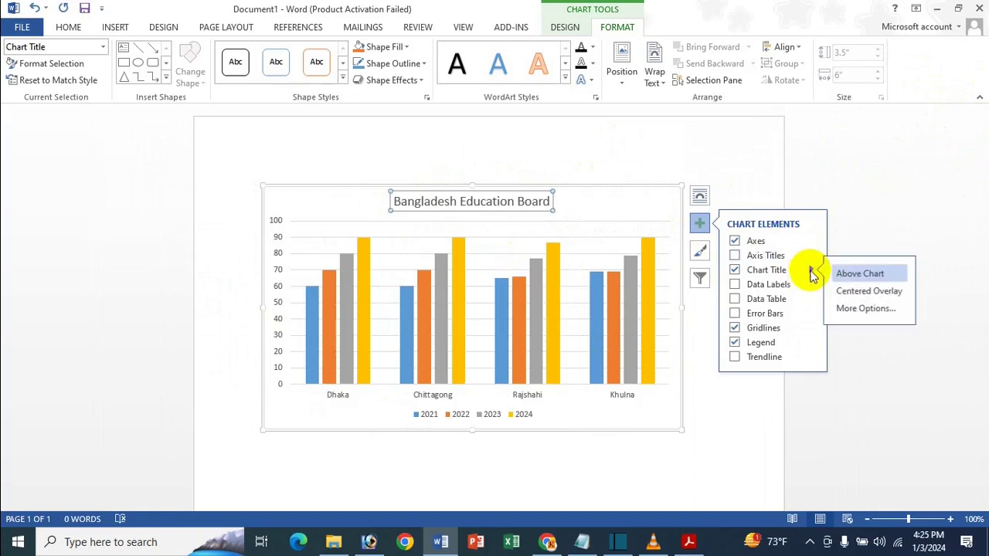
pyautogui.click(867, 308)
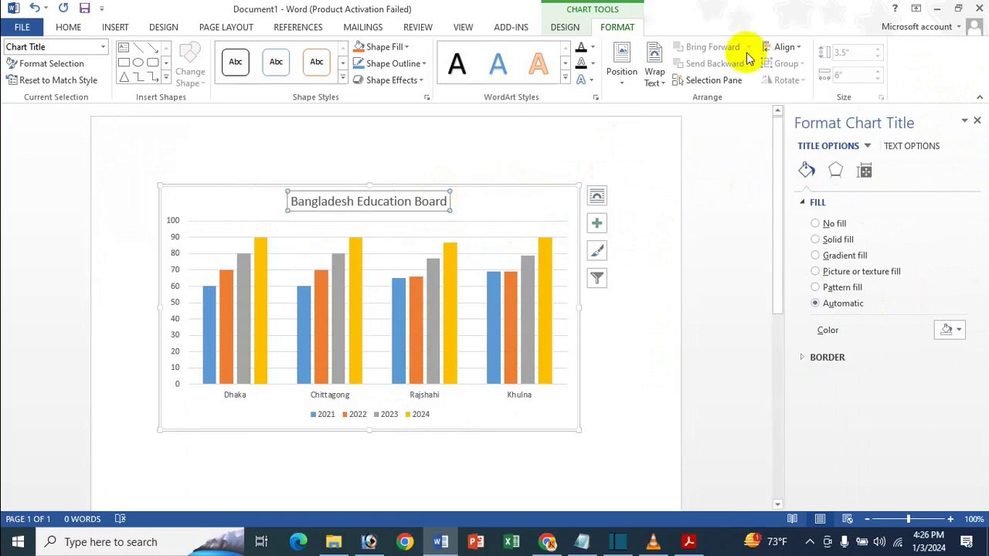
pyautogui.click(835, 172)
pyautogui.click(805, 170)
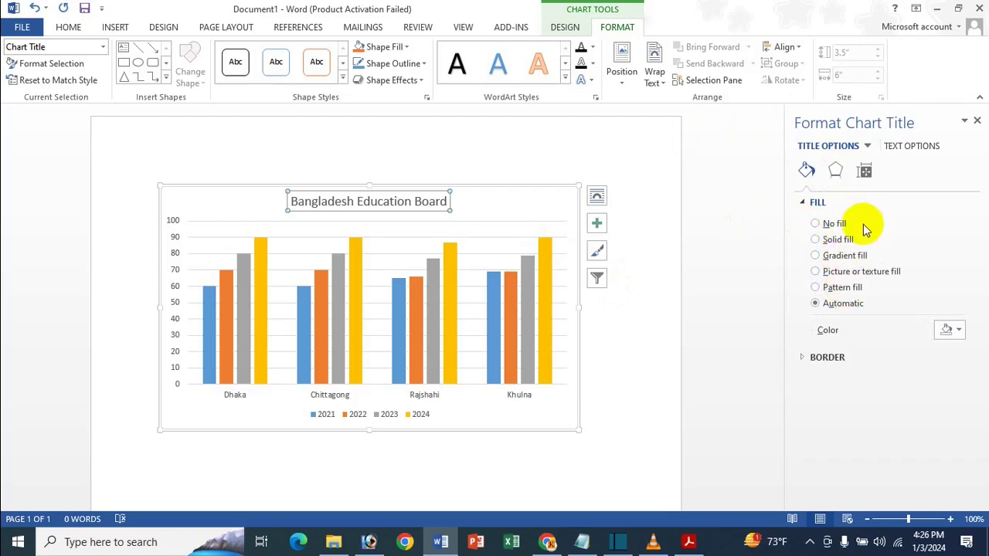
pyautogui.click(838, 240)
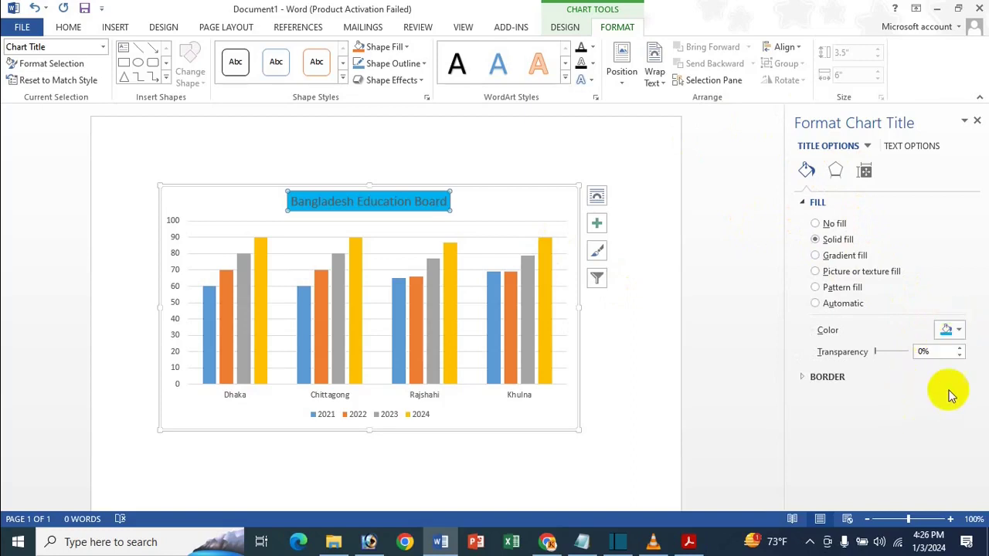
pyautogui.click(950, 330)
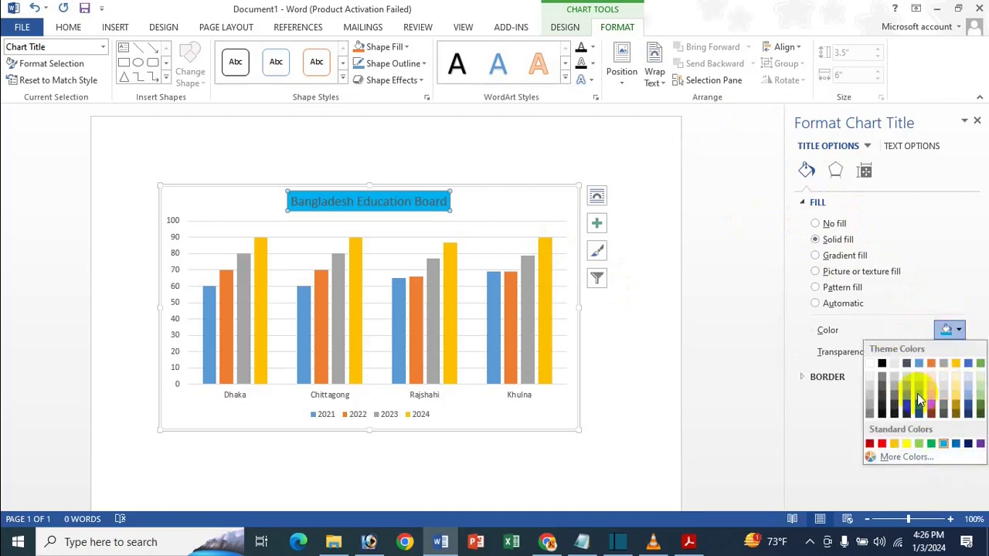
pyautogui.click(824, 424)
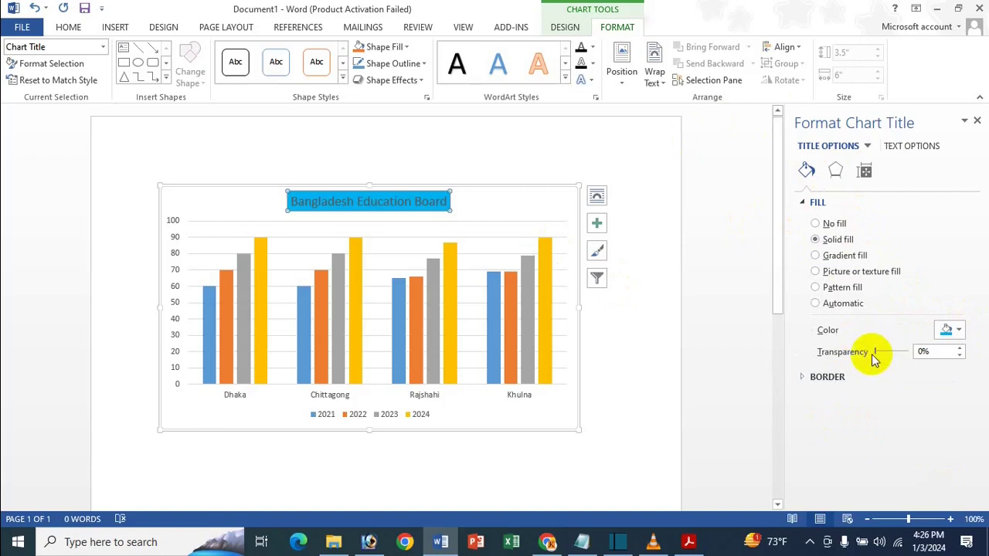
pyautogui.moveTo(886, 351); pyautogui.dragTo(898, 349)
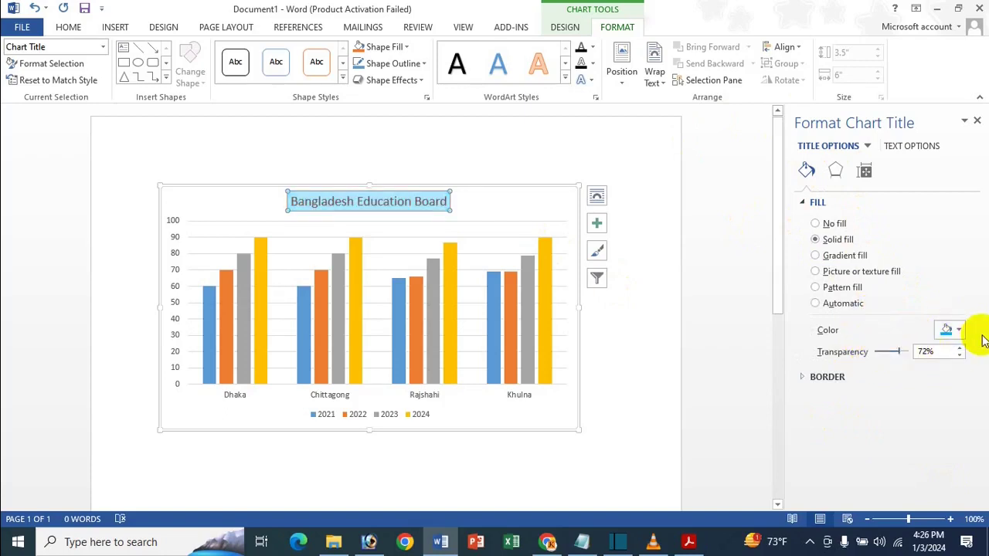
pyautogui.press('Down')
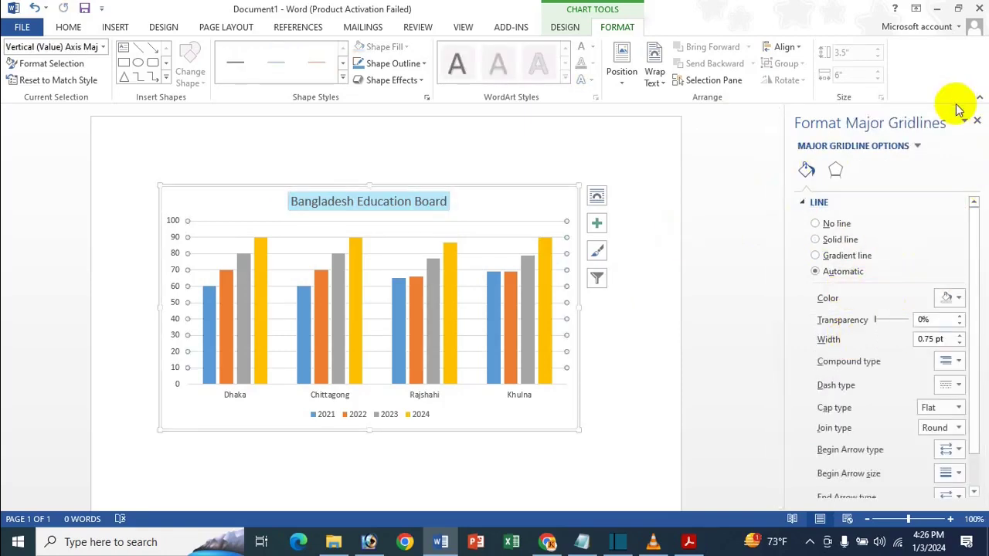
pyautogui.click(976, 122)
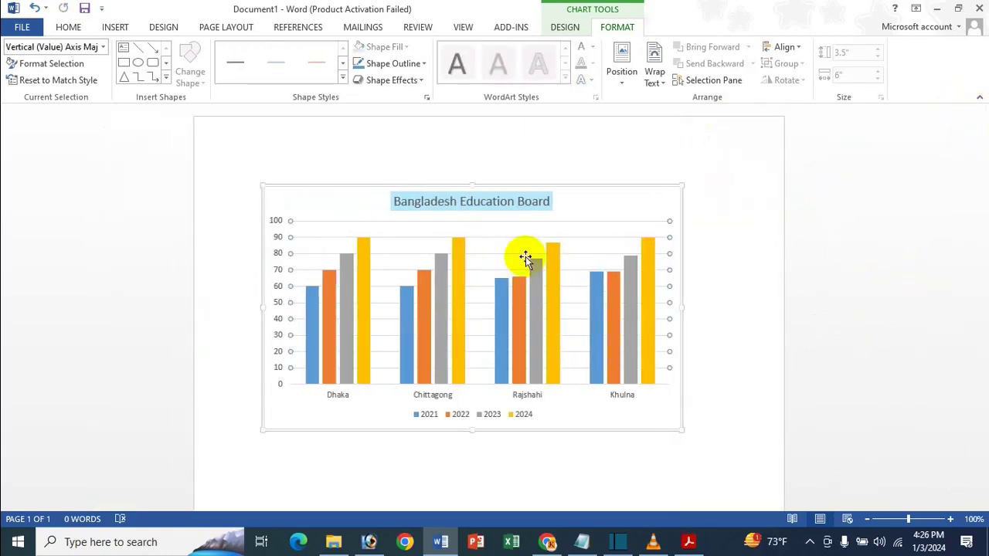
# Step: Select the chart title, the legend and the vertical axis in turn to identify each chart element
pyautogui.click(516, 202)
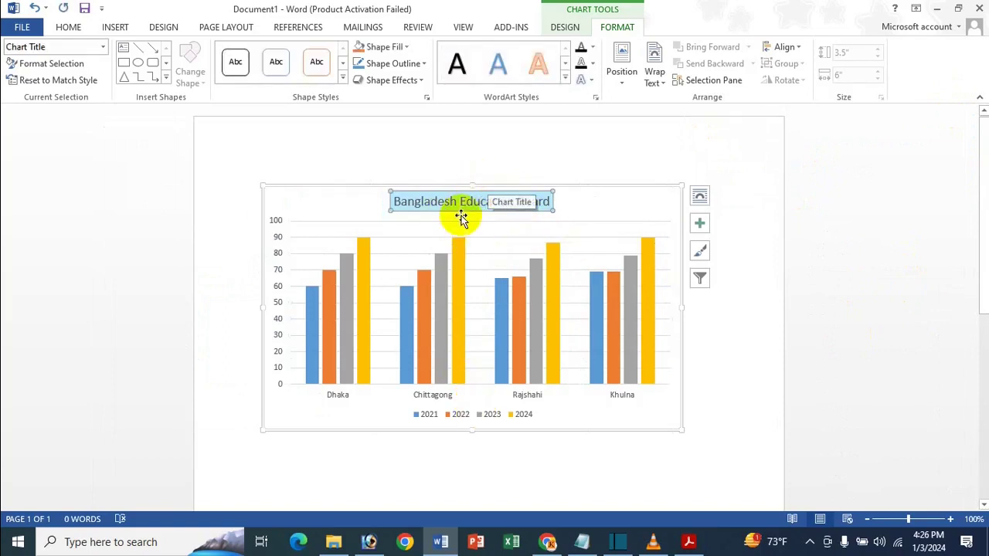
pyautogui.click(521, 417)
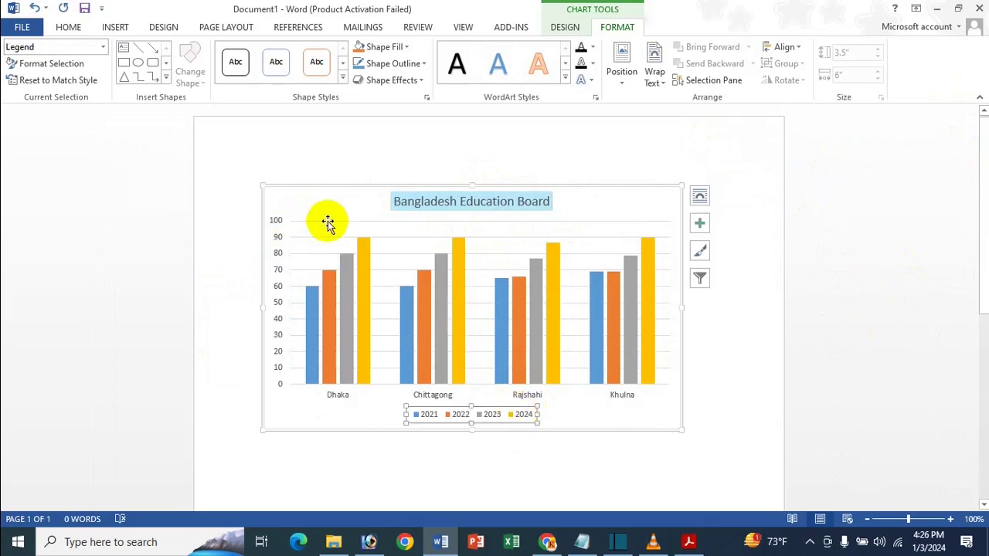
pyautogui.click(272, 222)
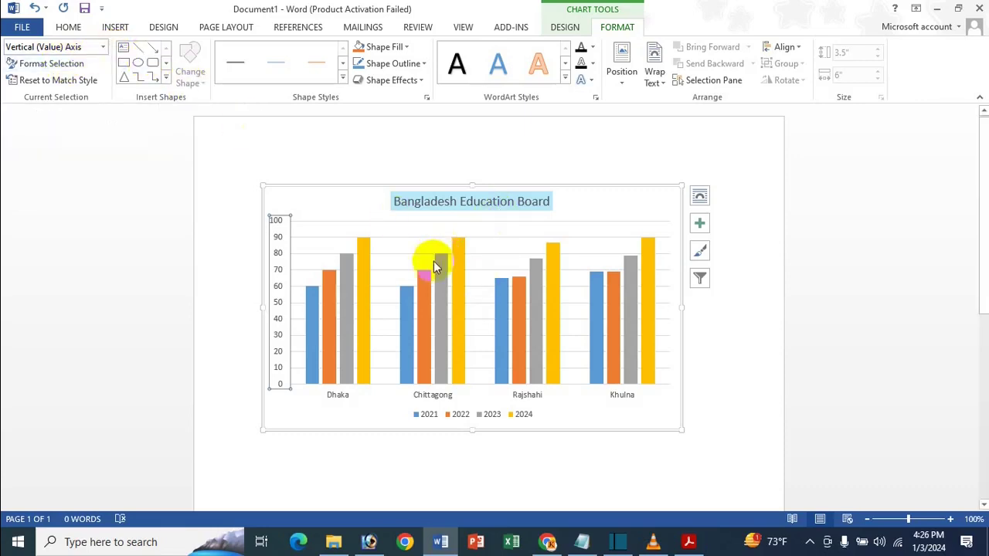
# Step: Try the legend at the right, left and top of the chart, and return it to the bottom
pyautogui.click(472, 417)
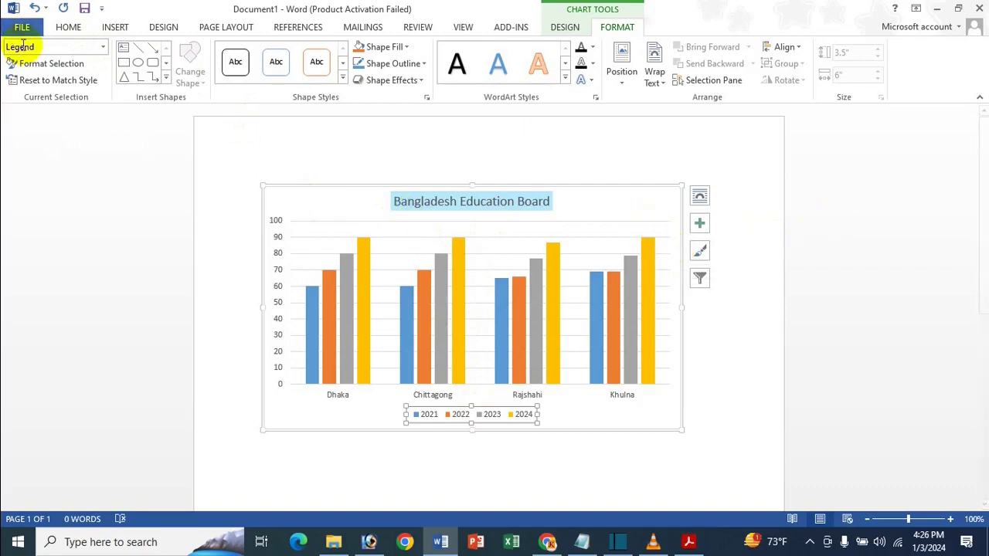
pyautogui.click(29, 67)
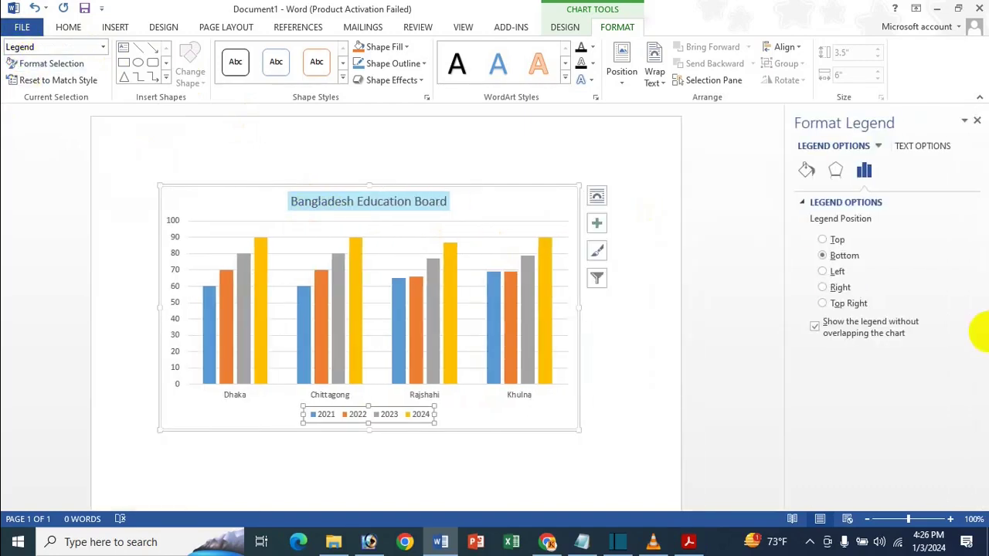
pyautogui.click(839, 286)
pyautogui.click(838, 272)
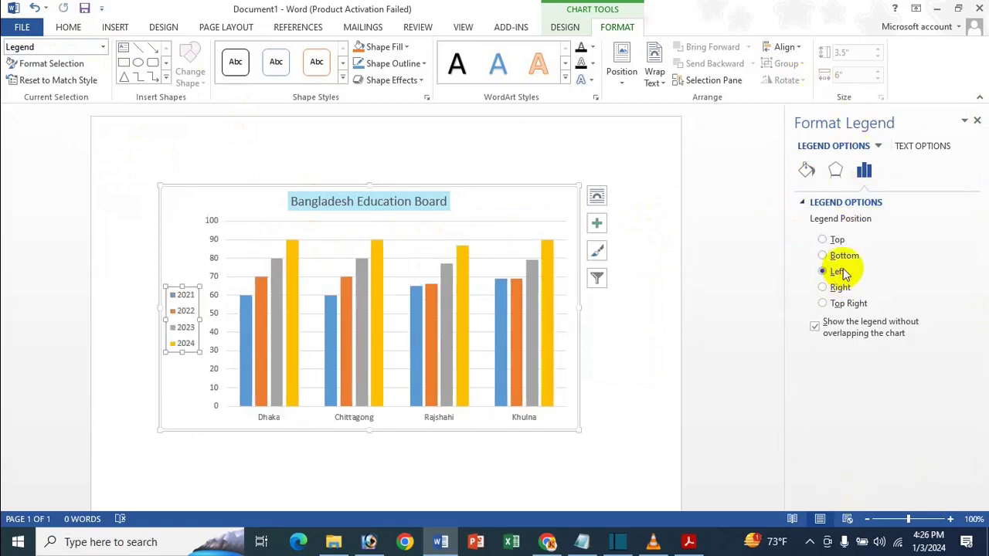
pyautogui.click(844, 256)
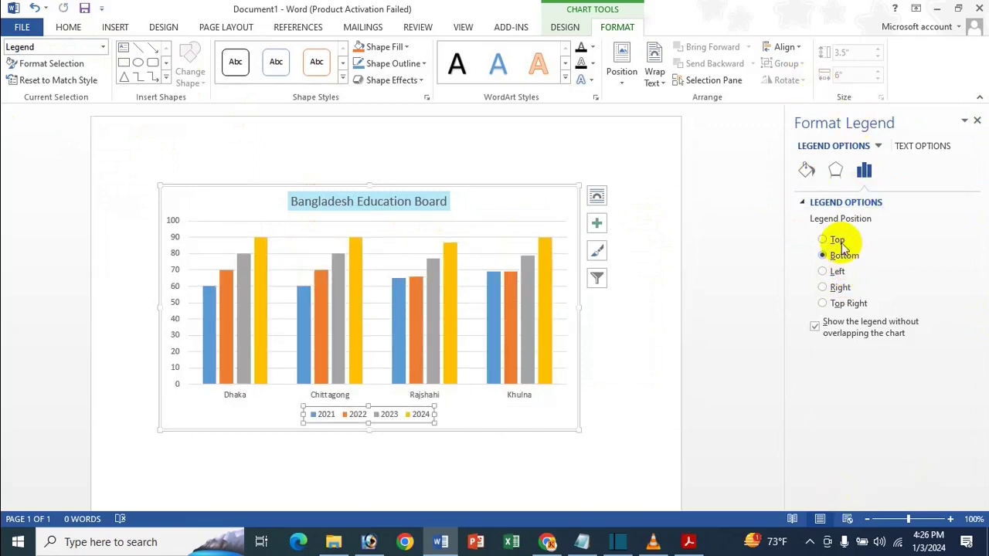
pyautogui.click(838, 241)
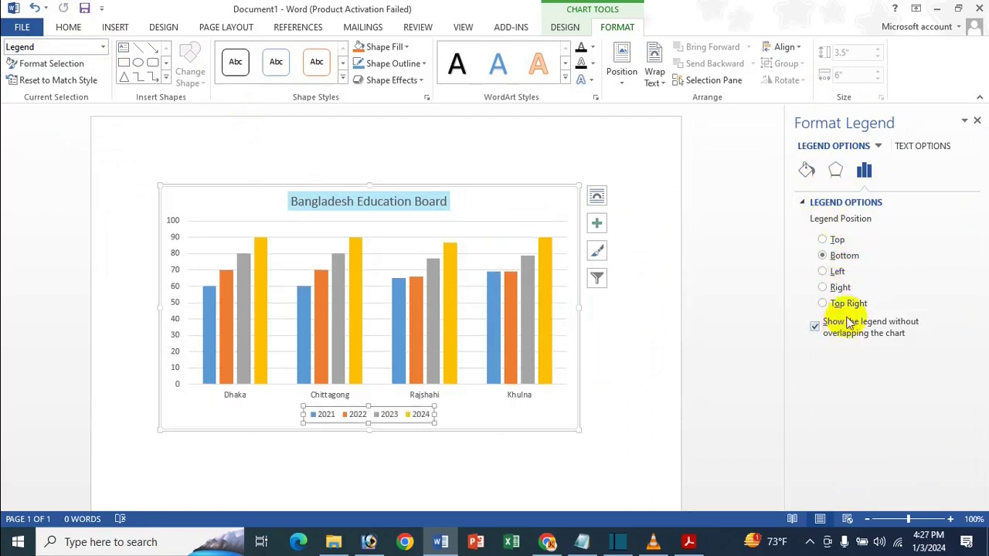
# Step: Give the legend a light blue large confetti pattern fill and a solid blue border 2 pt wide
pyautogui.click(807, 170)
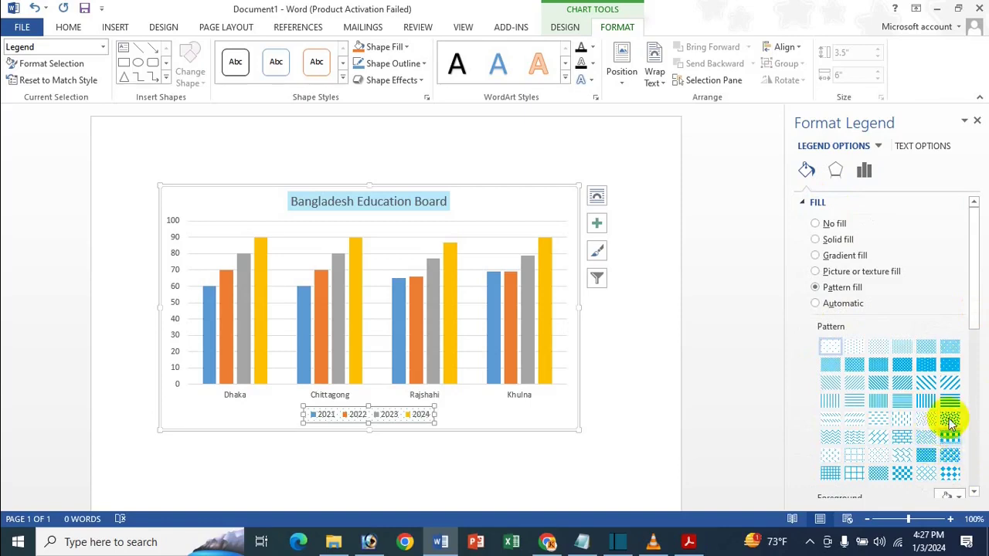
pyautogui.click(951, 421)
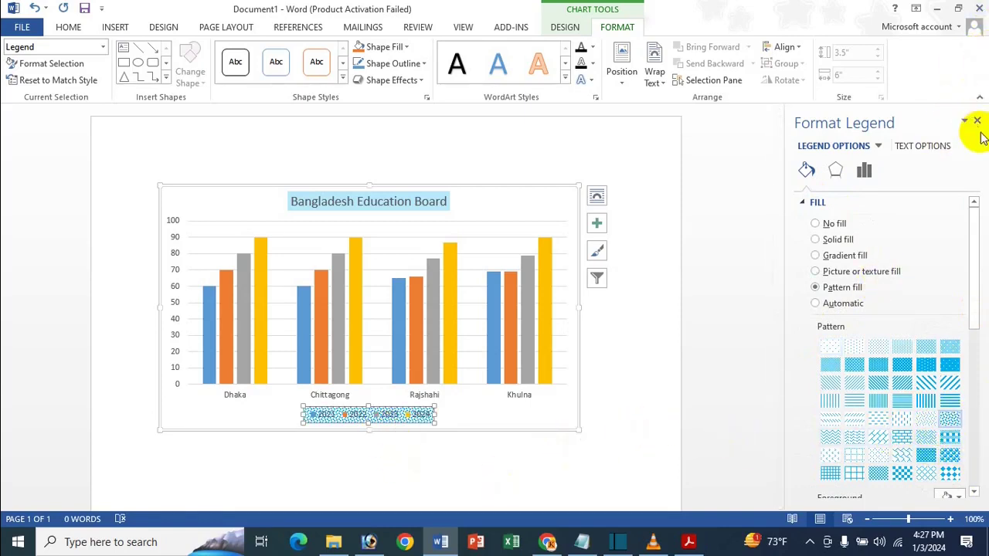
pyautogui.scroll(-5, 876, 296)
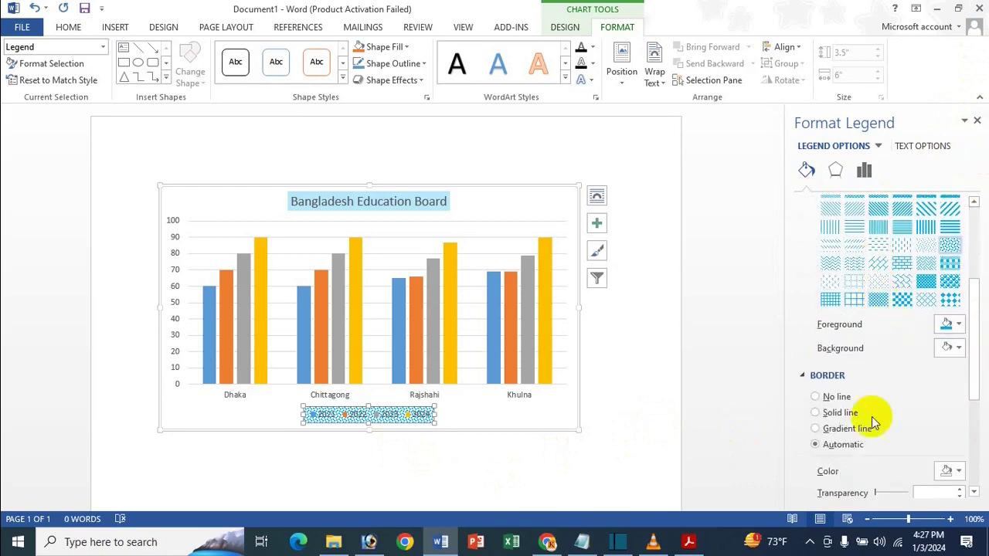
pyautogui.scroll(-1, 863, 392)
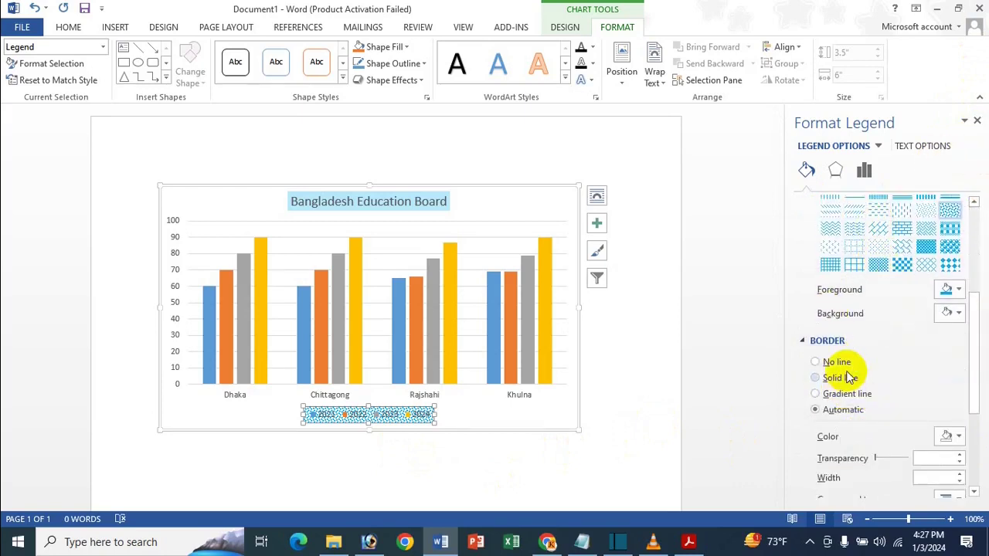
pyautogui.click(840, 378)
pyautogui.scroll(-2, 906, 400)
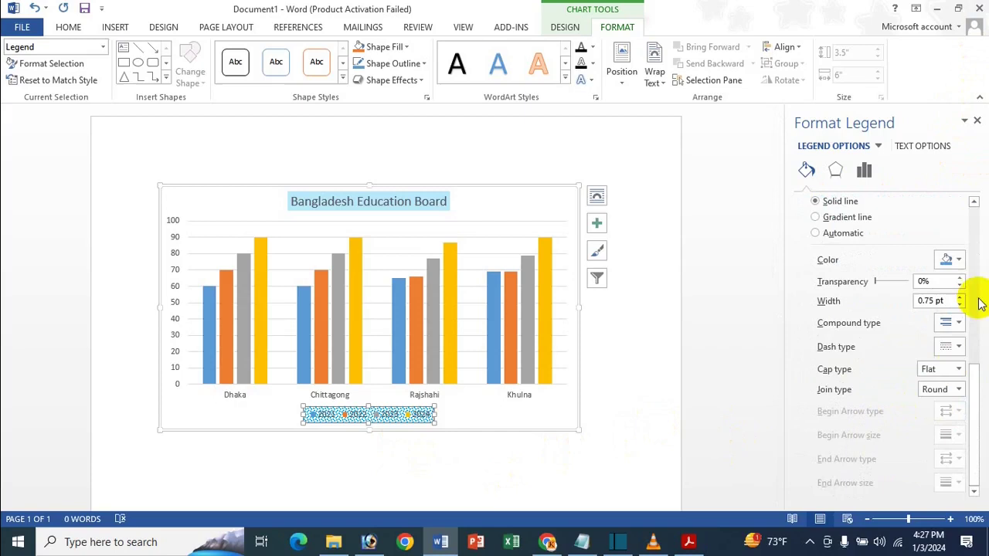
pyautogui.click(944, 260)
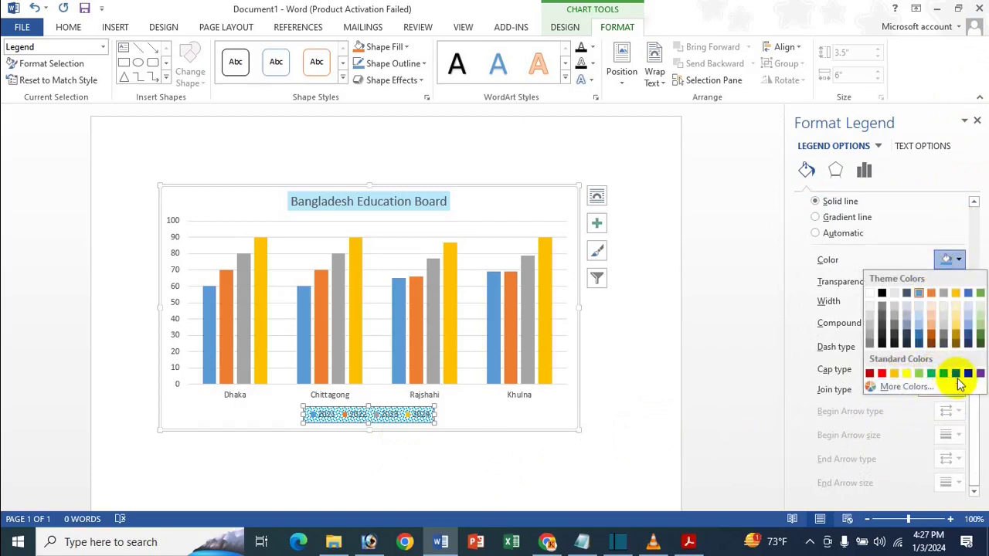
pyautogui.click(955, 374)
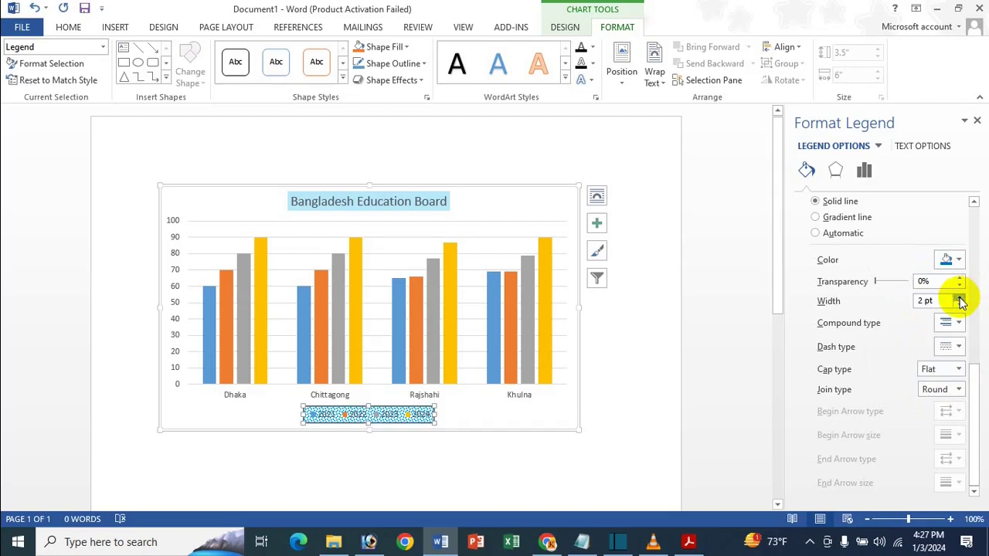
pyautogui.click(978, 123)
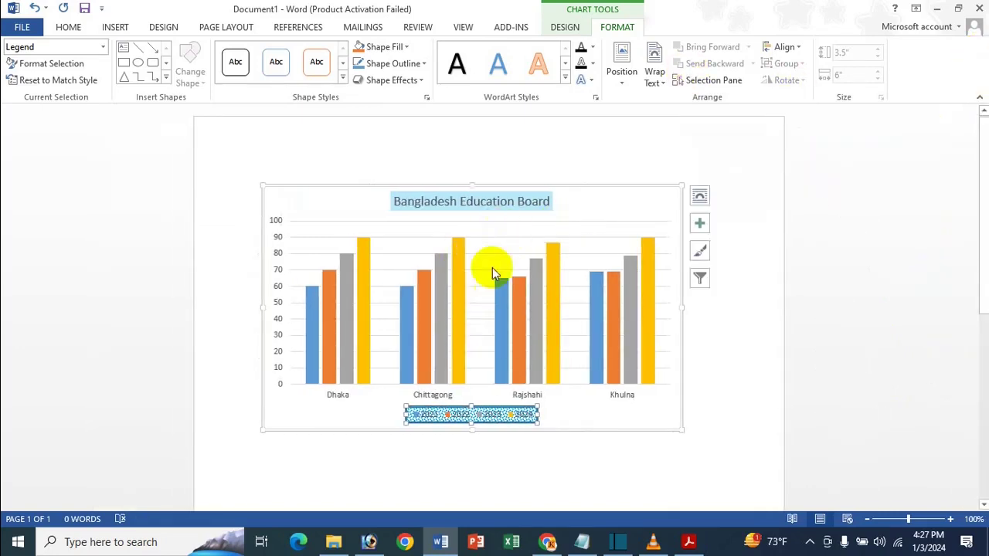
# Step: Select the whole chart and apply chart style Style 6 to it
pyautogui.click(606, 193)
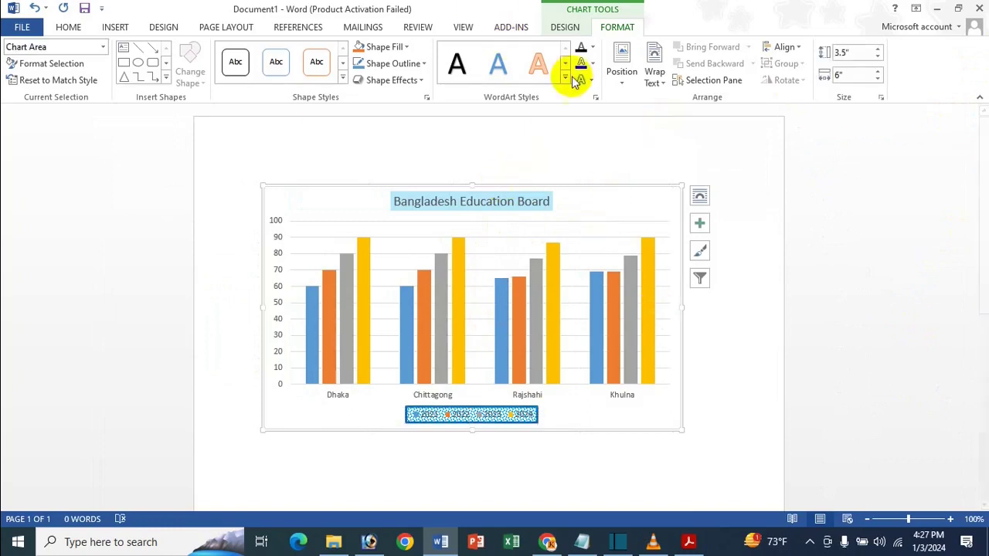
pyautogui.click(572, 27)
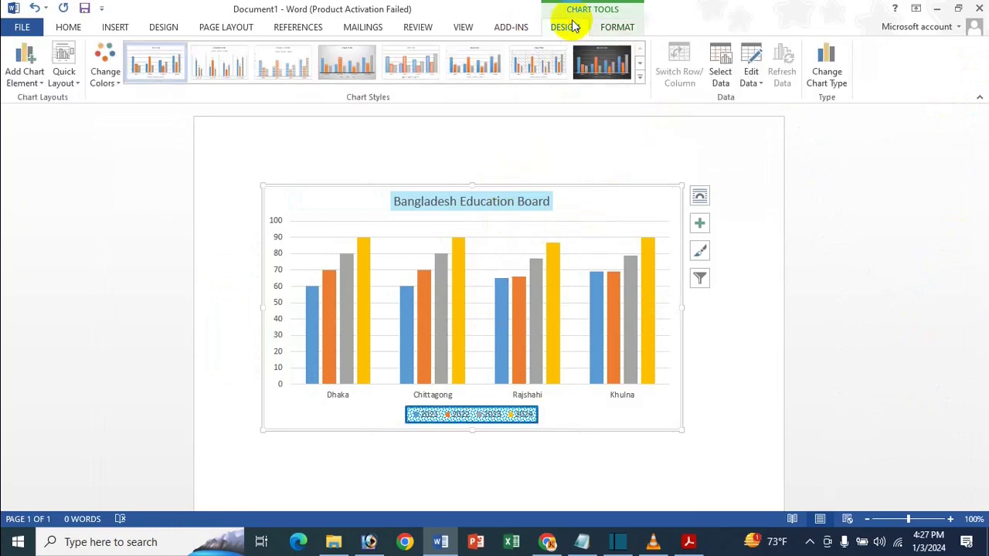
pyautogui.click(638, 78)
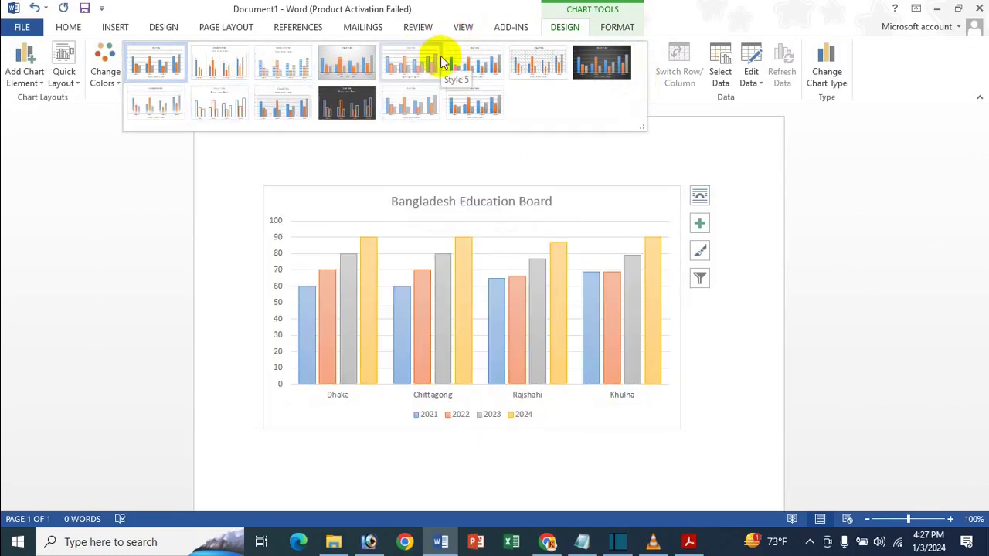
pyautogui.click(467, 69)
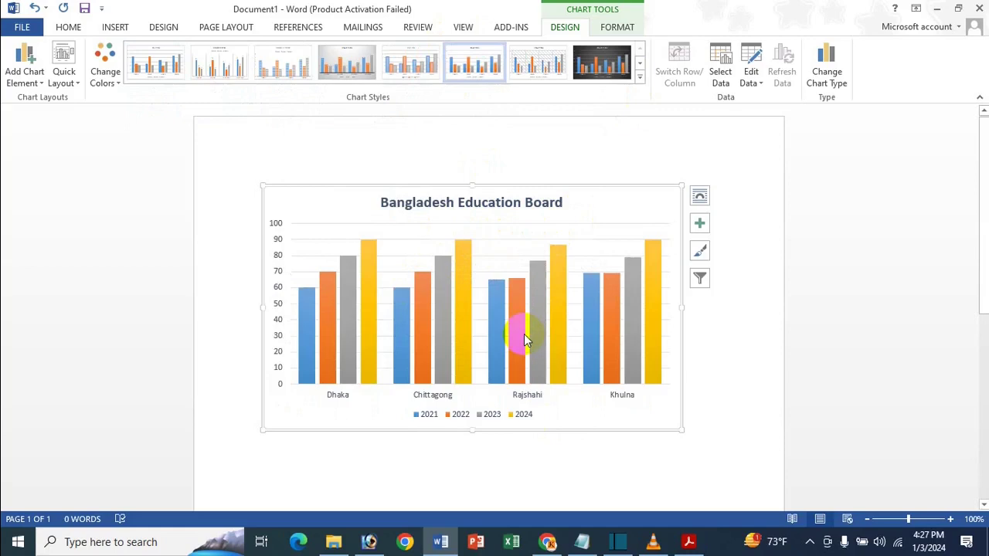
# Step: Browse the chart's style and colour options and apply the monochromatic gold palette to the columns
pyautogui.moveTo(526, 320)
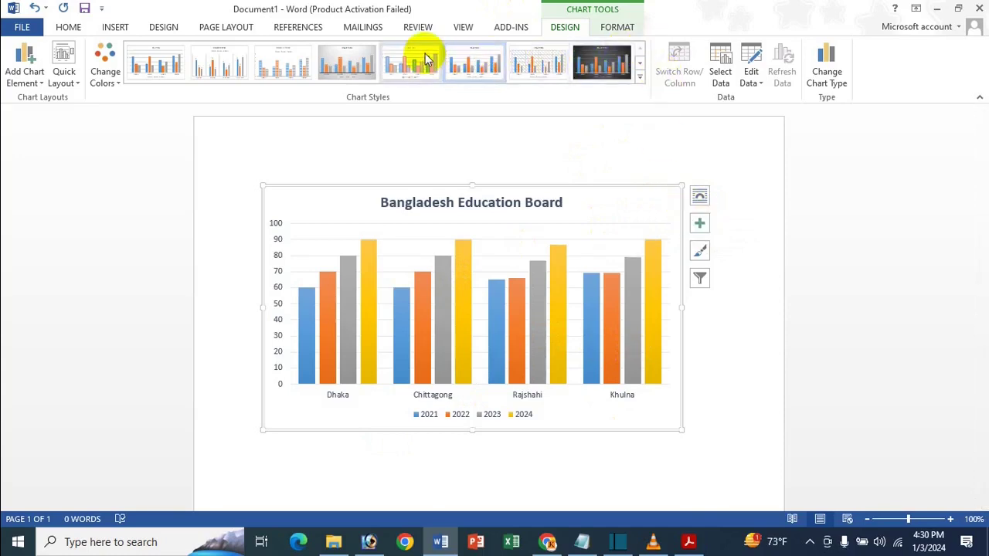
pyautogui.click(700, 251)
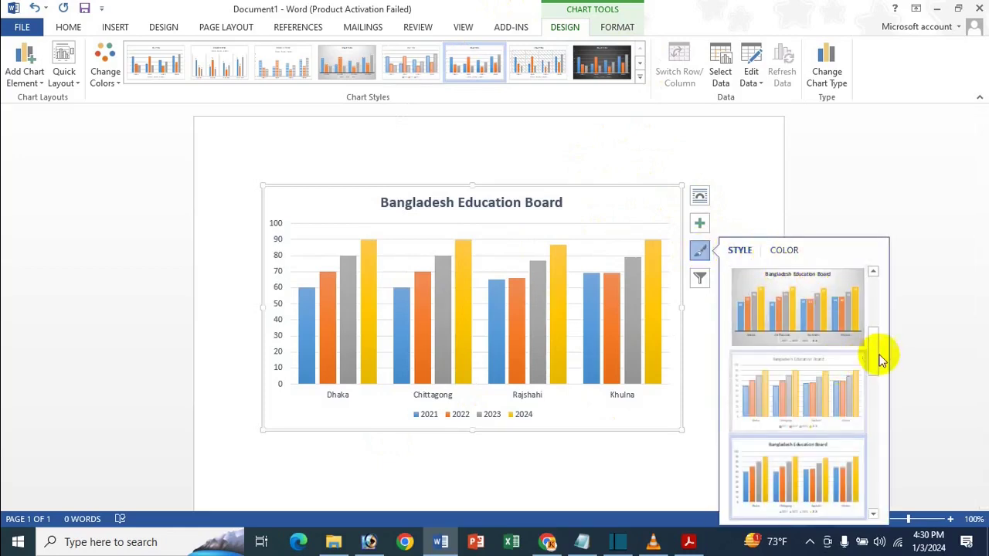
pyautogui.moveTo(873, 356); pyautogui.dragTo(871, 389)
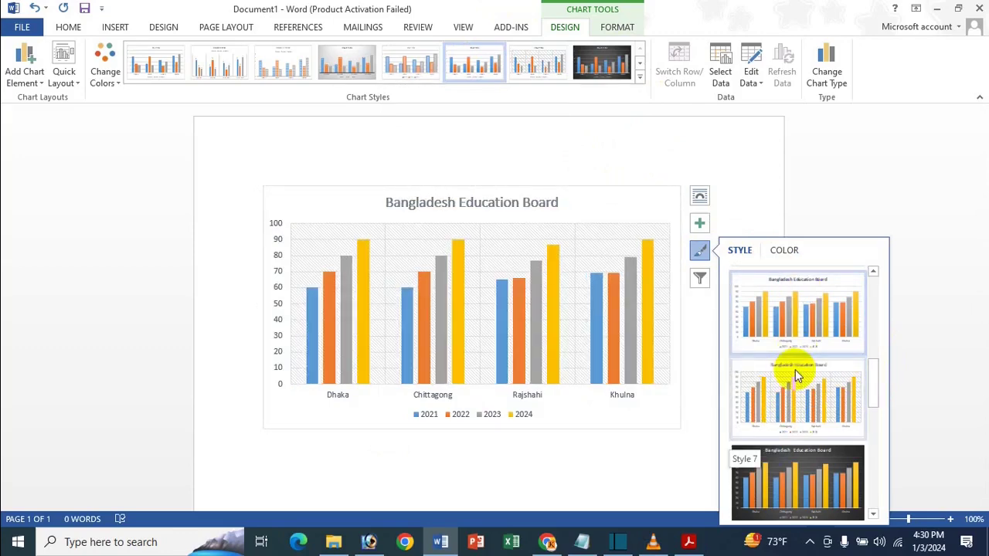
pyautogui.click(784, 250)
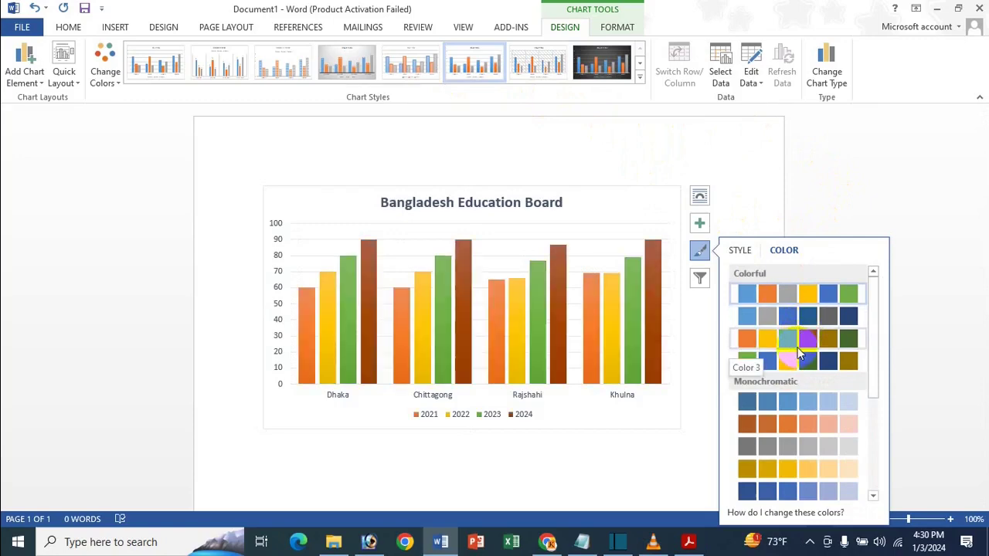
pyautogui.click(121, 60)
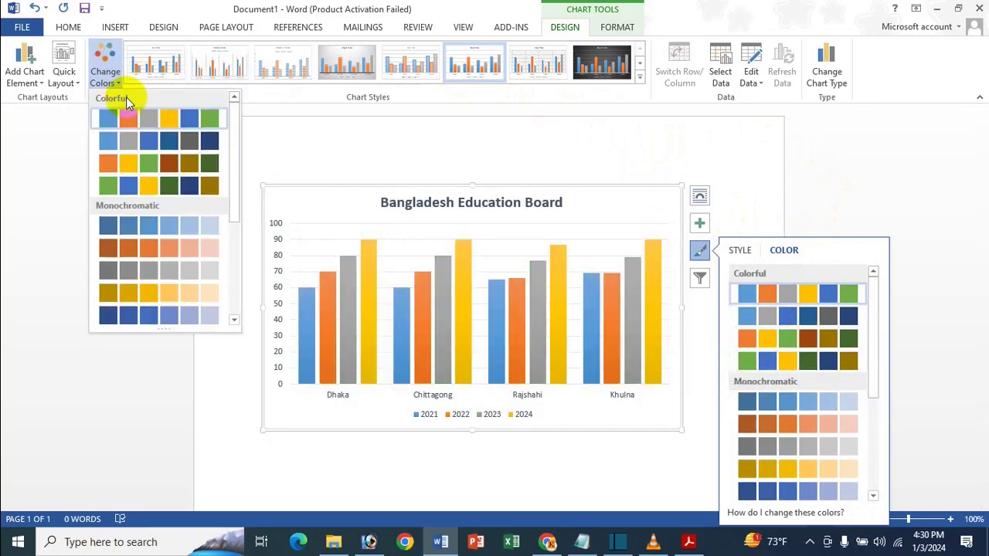
pyautogui.click(144, 297)
# Step: Preview the alternative chart styles and quick layouts on the chart without applying any
pyautogui.click(639, 79)
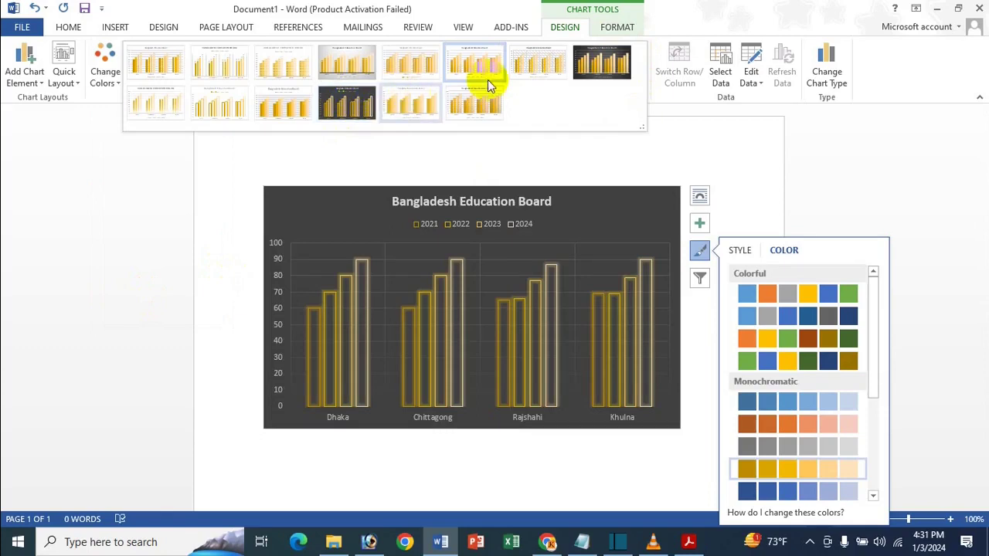
pyautogui.click(748, 250)
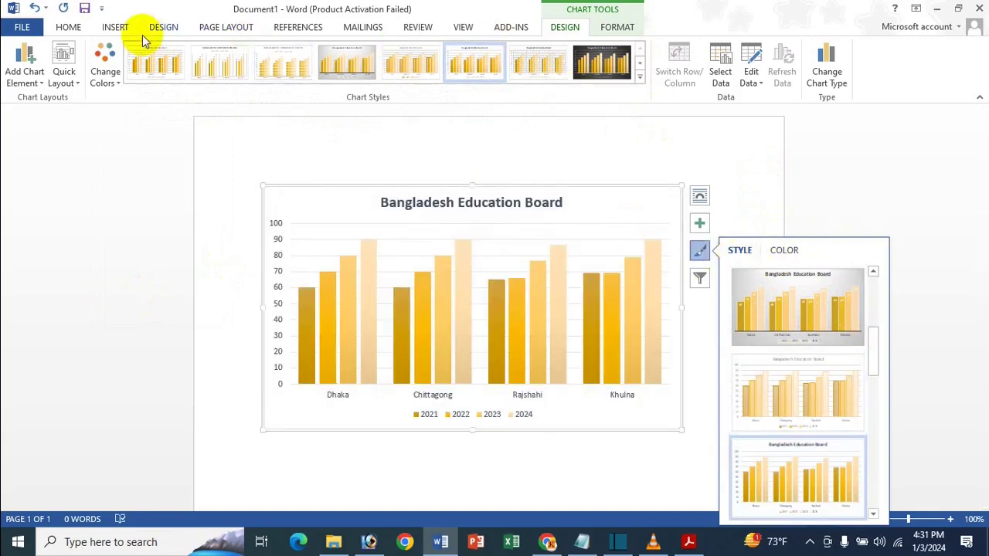
pyautogui.click(64, 73)
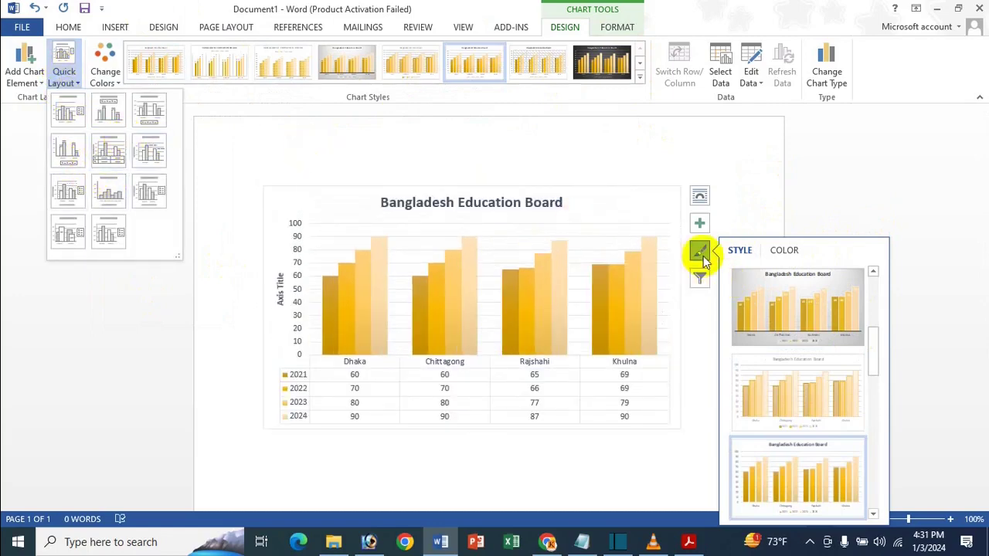
pyautogui.click(707, 281)
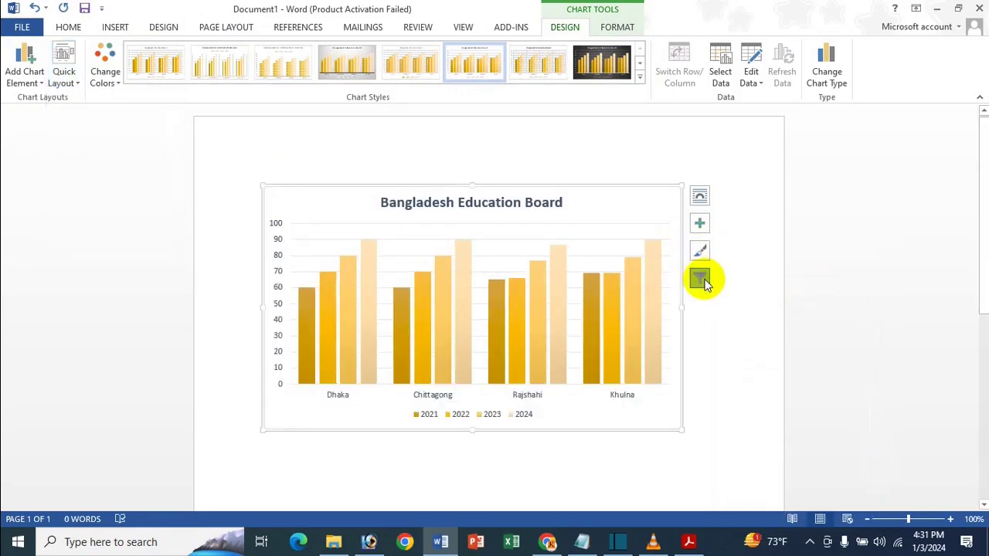
pyautogui.click(704, 281)
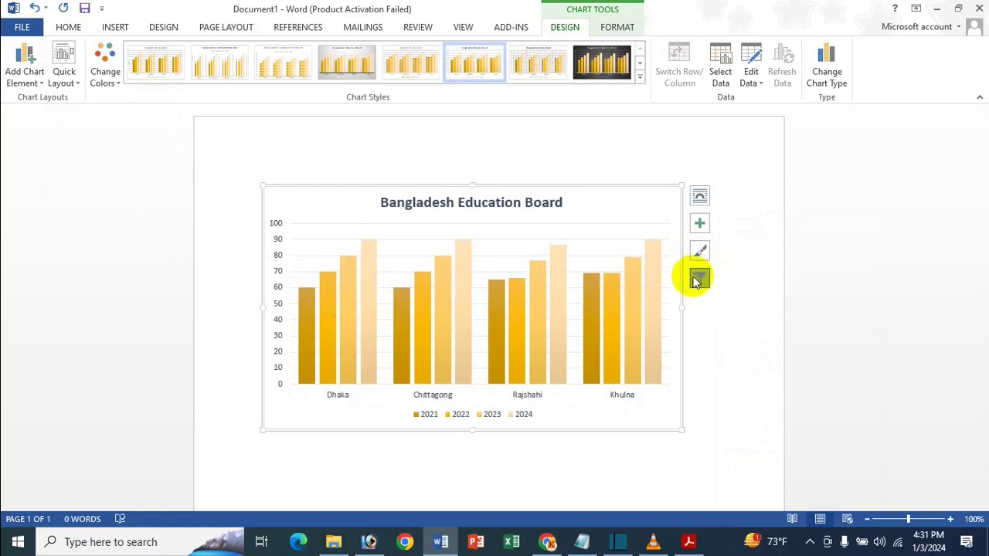
# Step: Filter the chart to only the 2023 and 2024 series and the Dhaka and Chittagong categories
pyautogui.click(699, 279)
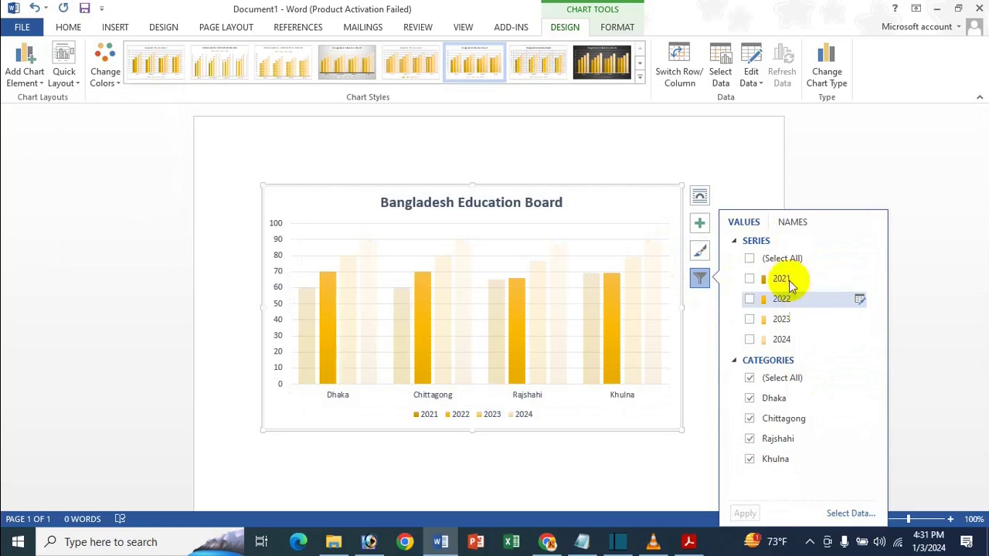
pyautogui.click(749, 319)
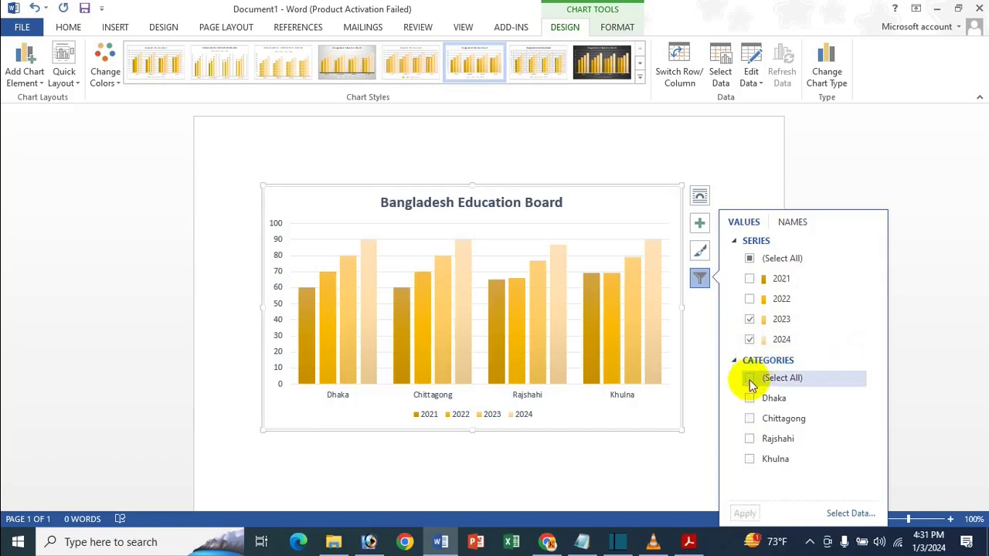
pyautogui.click(749, 419)
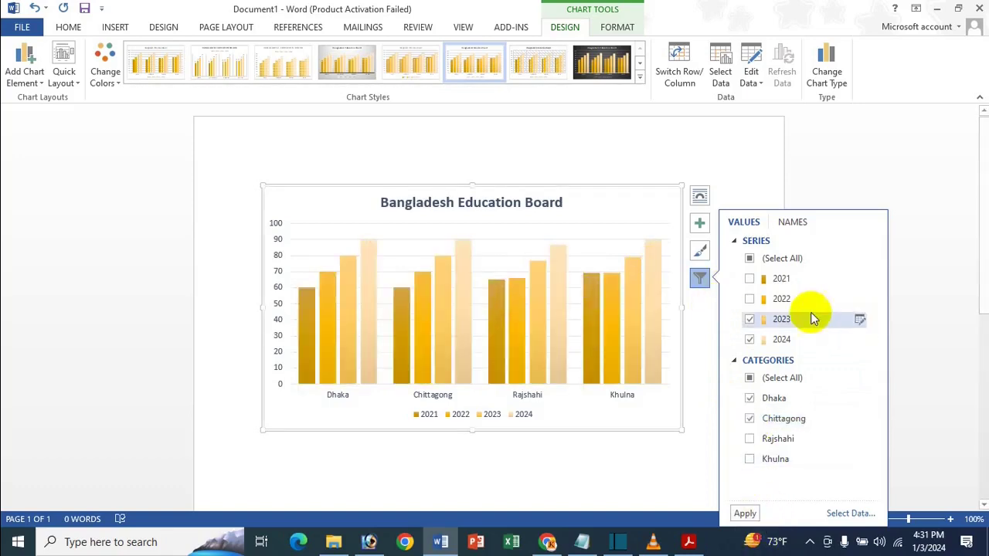
pyautogui.click(744, 514)
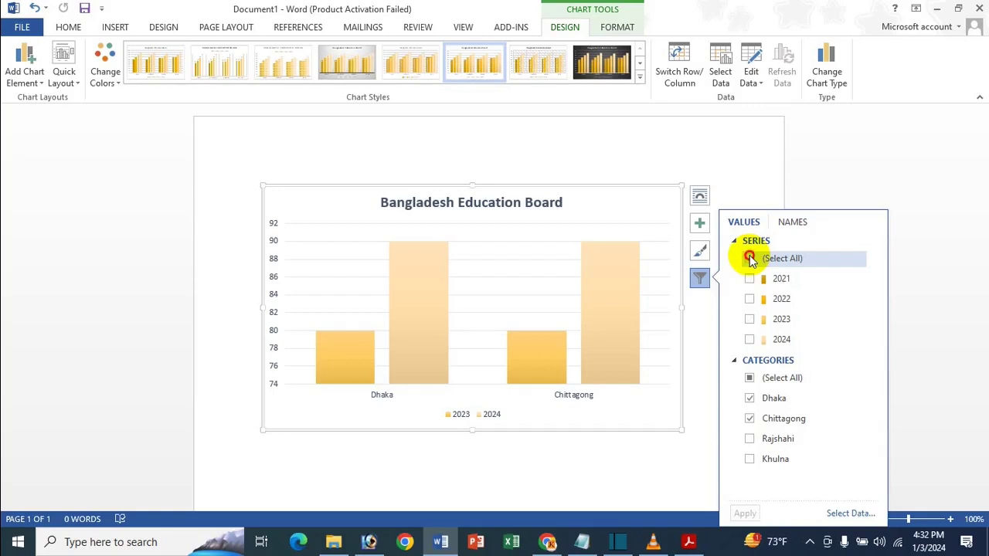
# Step: Restore all series and all categories in the chart filter and apply it
pyautogui.click(745, 514)
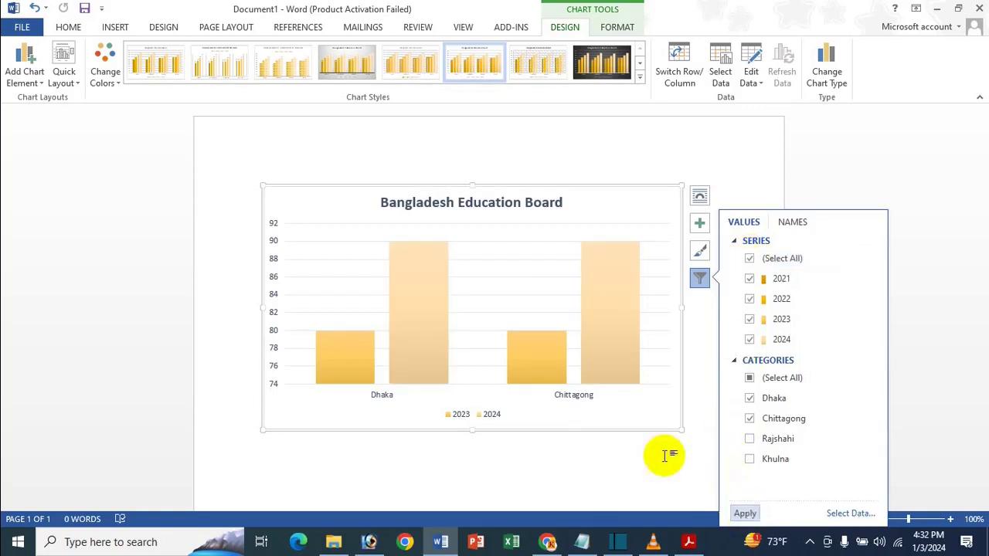
pyautogui.click(748, 378)
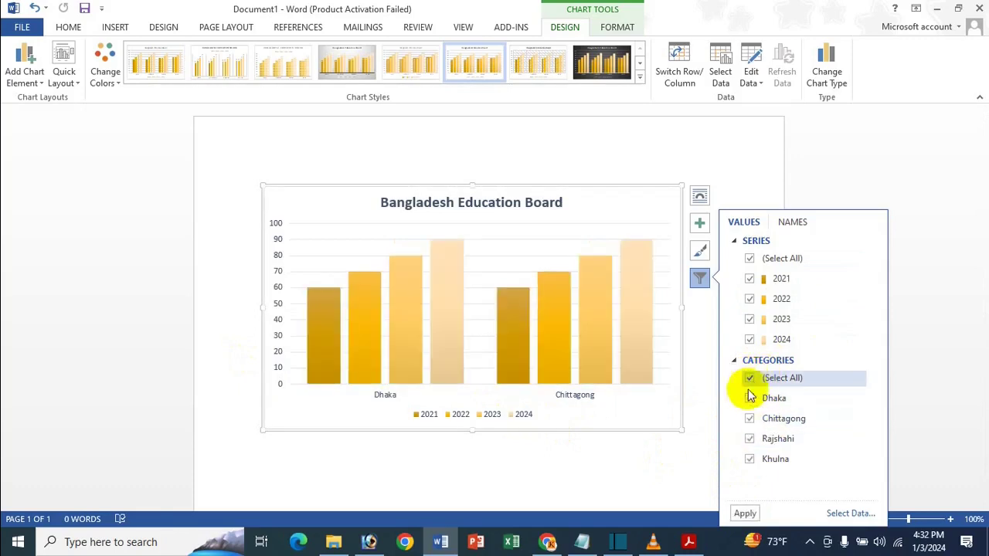
pyautogui.click(745, 515)
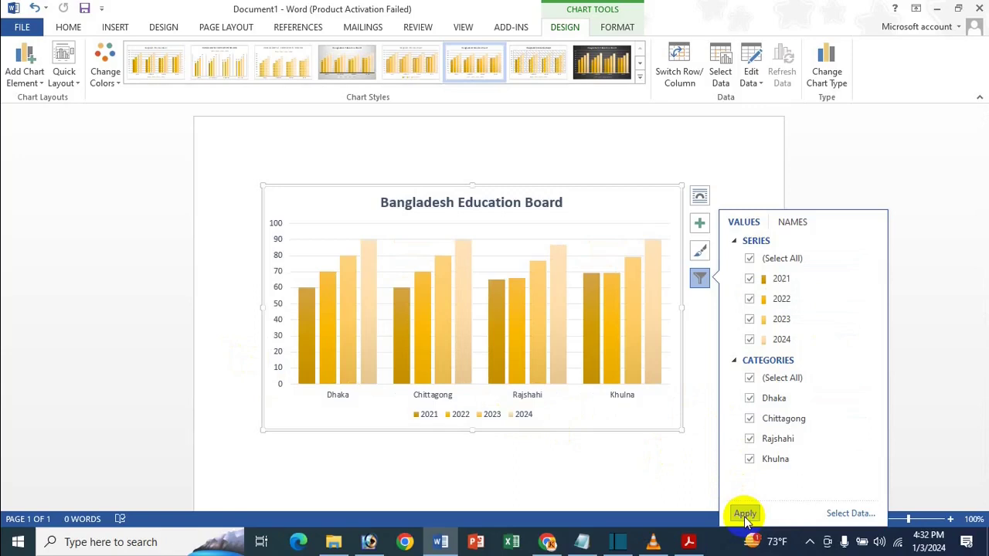
# Step: Examine the chart's data source range, legend series and category labels with its data sheet, and close them unchanged
pyautogui.click(850, 514)
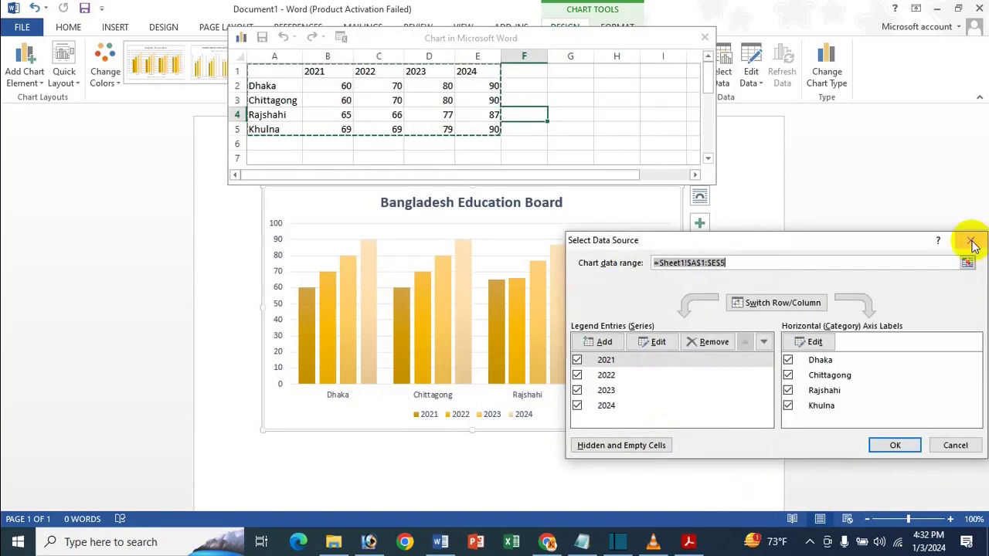
pyautogui.click(970, 243)
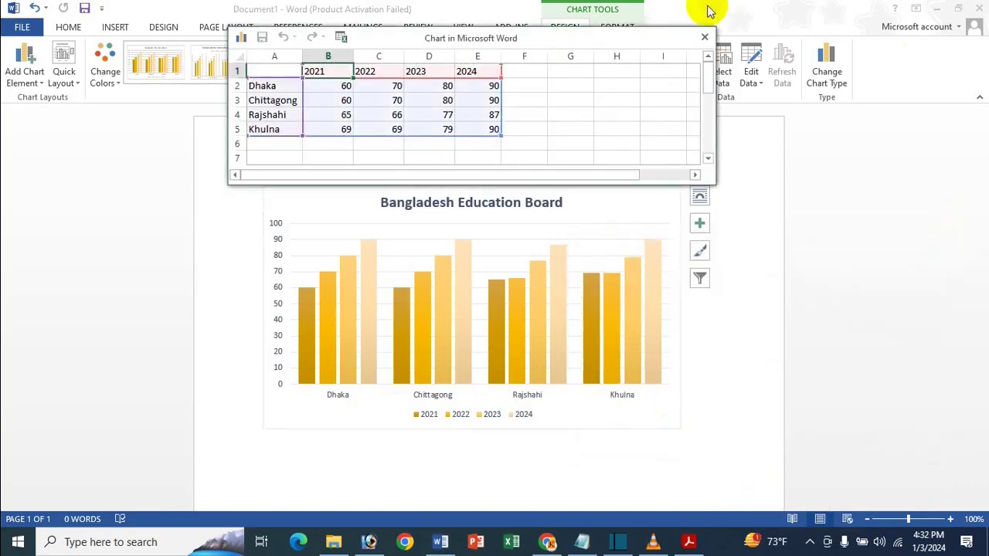
pyautogui.click(704, 38)
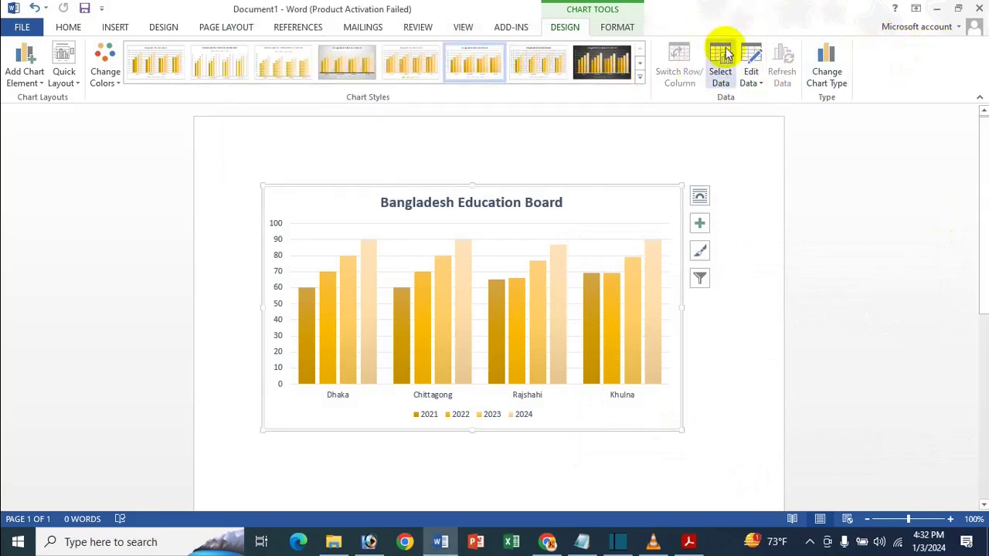
pyautogui.click(726, 52)
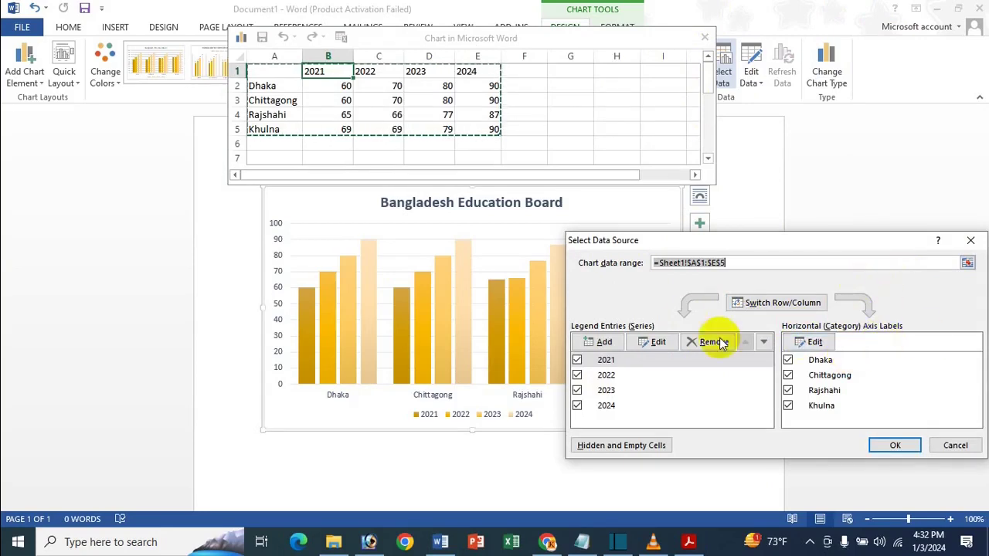
pyautogui.click(968, 242)
pyautogui.click(471, 100)
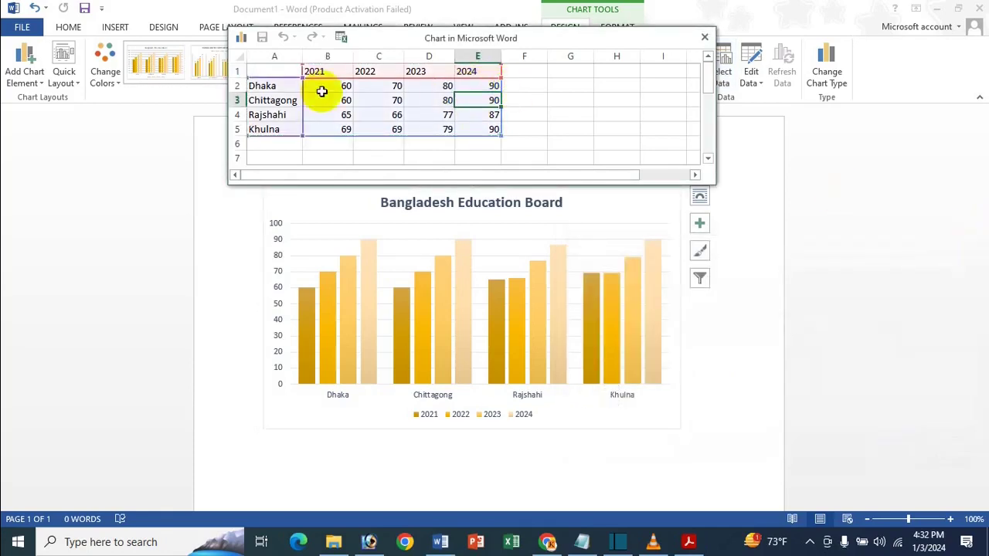
pyautogui.click(703, 37)
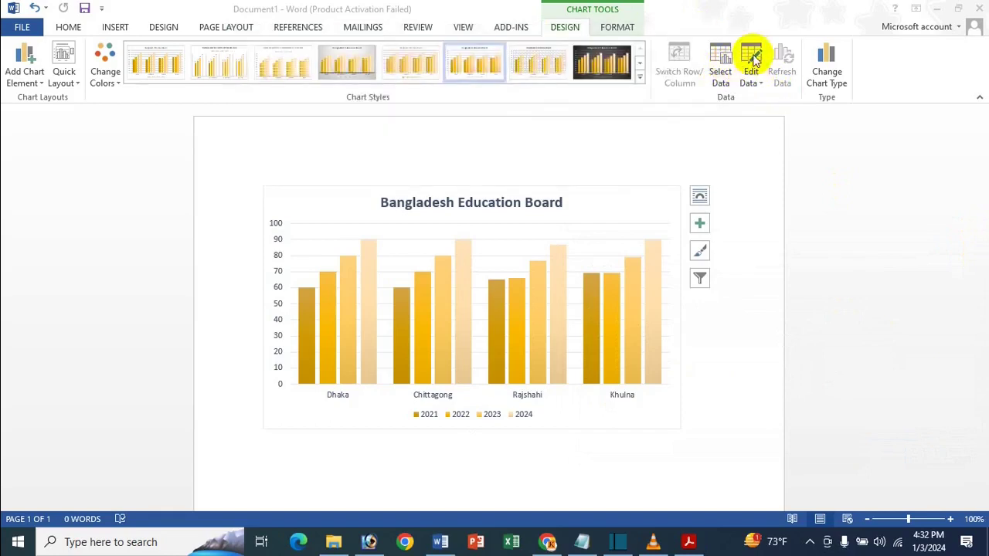
# Step: Open the chart's data sheet for editing, dismiss the activation notice, and set Rajshahi's 2024 value to 90
pyautogui.click(749, 81)
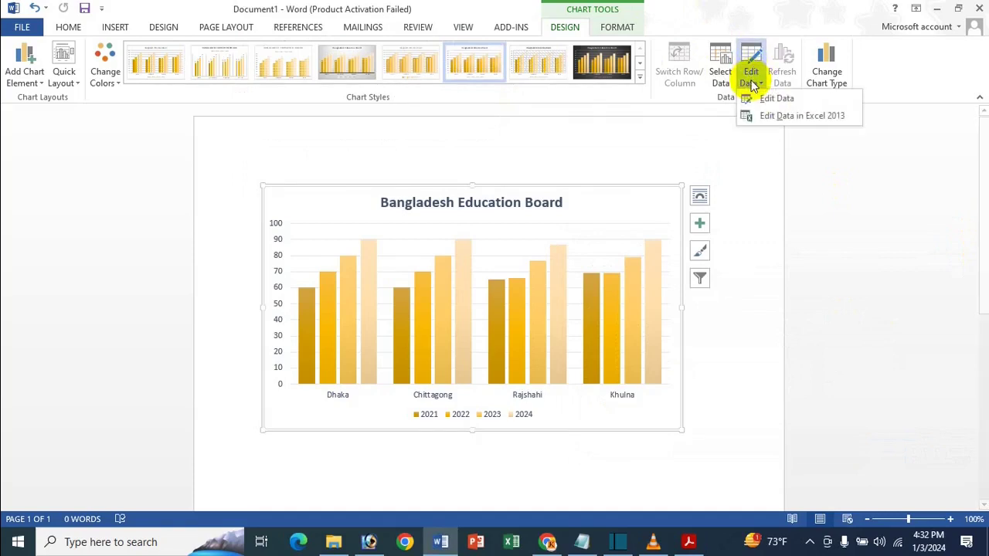
pyautogui.click(772, 99)
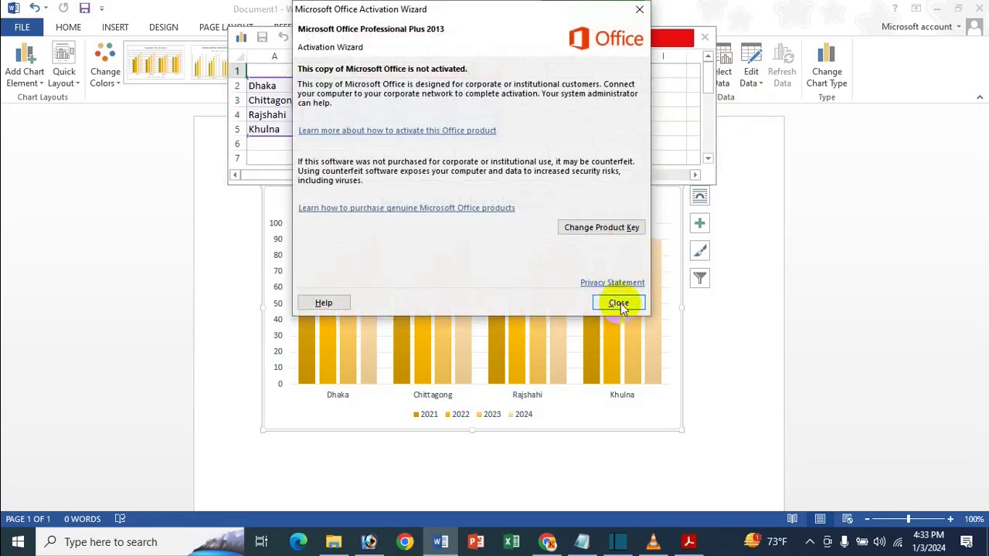
pyautogui.click(620, 301)
pyautogui.click(488, 99)
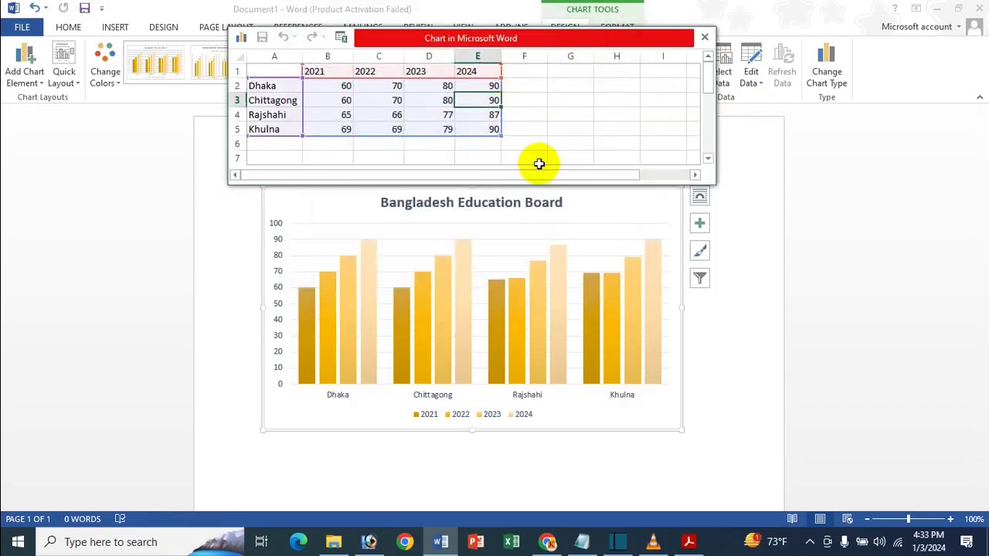
pyautogui.click(488, 115)
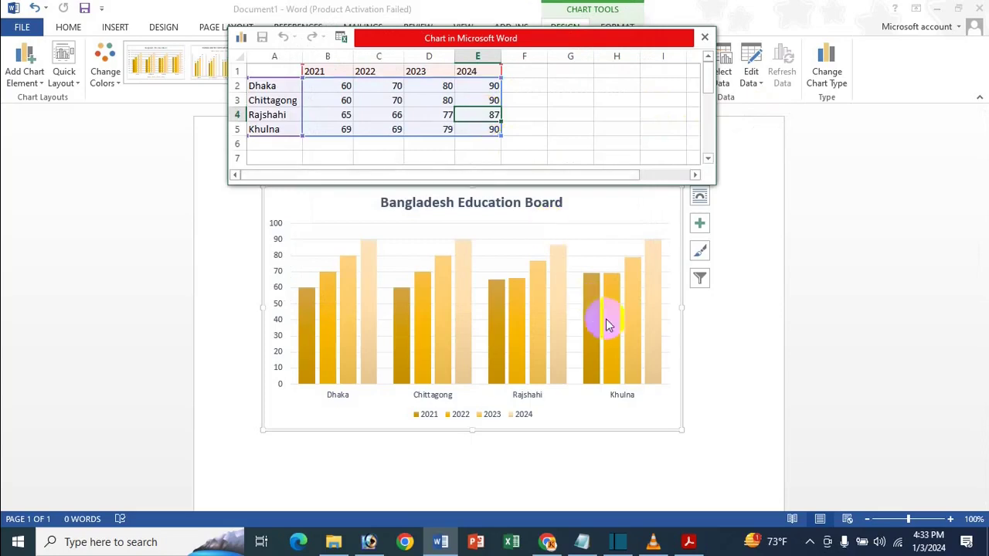
pyautogui.write('90')
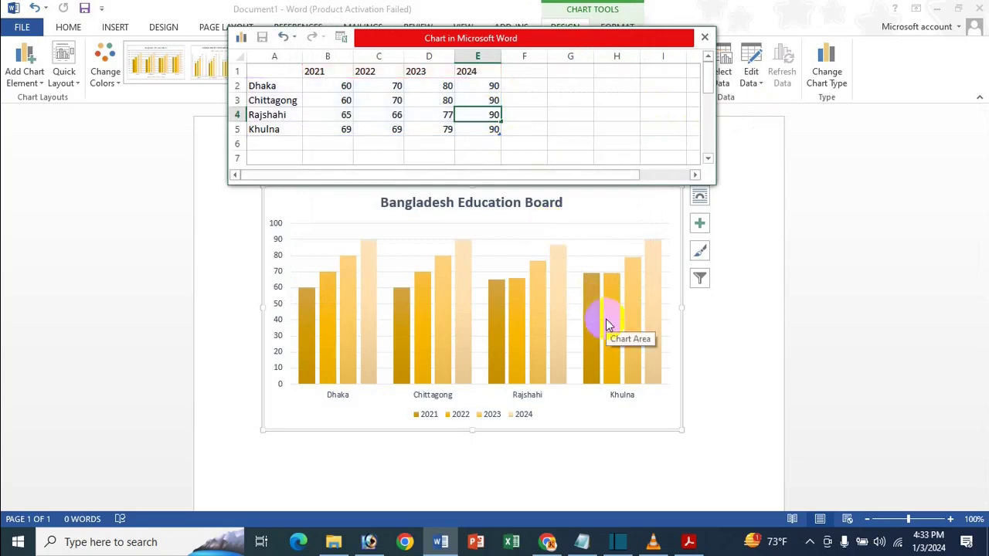
# Step: Set Rajshahi's remaining values to 80 for 2023, 70 for 2022 and 60 for 2021
pyautogui.press('Left')
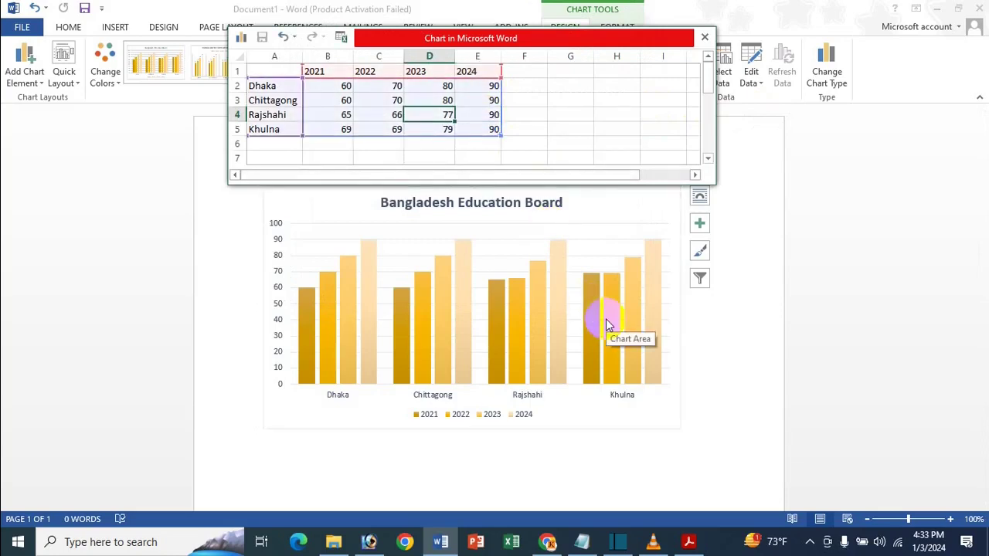
pyautogui.write('80')
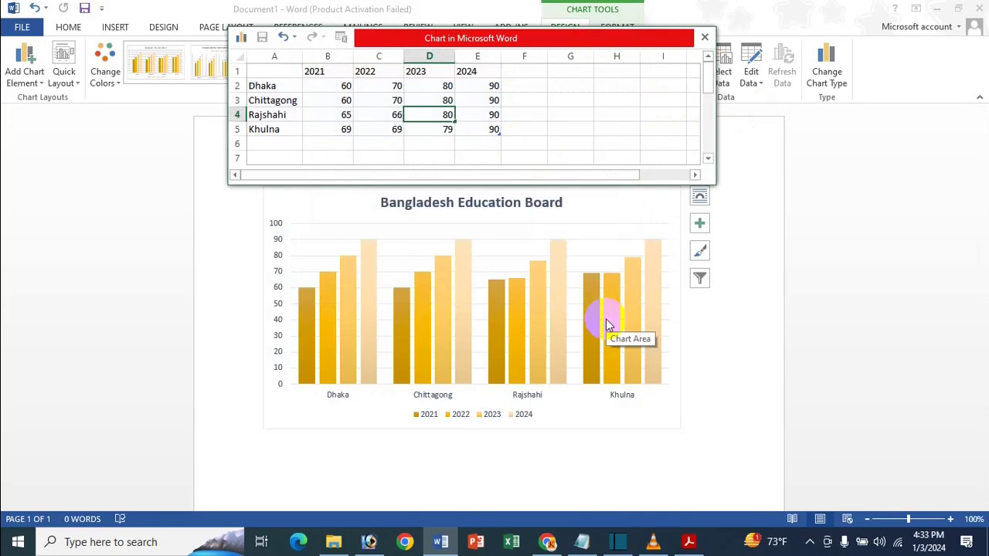
pyautogui.press('Left')
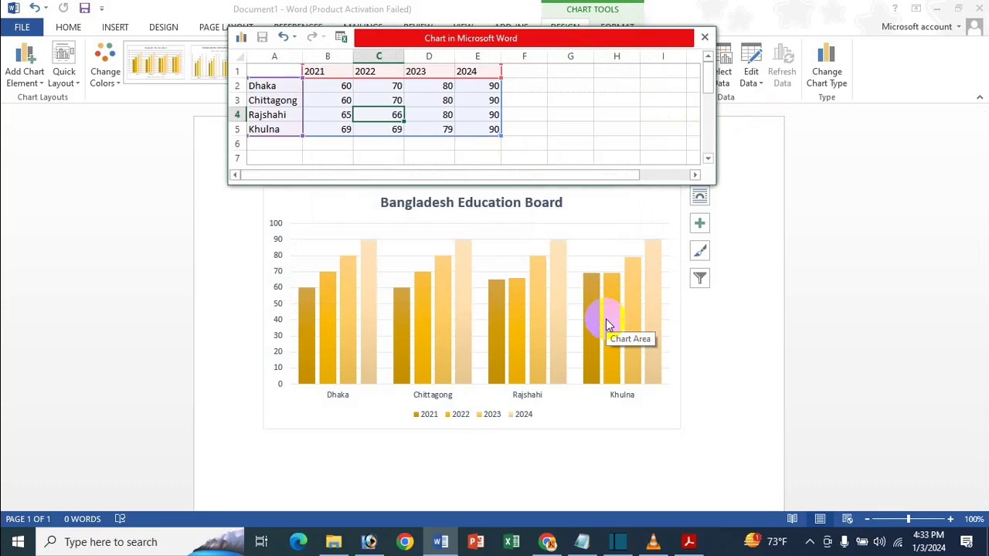
pyautogui.write('7')
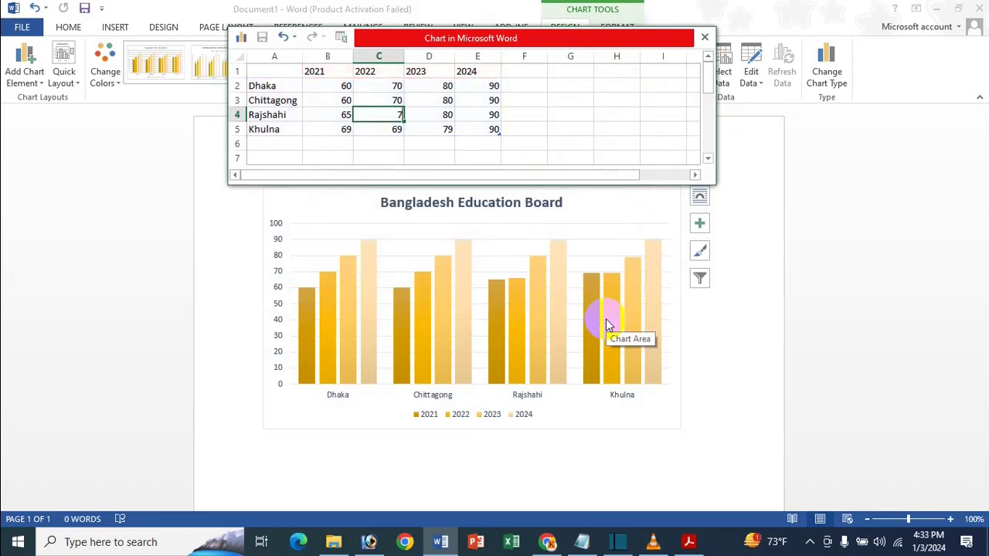
pyautogui.write('0')
pyautogui.press('Left')
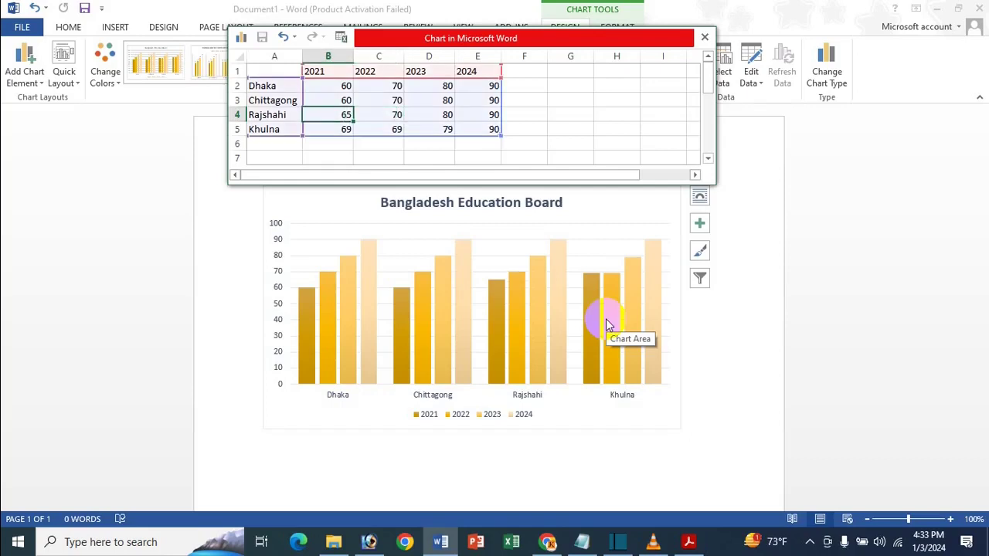
pyautogui.write('6')
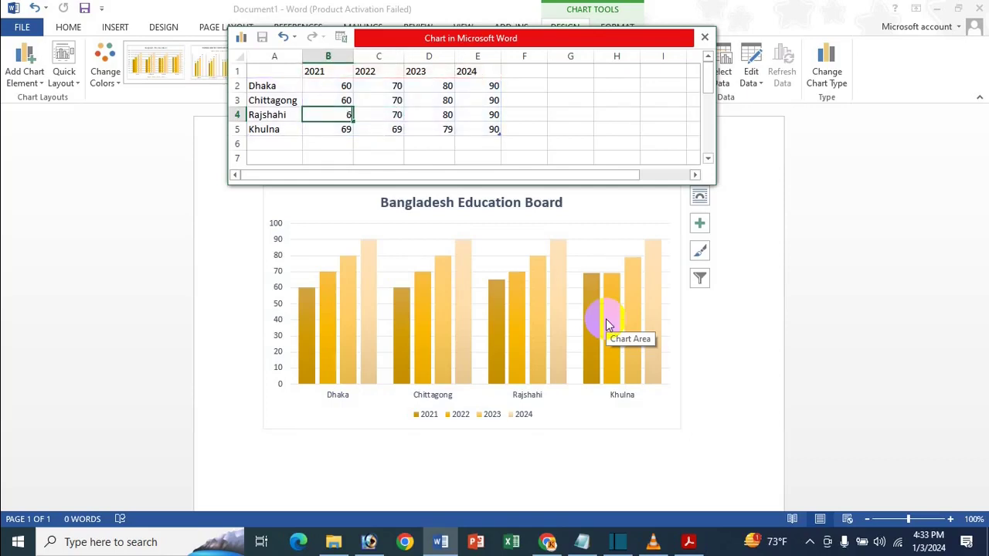
pyautogui.write('0')
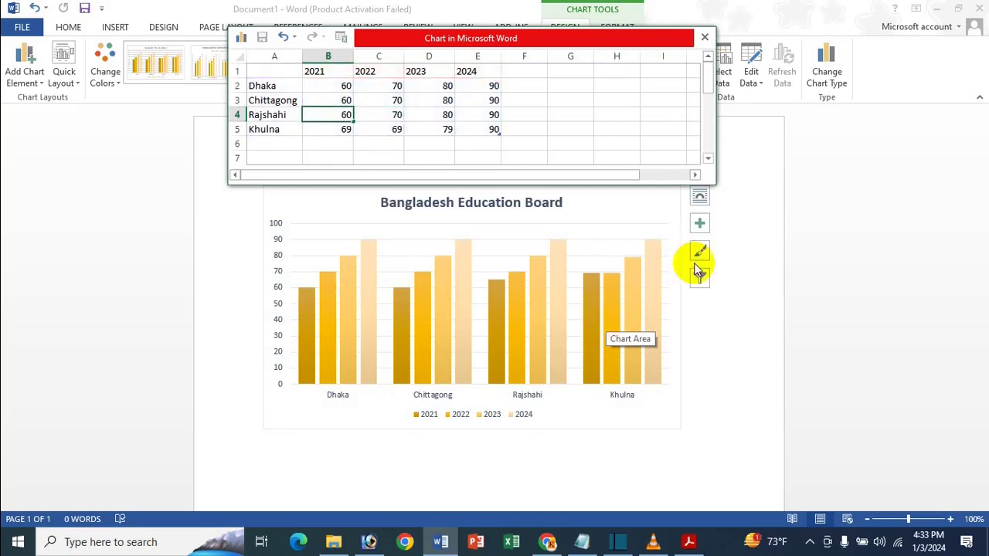
# Step: Set Khulna's 2021 value to 60 in the chart's data sheet and close the sheet
pyautogui.click(512, 133)
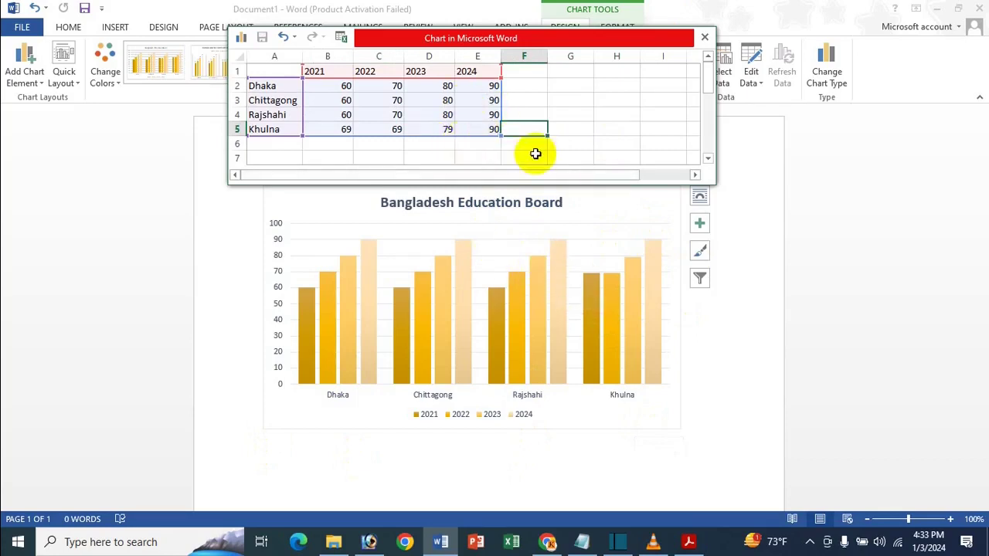
pyautogui.click(358, 129)
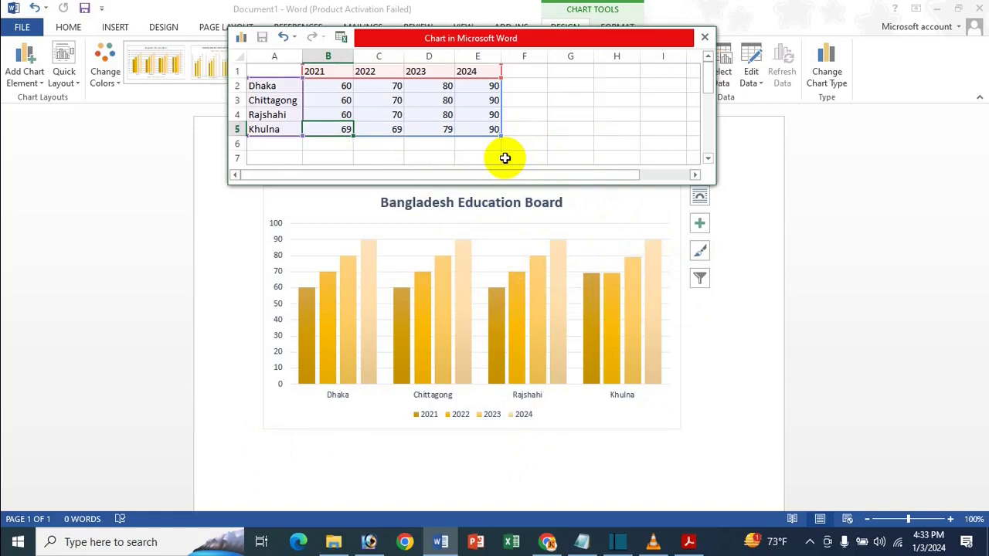
pyautogui.write('6')
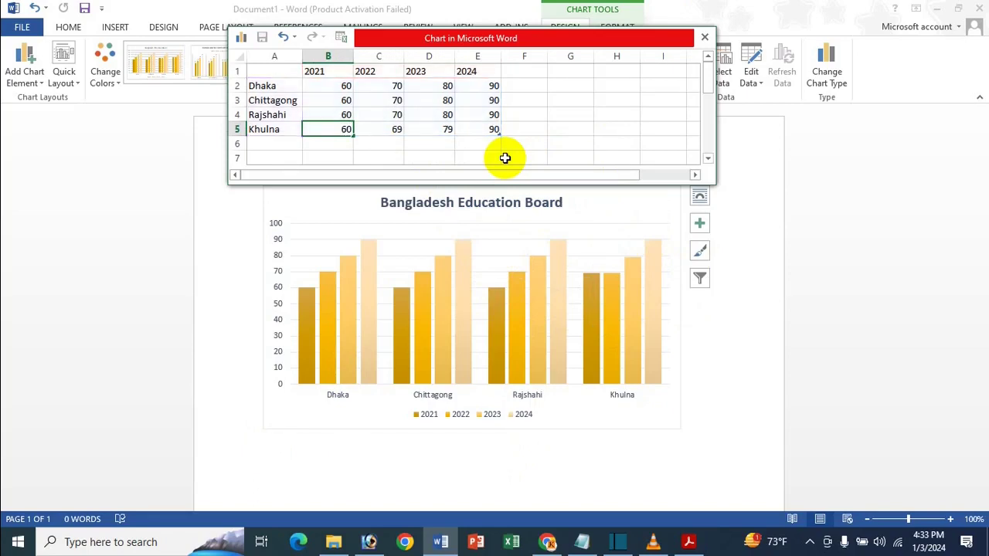
pyautogui.click(579, 108)
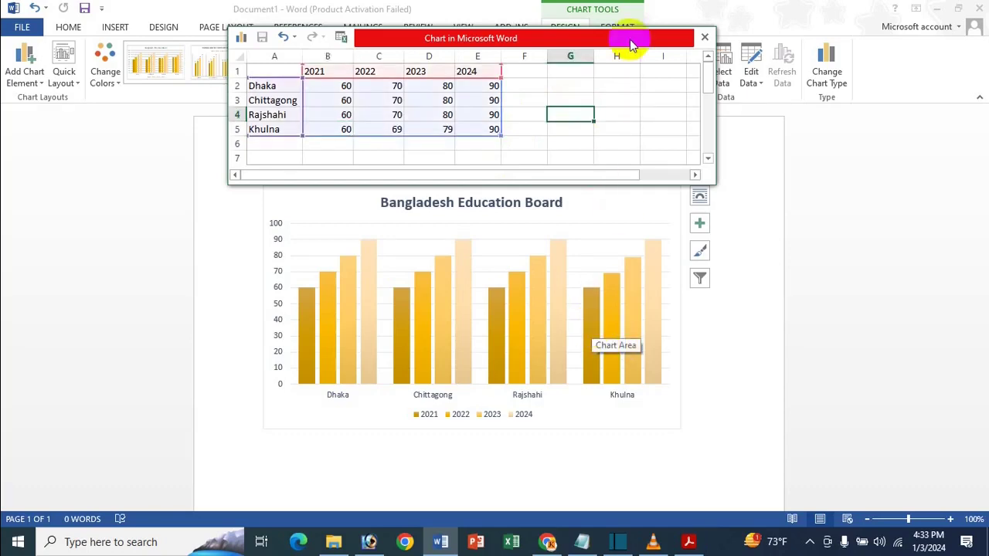
pyautogui.click(704, 37)
# Step: Open the chart's data in Excel 2013, examine the yearly city values, and close the workbook without editing it
pyautogui.click(760, 85)
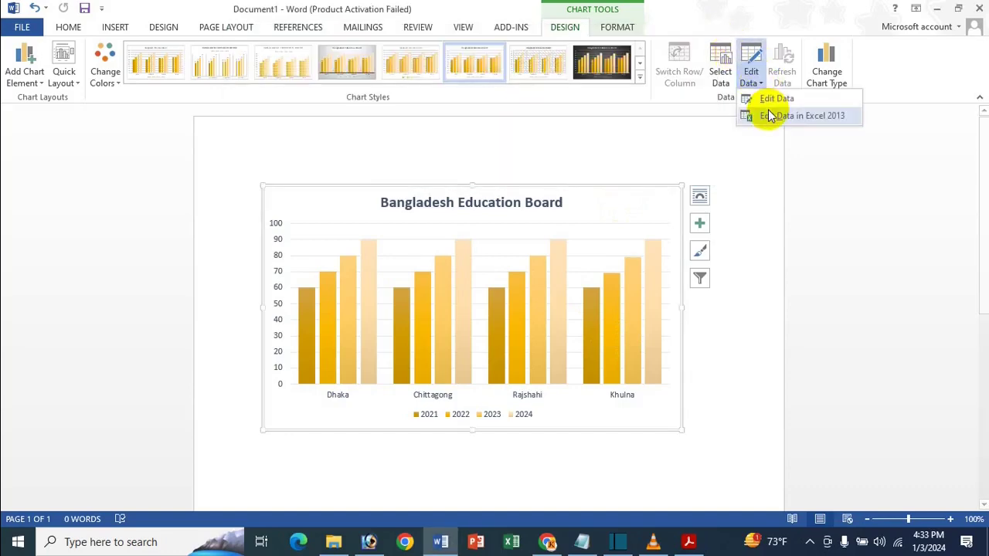
pyautogui.click(769, 121)
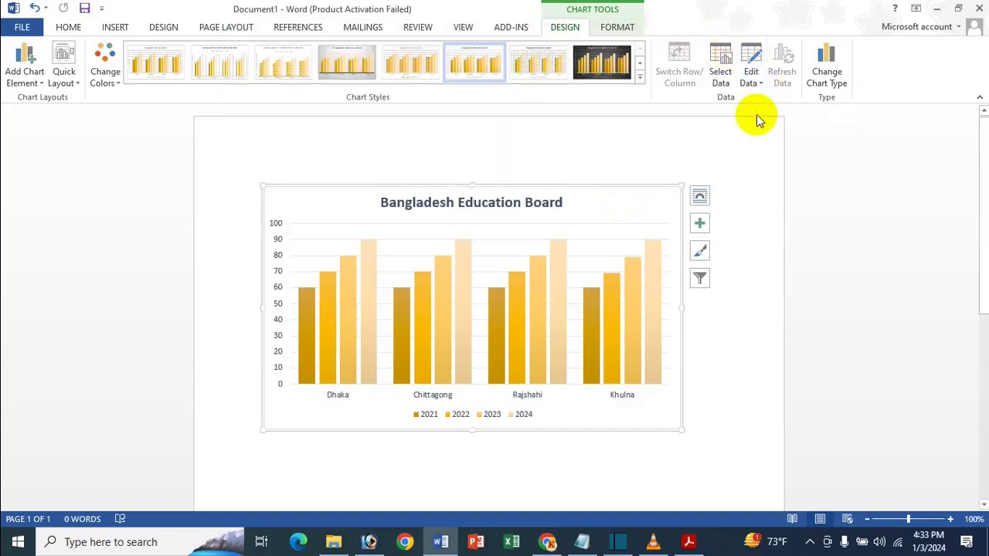
pyautogui.click(753, 81)
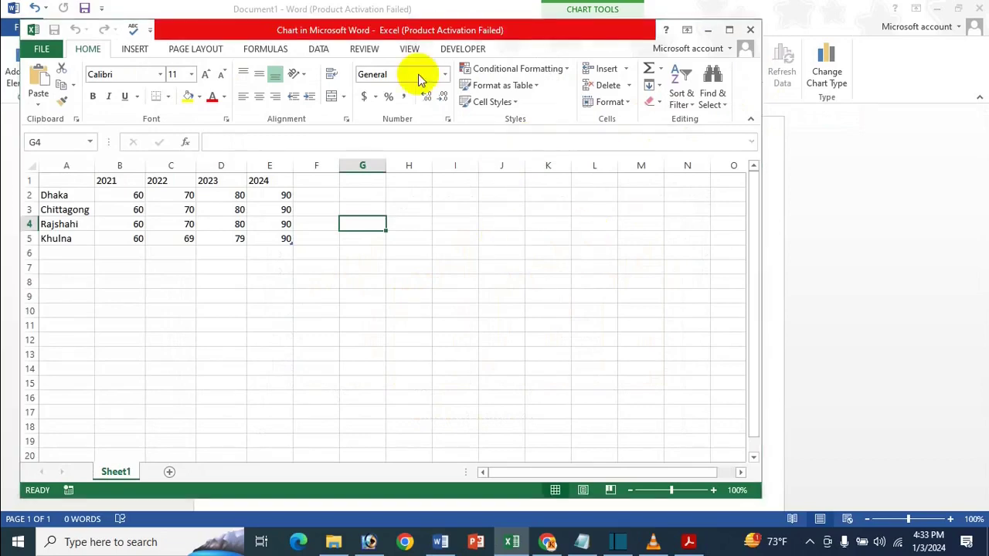
pyautogui.click(557, 112)
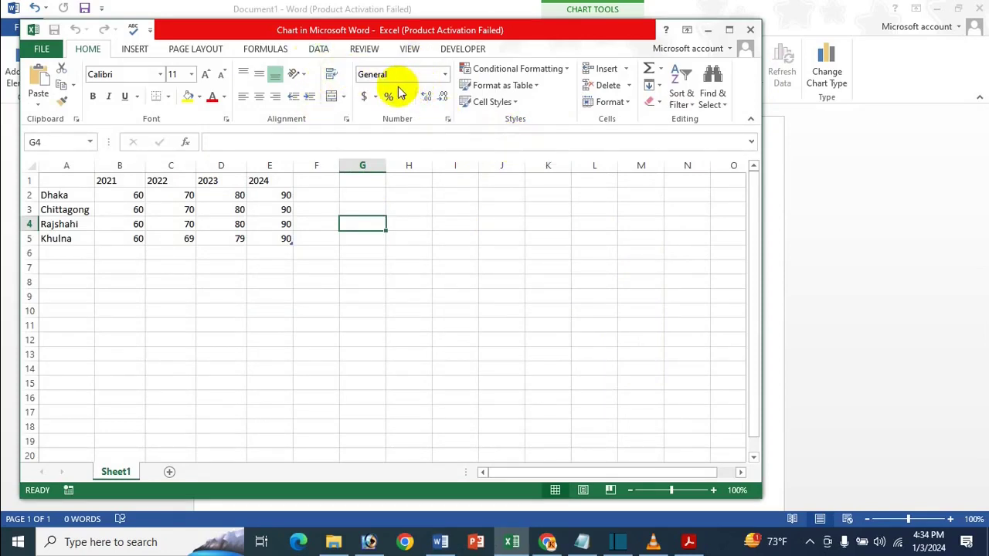
pyautogui.click(287, 205)
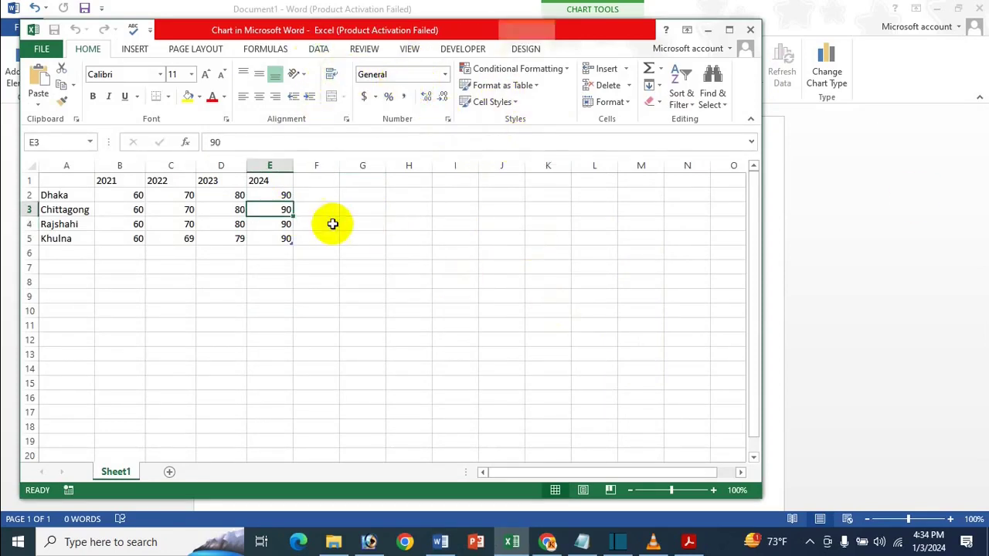
pyautogui.click(752, 29)
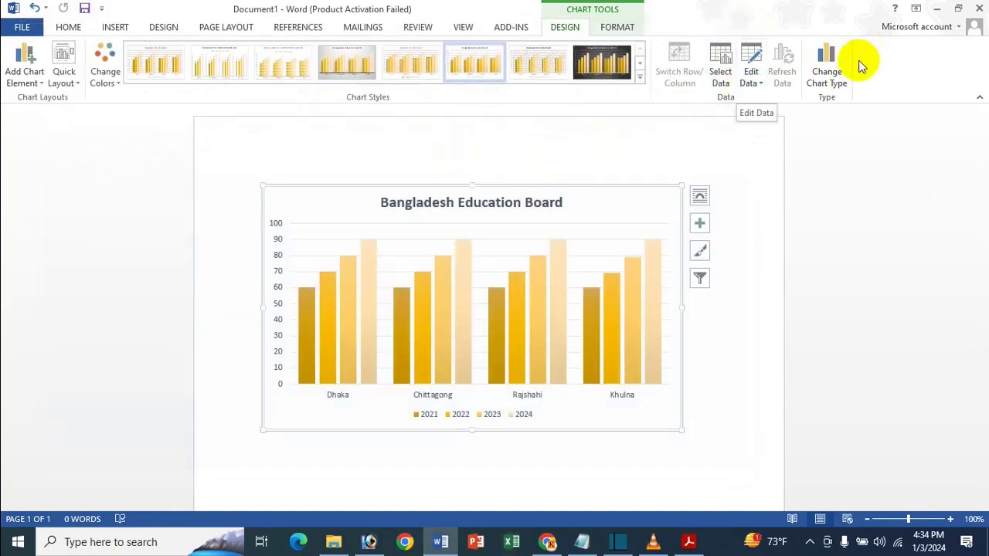
# Step: Change the chart type to 3-D 100% Stacked Column
pyautogui.click(828, 74)
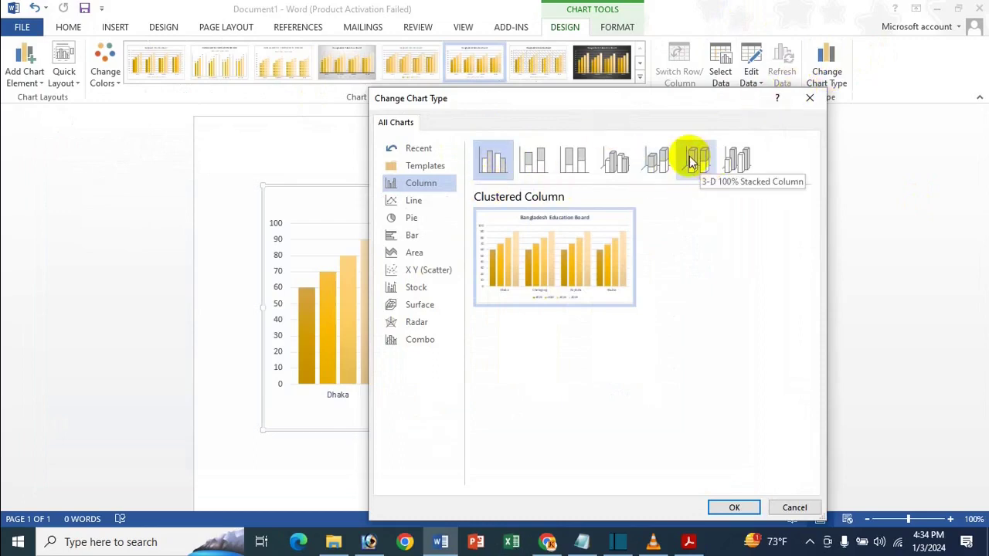
pyautogui.click(616, 160)
pyautogui.click(699, 162)
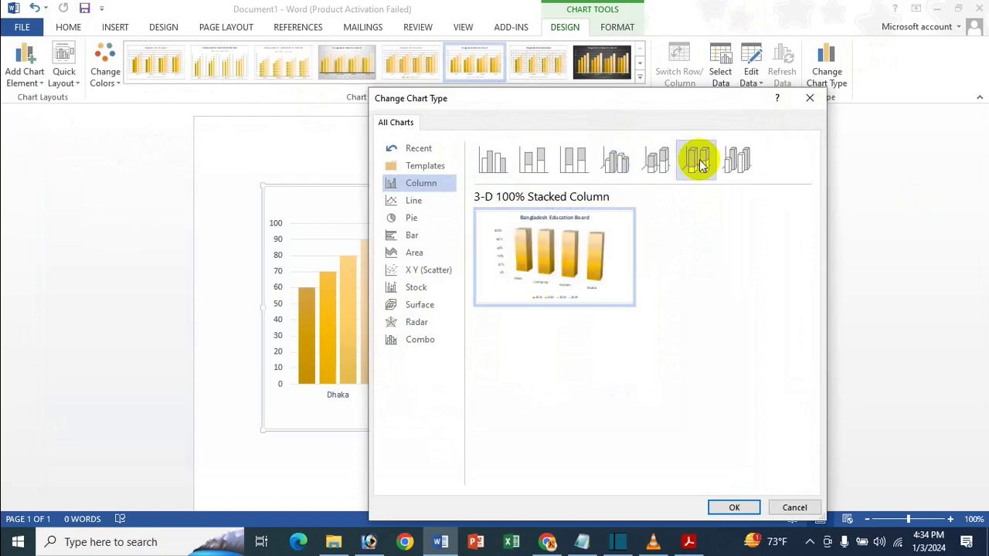
pyautogui.click(735, 507)
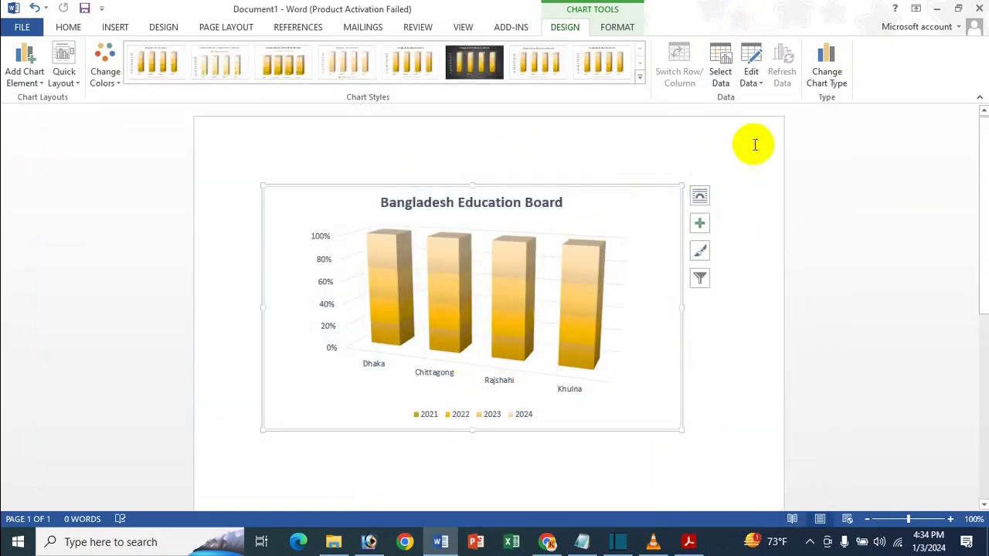
pyautogui.click(639, 77)
pyautogui.click(536, 61)
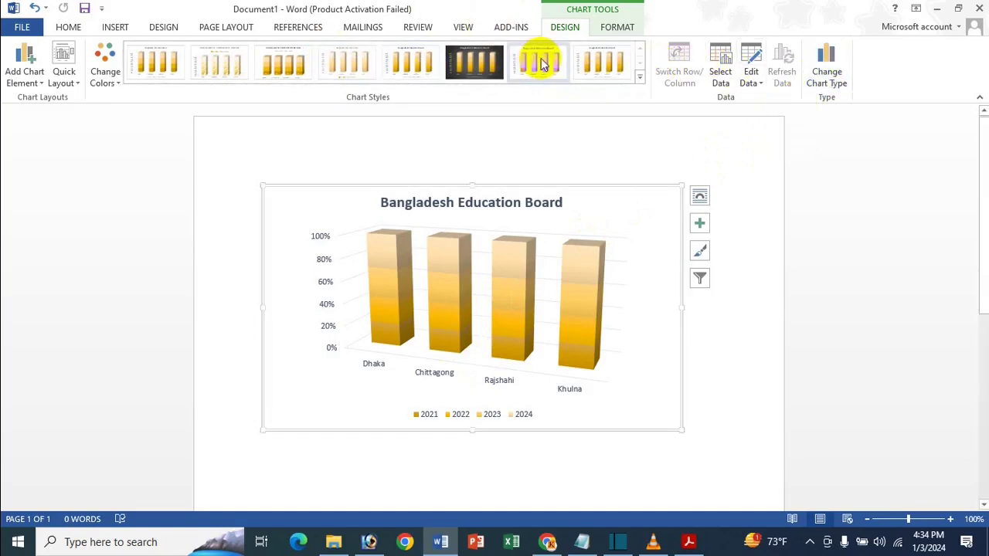
pyautogui.click(637, 80)
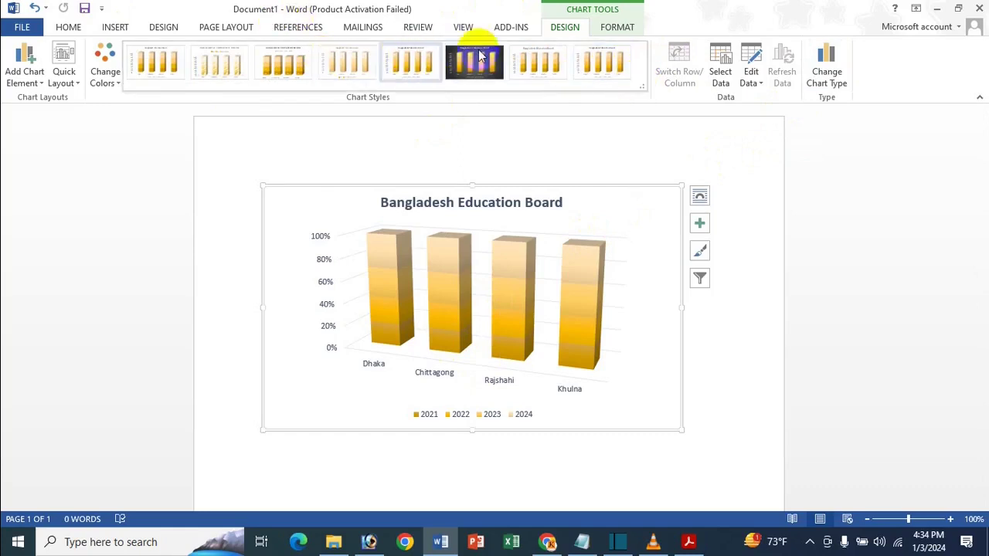
pyautogui.click(428, 6)
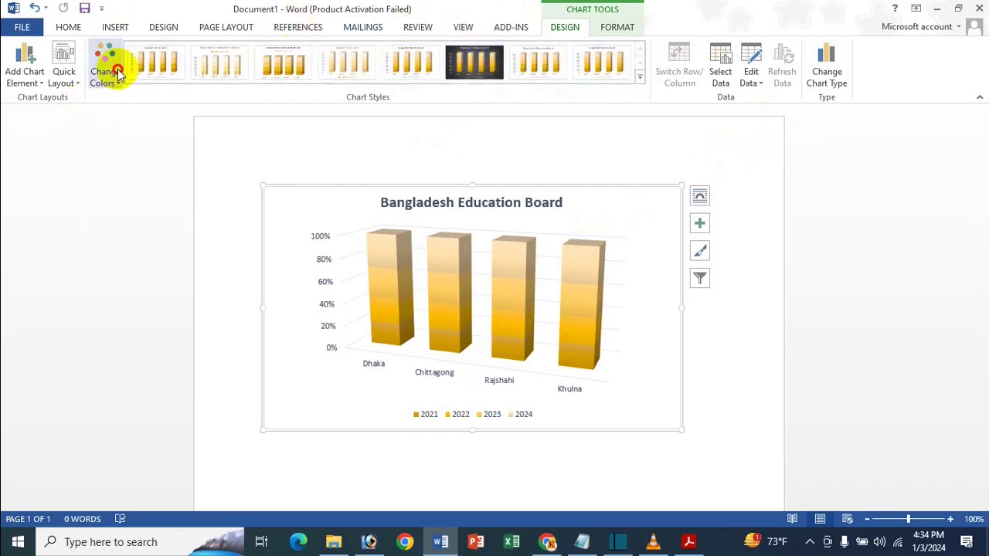
pyautogui.click(106, 71)
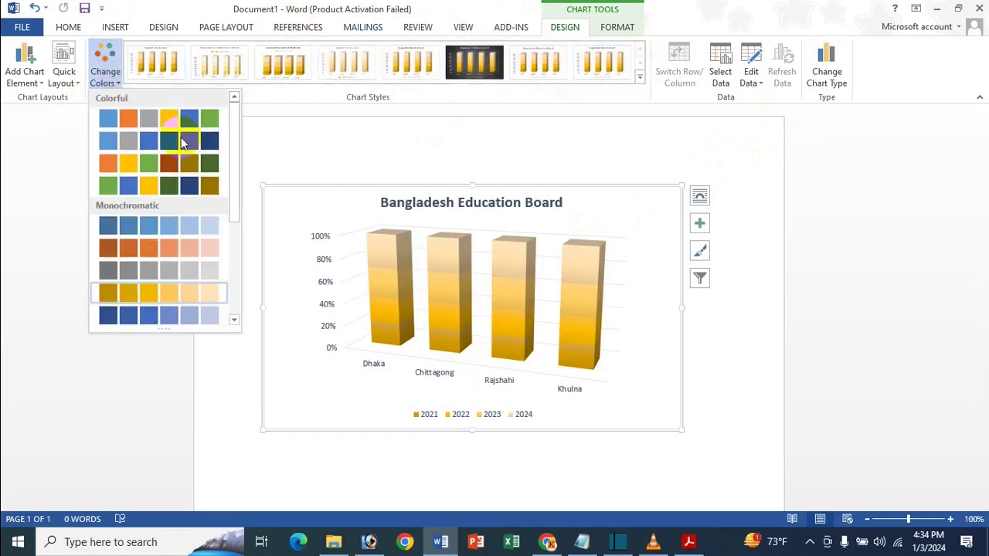
pyautogui.click(446, 13)
# Step: Change the chart type to 3-D Column and bring up the full gallery of chart styles
pyautogui.click(842, 77)
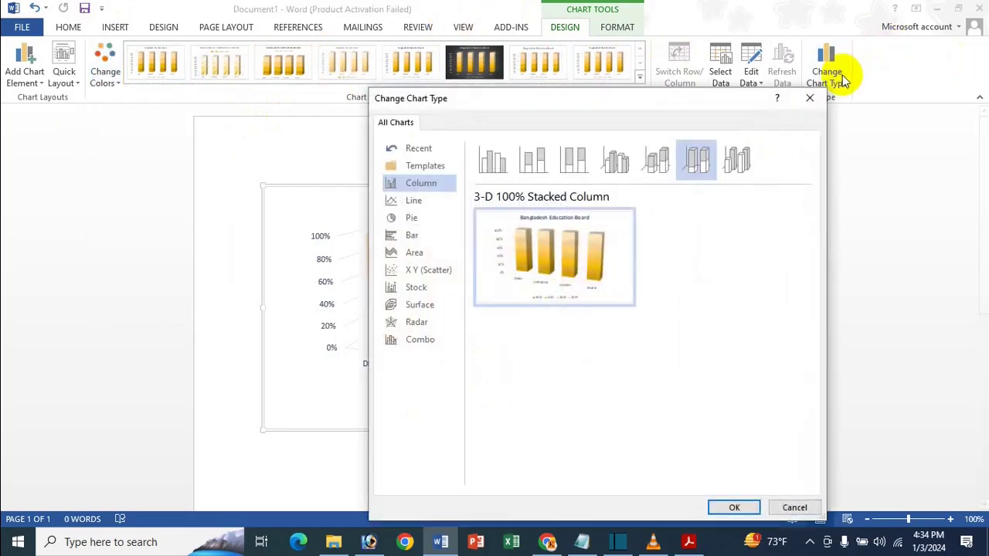
pyautogui.click(739, 169)
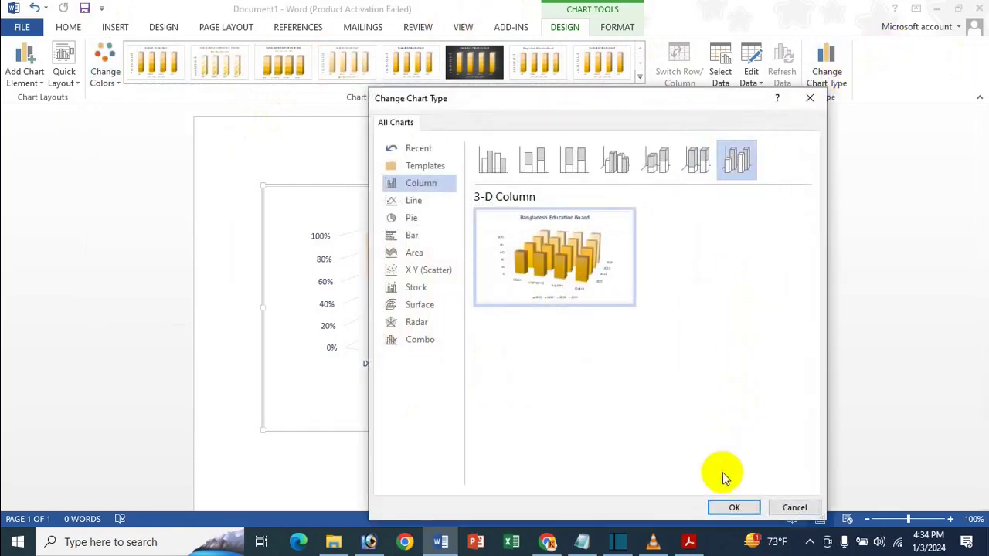
pyautogui.click(732, 507)
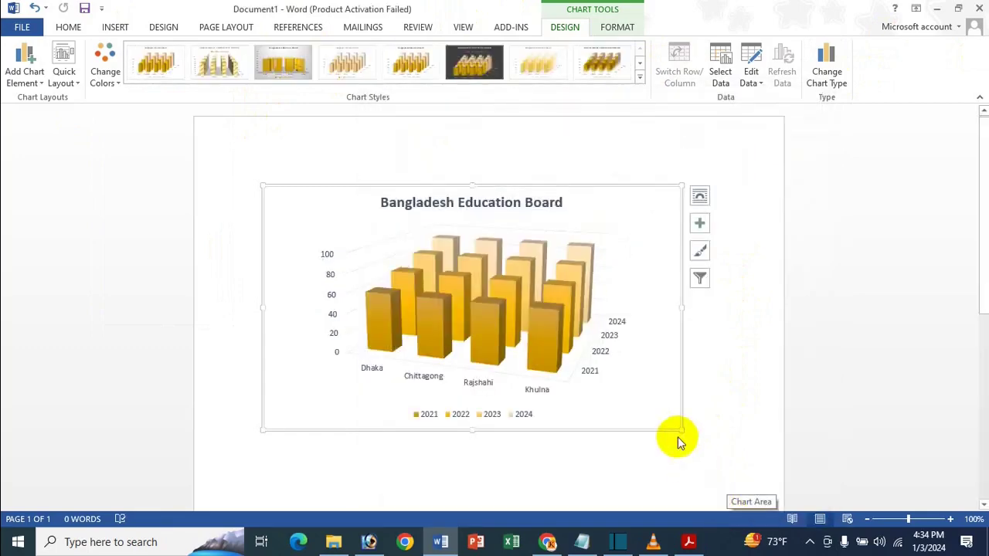
pyautogui.click(641, 79)
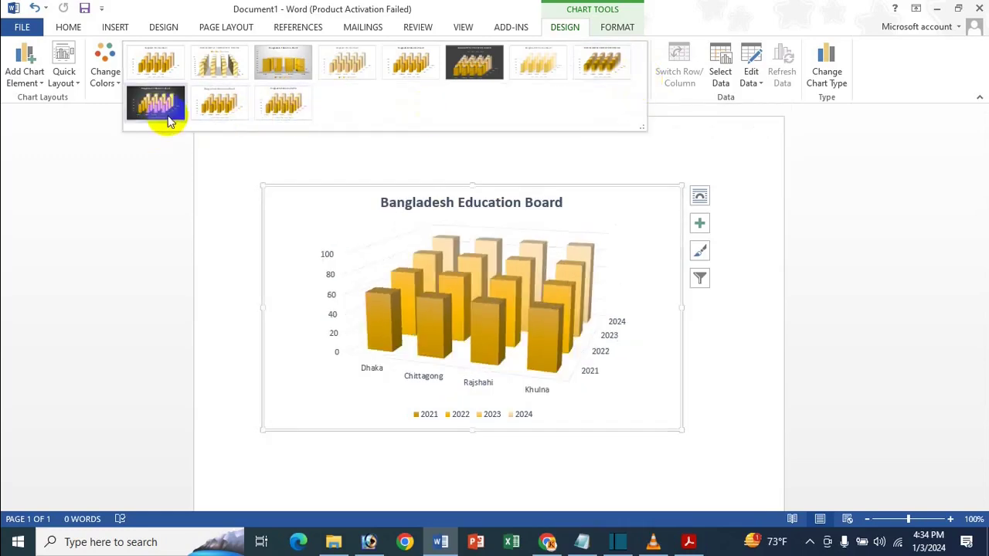
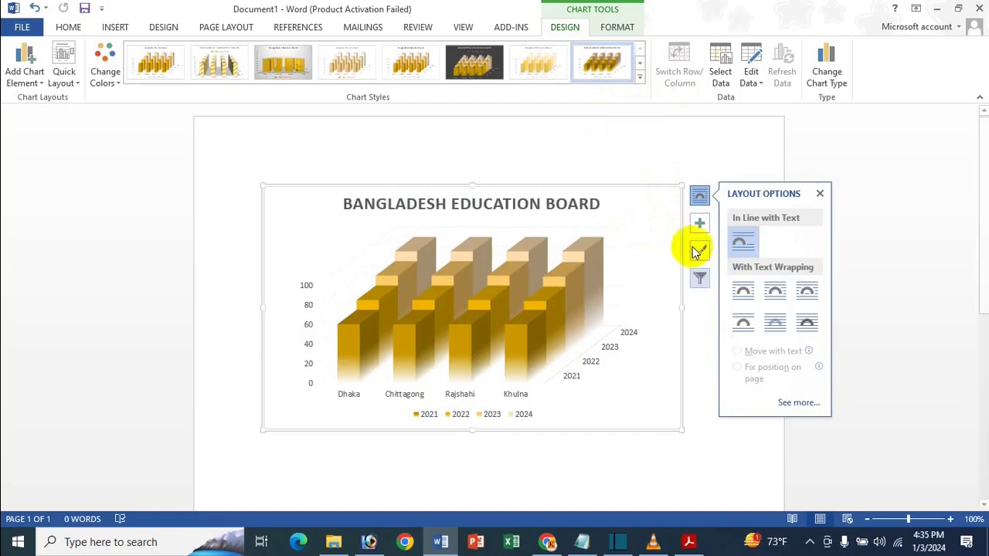
# Step: Hide the chart's depth axis through the chart elements and show it again
pyautogui.click(706, 226)
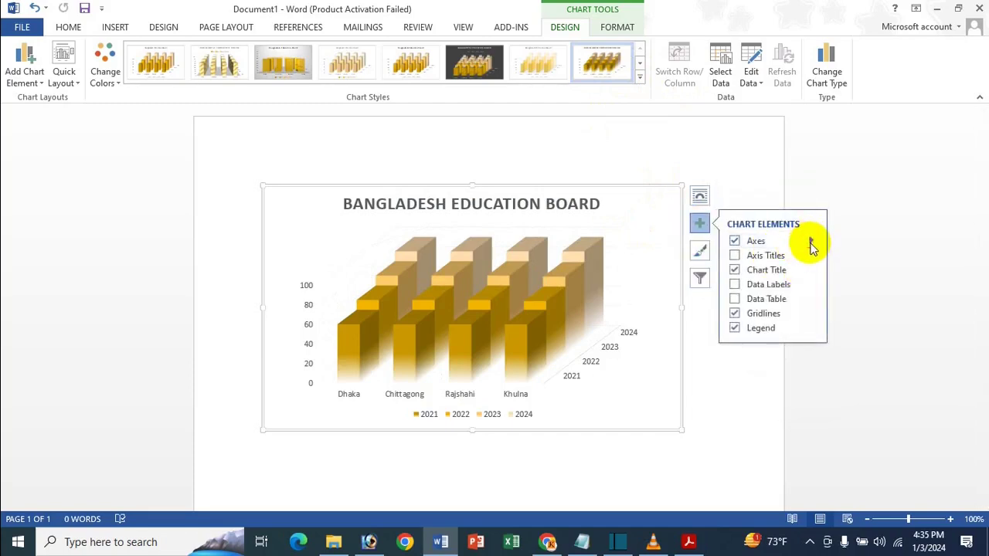
pyautogui.click(810, 241)
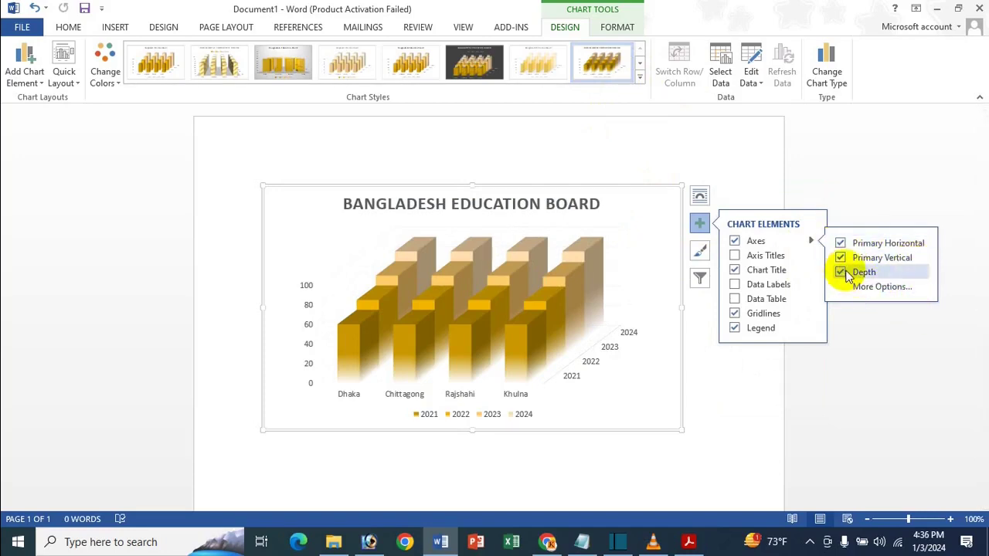
pyautogui.click(840, 273)
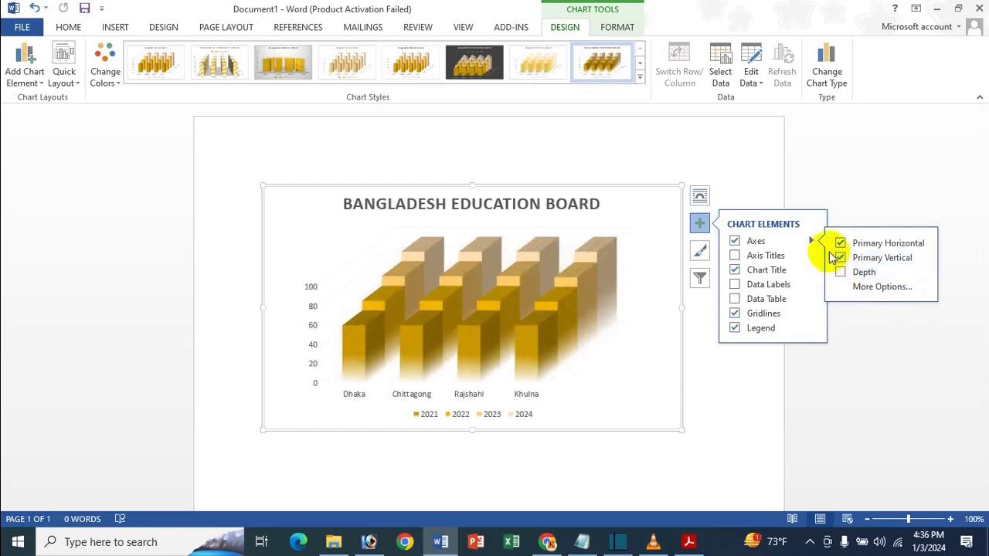
pyautogui.click(840, 273)
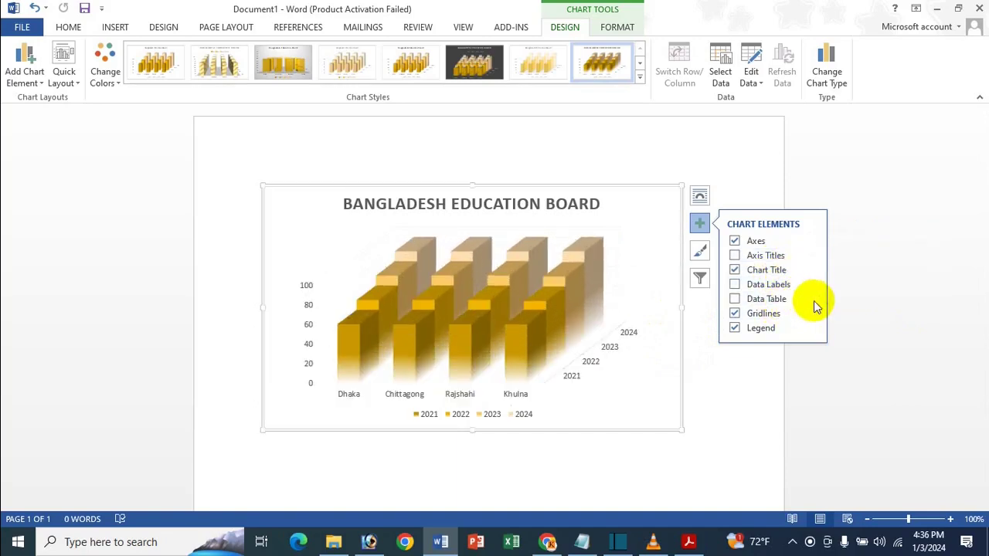
pyautogui.click(813, 301)
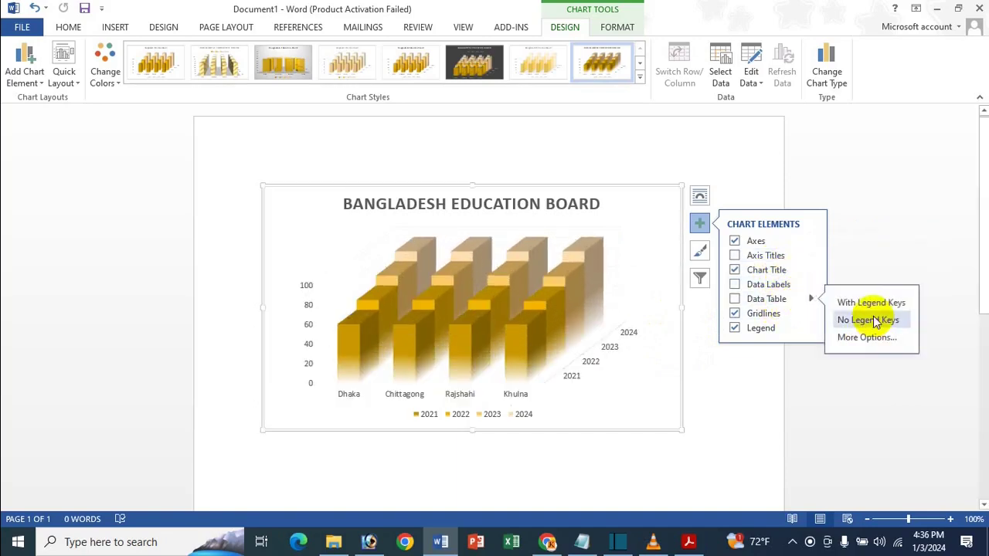
pyautogui.click(811, 312)
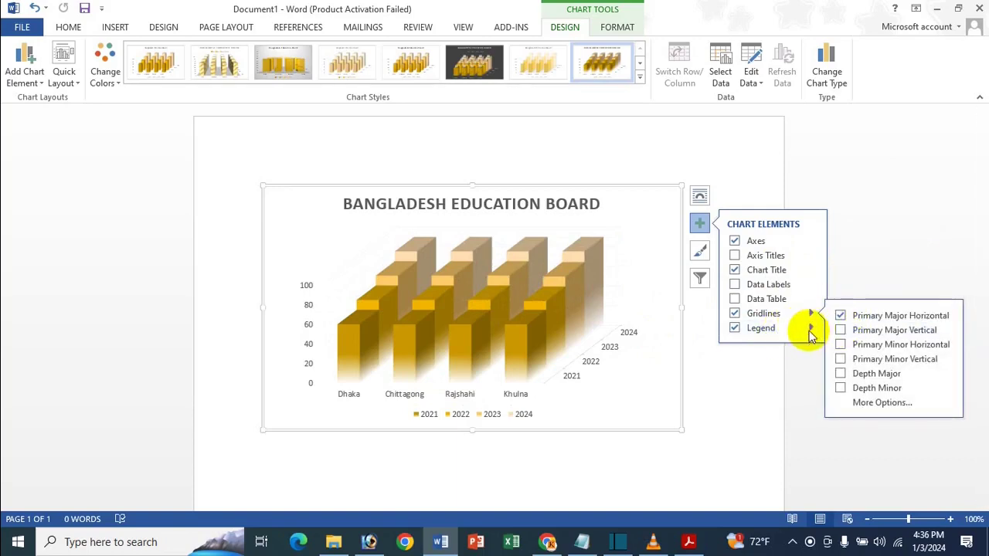
pyautogui.click(810, 328)
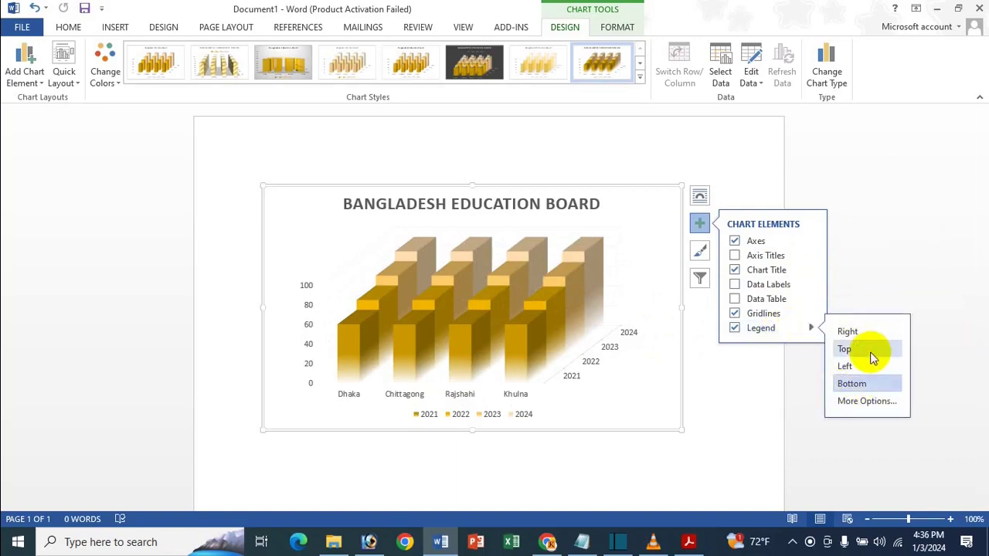
# Step: Set the chart title's placement to Centered Overlay
pyautogui.click(22, 74)
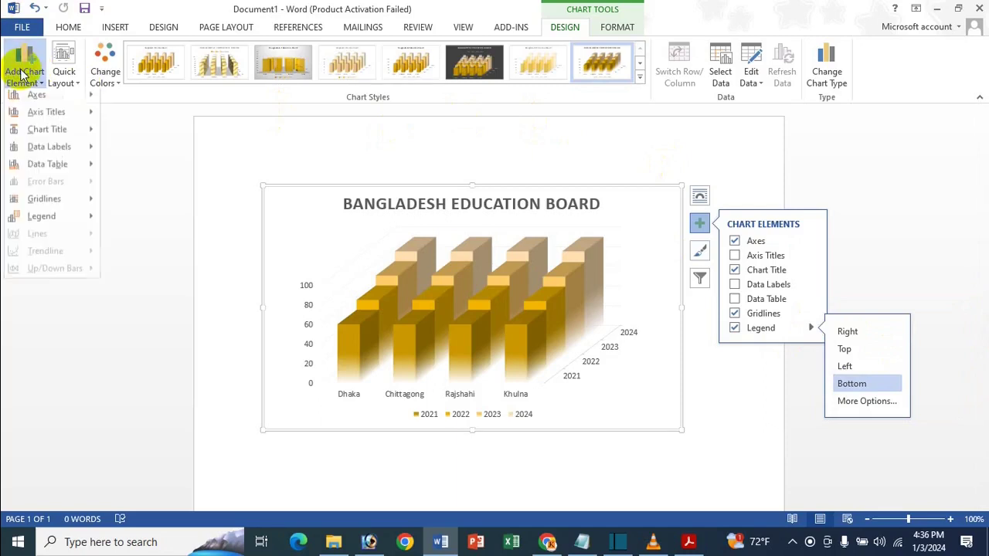
pyautogui.moveTo(58, 97)
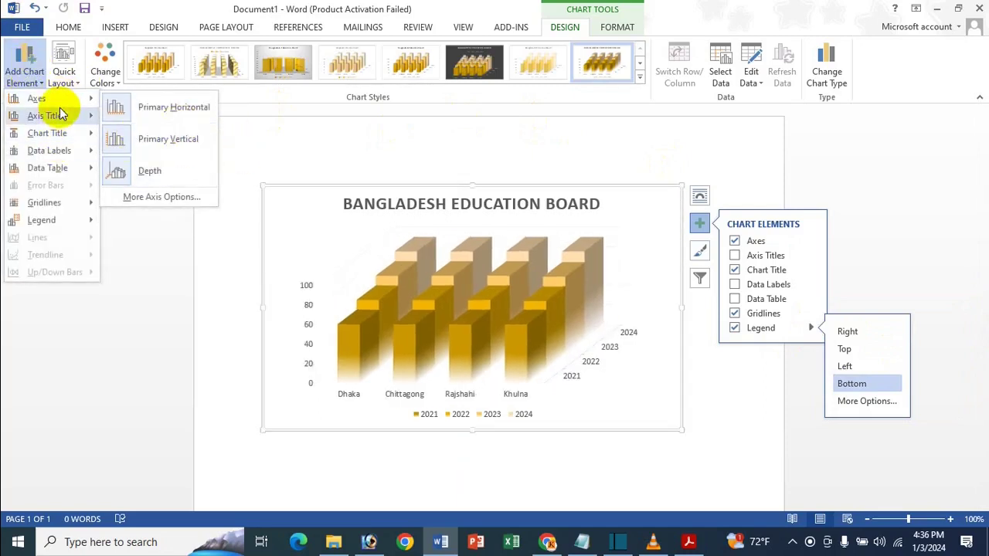
pyautogui.moveTo(62, 115)
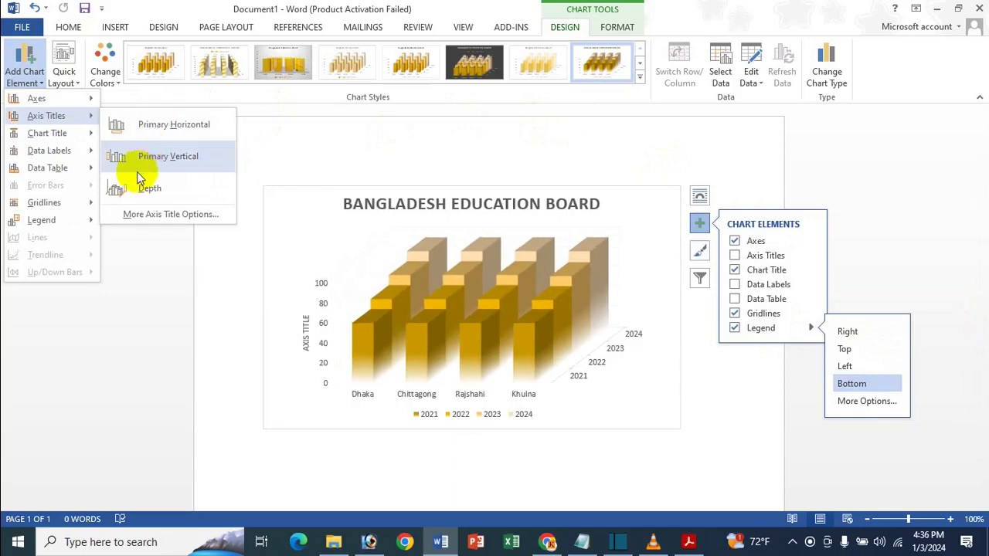
pyautogui.moveTo(101, 167)
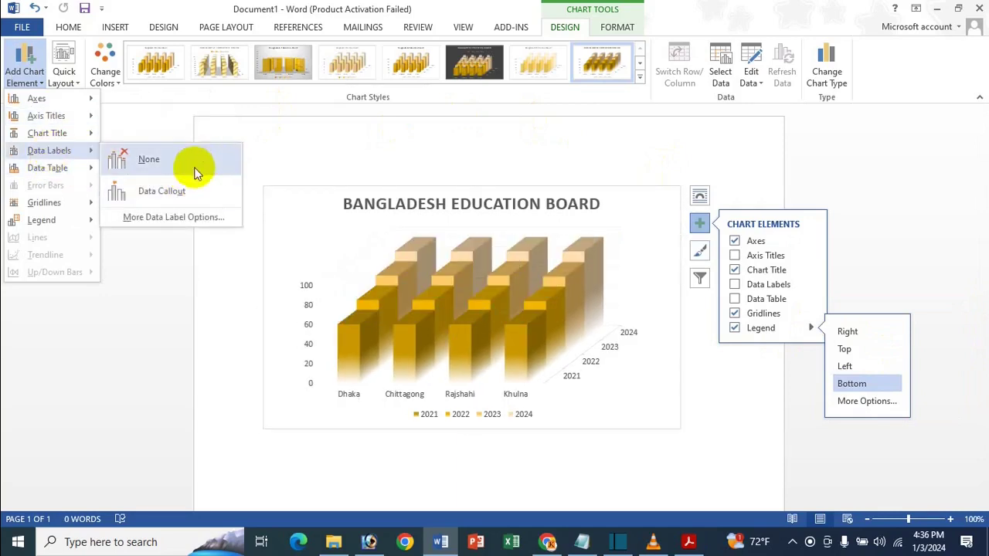
pyautogui.moveTo(70, 133)
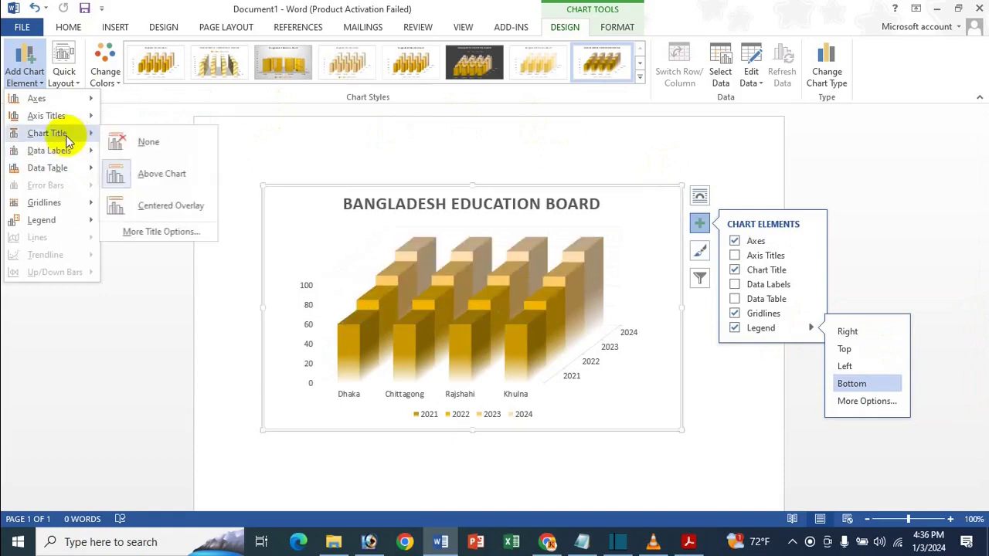
pyautogui.click(179, 207)
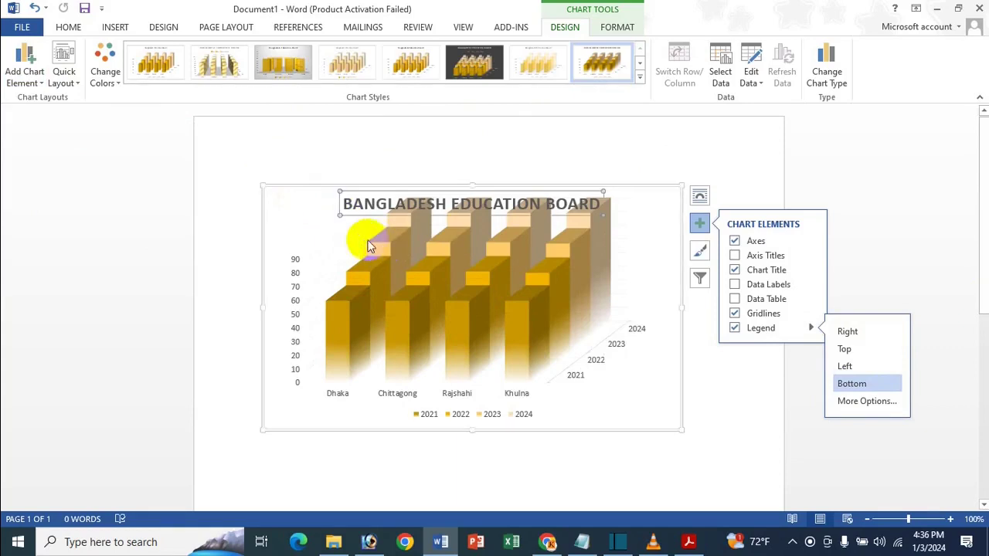
# Step: Remove the title from the chart by setting the chart title option to None
pyautogui.click(23, 77)
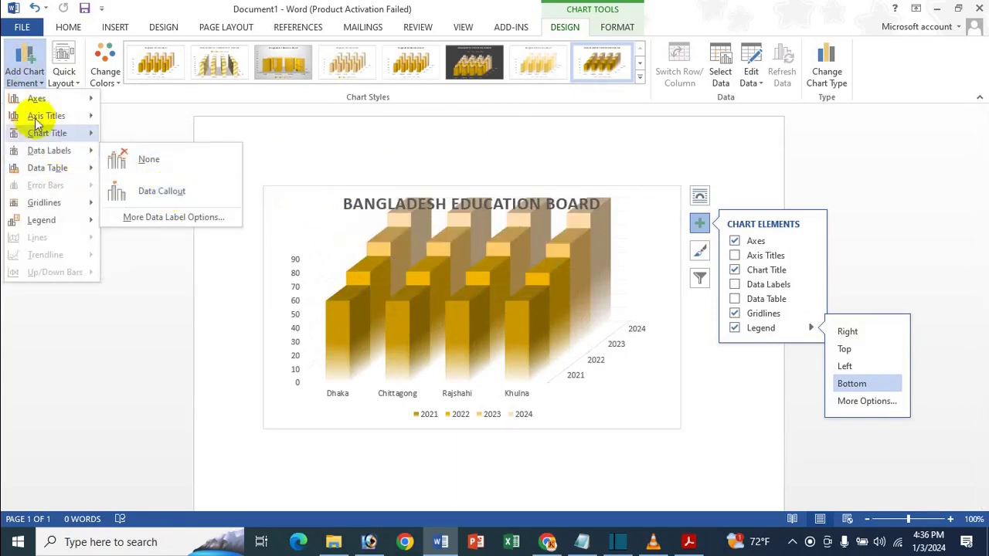
pyautogui.moveTo(65, 136)
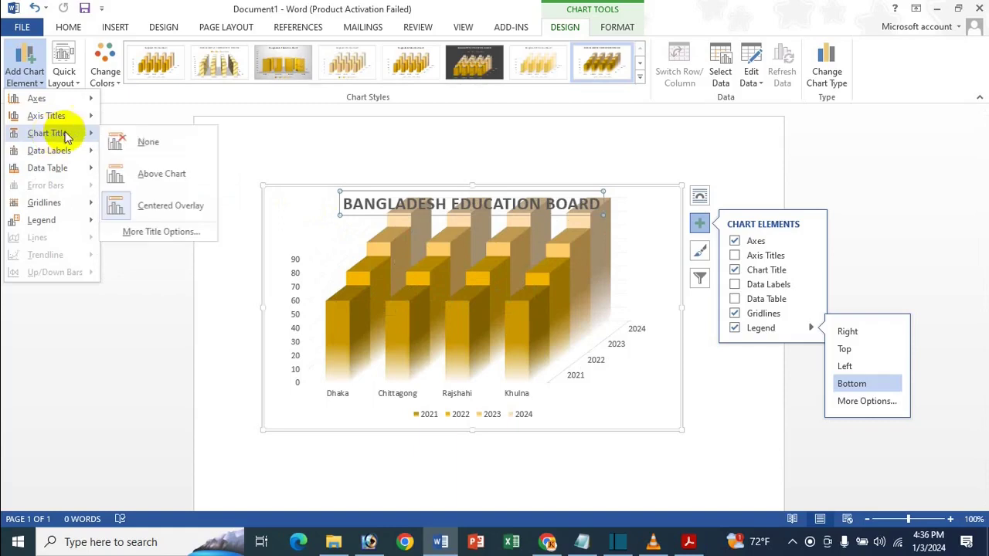
pyautogui.click(152, 204)
pyautogui.click(25, 74)
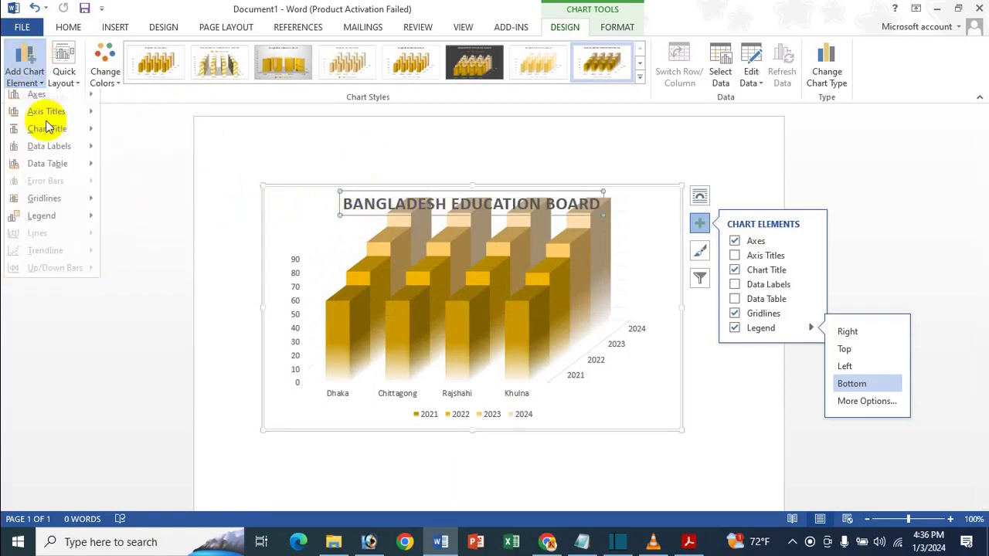
pyautogui.moveTo(60, 146)
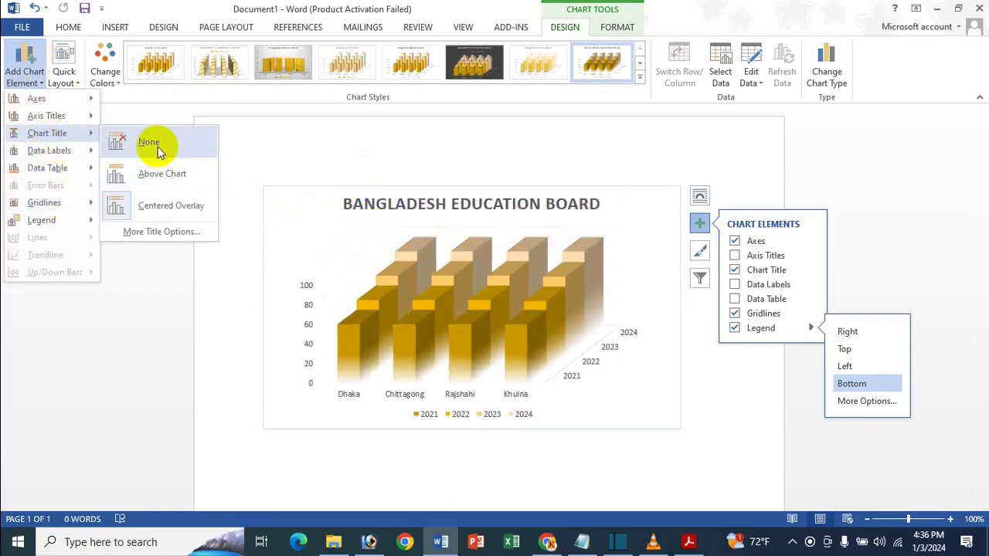
pyautogui.click(151, 142)
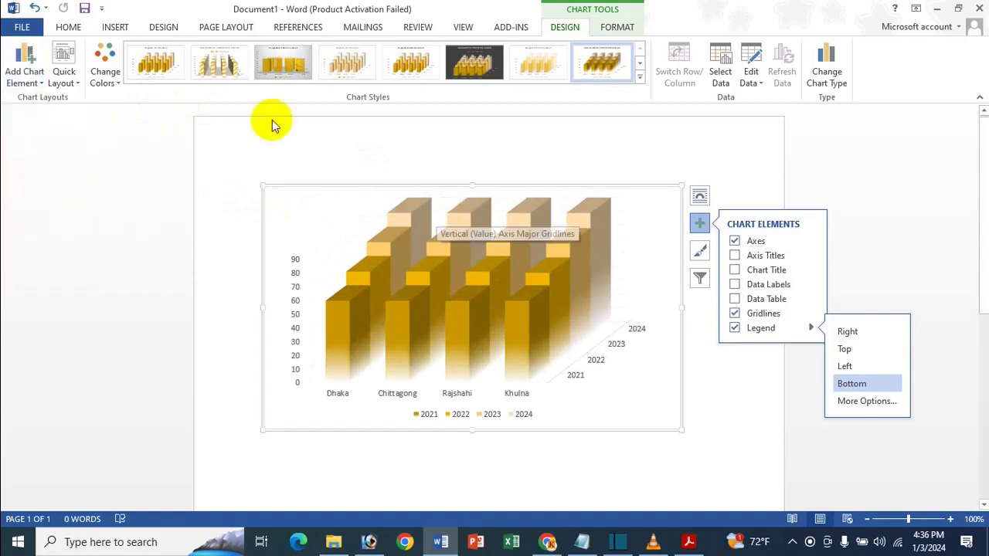
# Step: Restore the chart title as a Centered Overlay and preview a lighter chart style
pyautogui.click(13, 79)
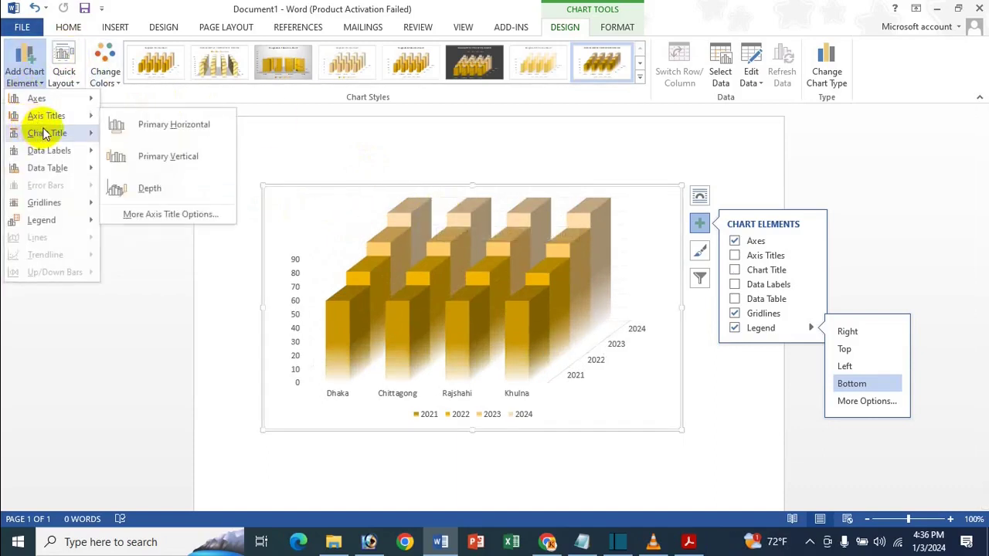
pyautogui.moveTo(63, 133)
pyautogui.click(147, 188)
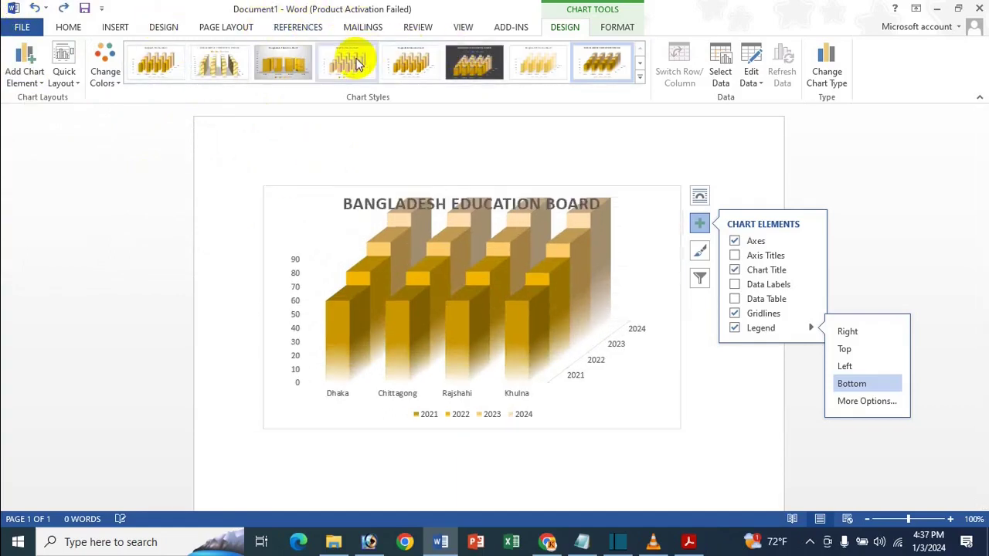
pyautogui.click(355, 65)
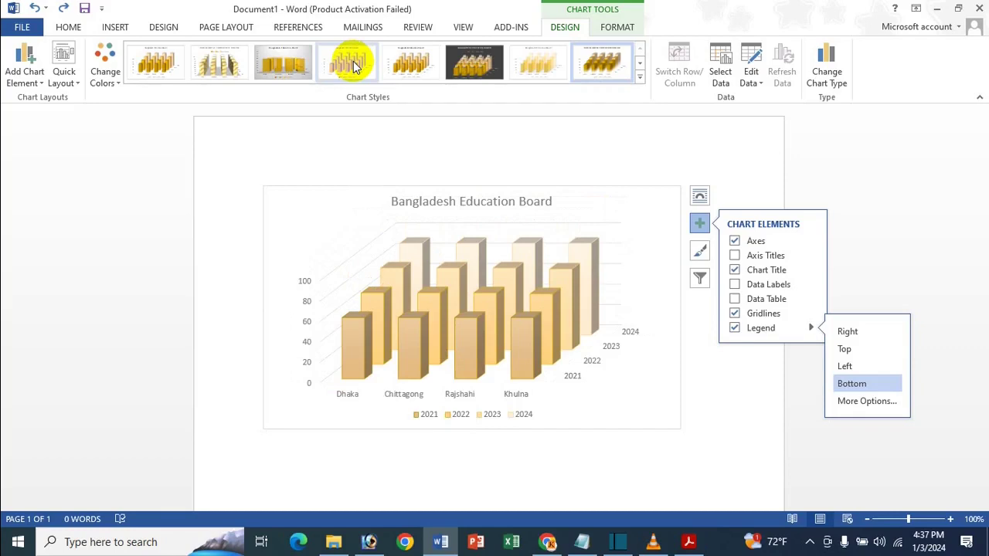
pyautogui.click(356, 66)
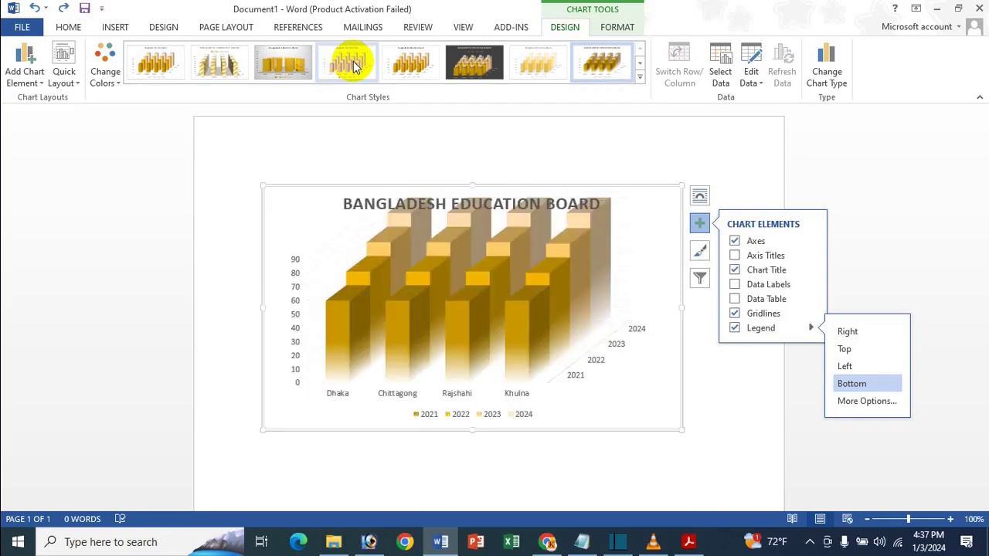
# Step: Remove the overlaid chart title and add a new title with the Above Chart placement
pyautogui.click(29, 72)
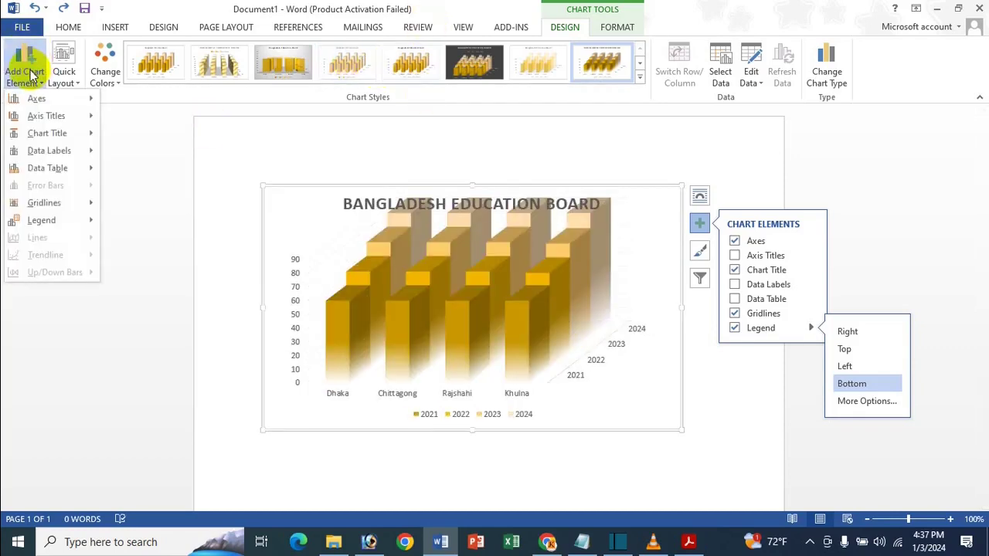
pyautogui.moveTo(54, 137)
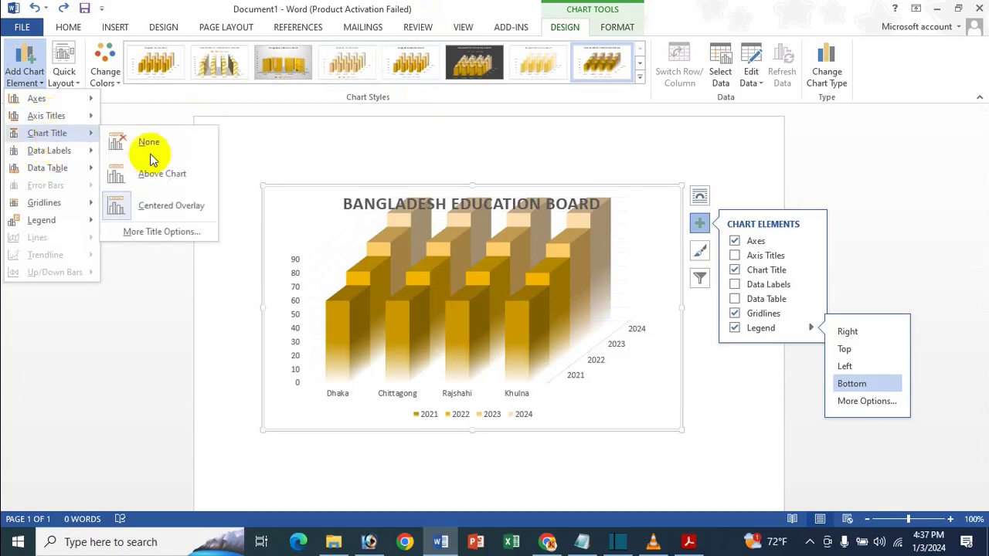
pyautogui.click(156, 145)
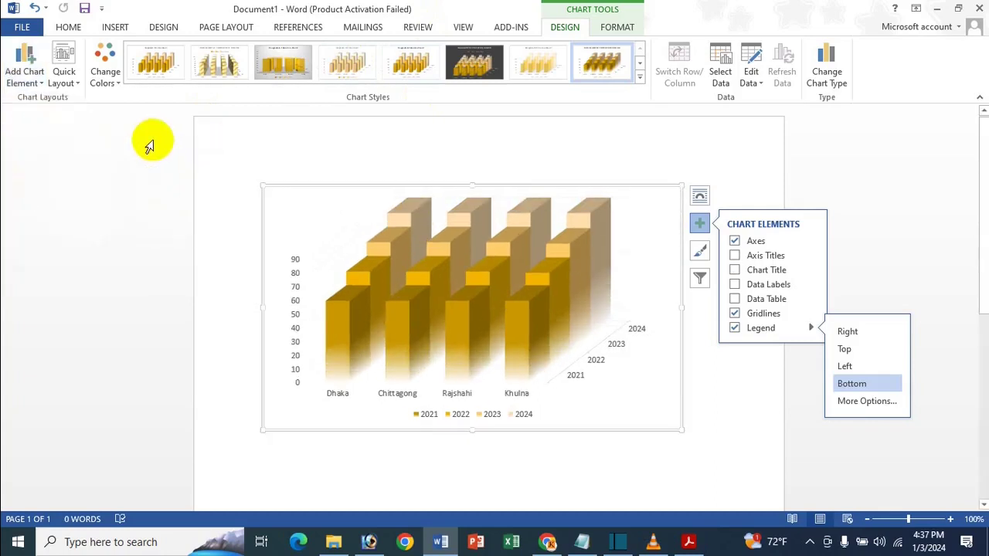
pyautogui.click(17, 66)
pyautogui.moveTo(46, 133)
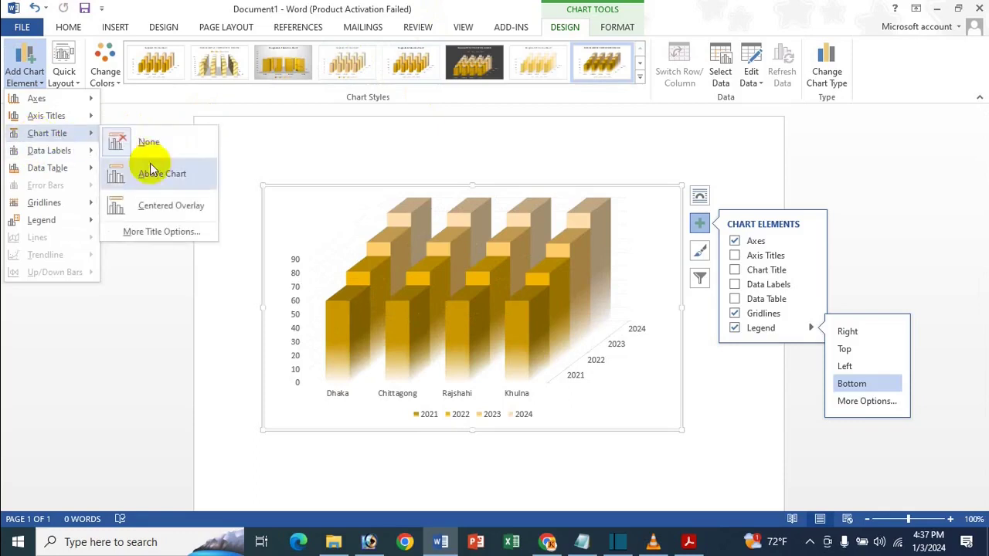
pyautogui.click(152, 171)
# Step: Replace the placeholder chart title text with "BANGLADESH EDUCATION BOARD"
pyautogui.click(494, 204)
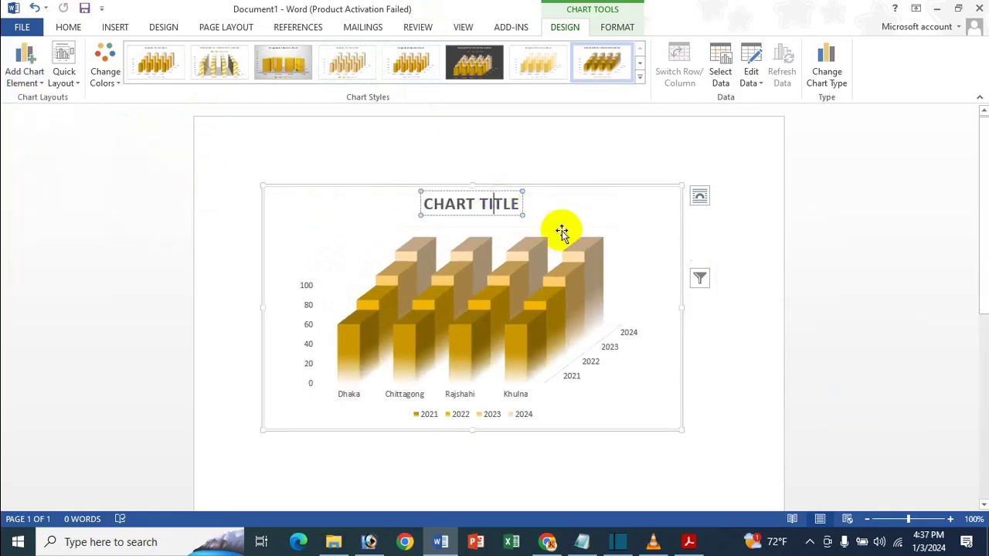
pyautogui.hotkey('ctrl', 'a')
pyautogui.press('Delete')
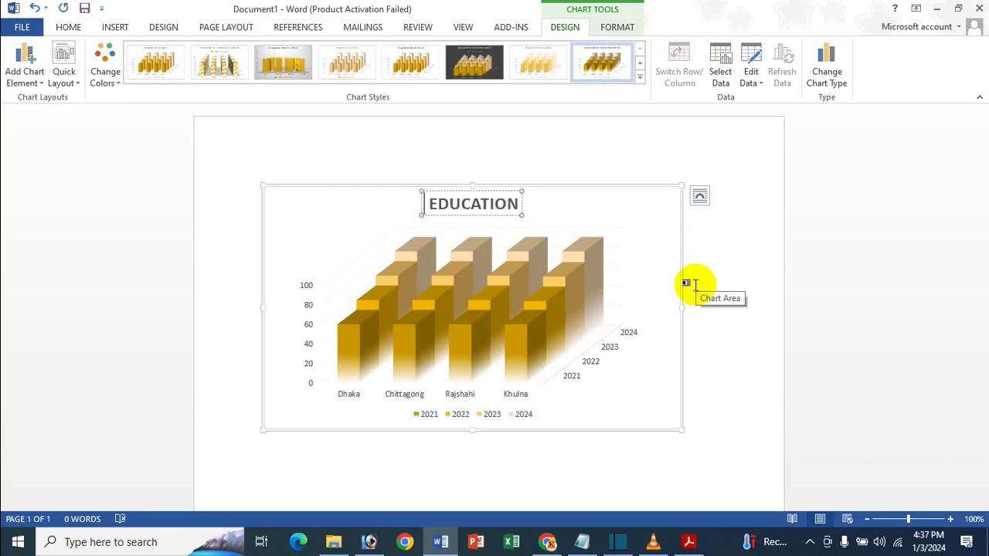
pyautogui.write('ANGLA ')
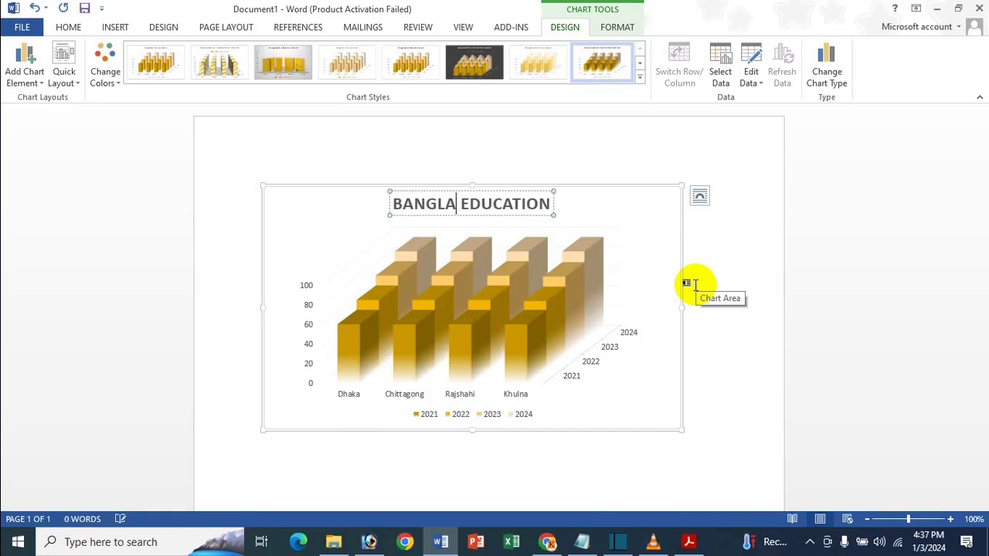
pyautogui.write('DESH')
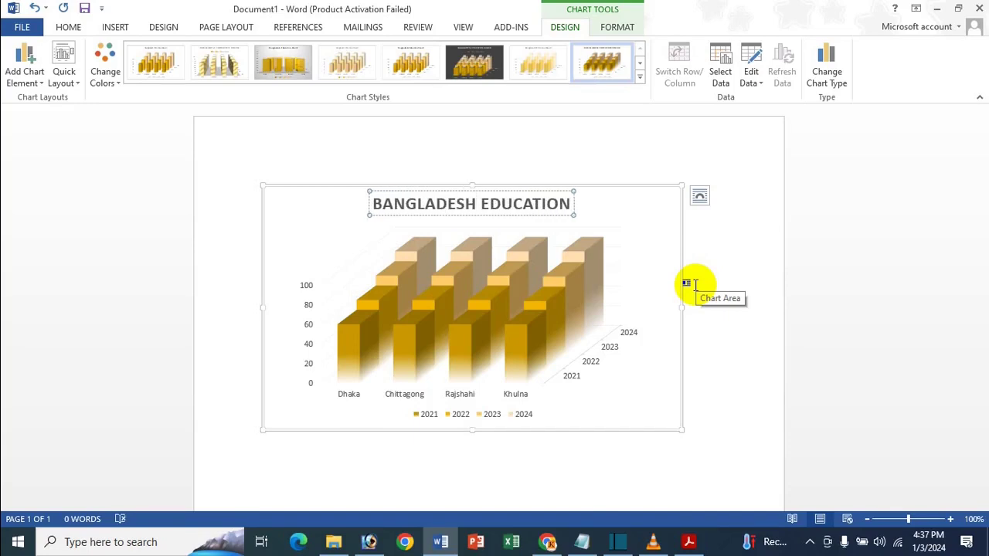
pyautogui.write(' EDUCATION CHART')
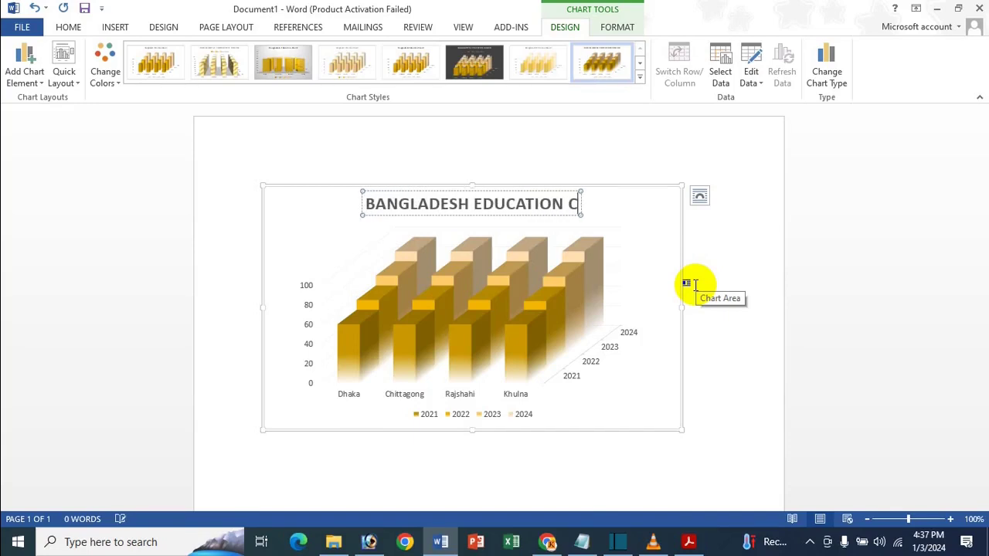
pyautogui.press('BackSpace')
pyautogui.press('BackSpace')
pyautogui.press('BackSpace')
pyautogui.press('BackSpace')
pyautogui.press('BackSpace')
pyautogui.press('BackSpace')
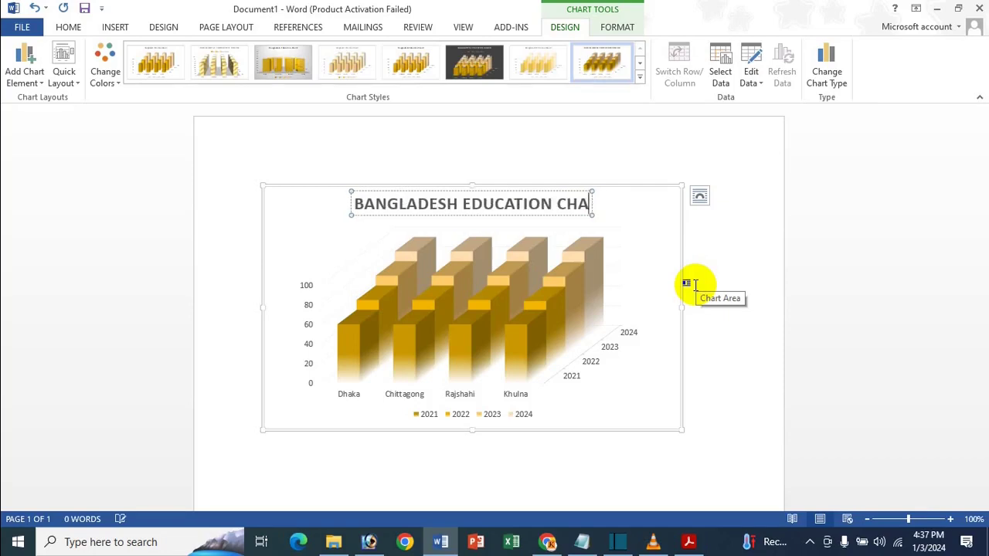
pyautogui.write('BO')
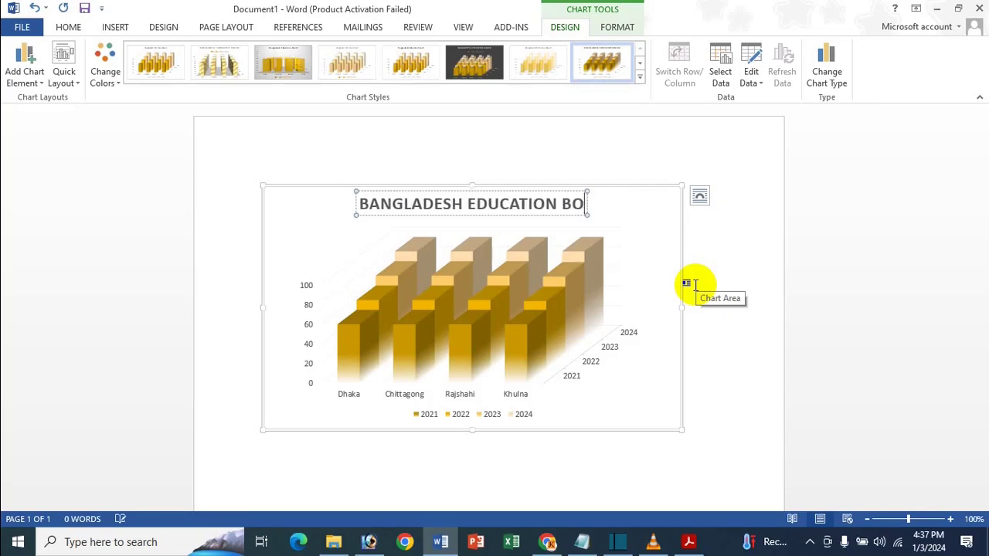
pyautogui.write('ARD')
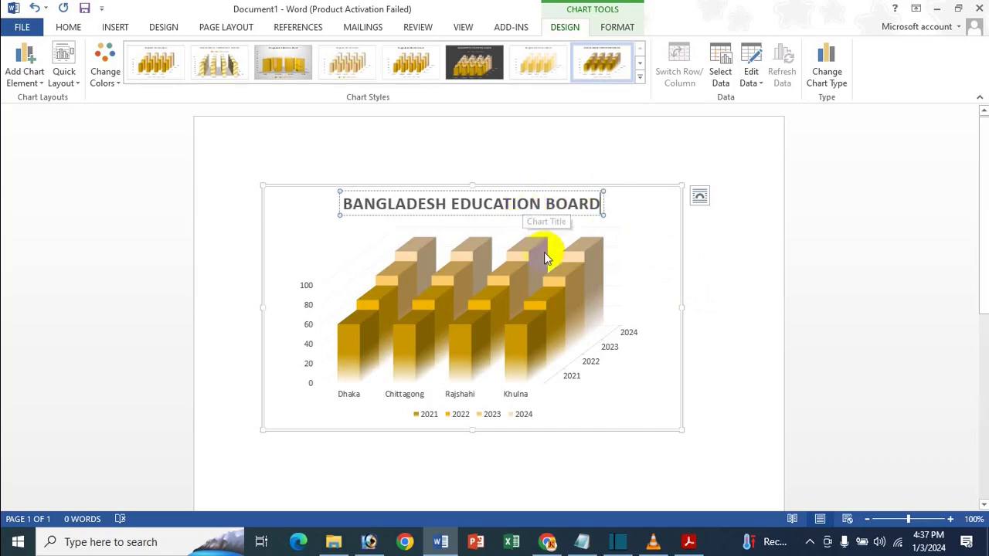
pyautogui.click(494, 261)
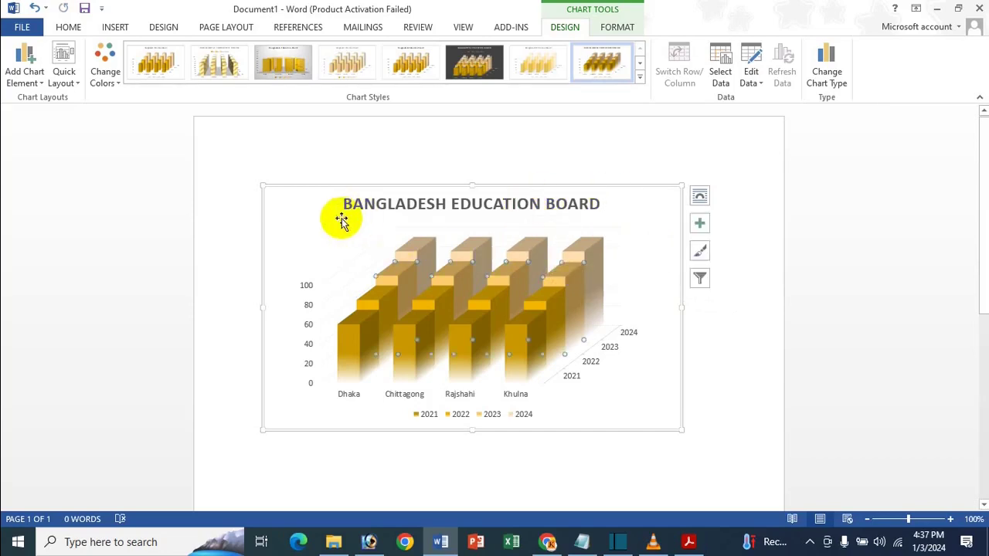
# Step: Review the data table, gridline and legend choices for the chart and bring up the additional legend options
pyautogui.click(26, 71)
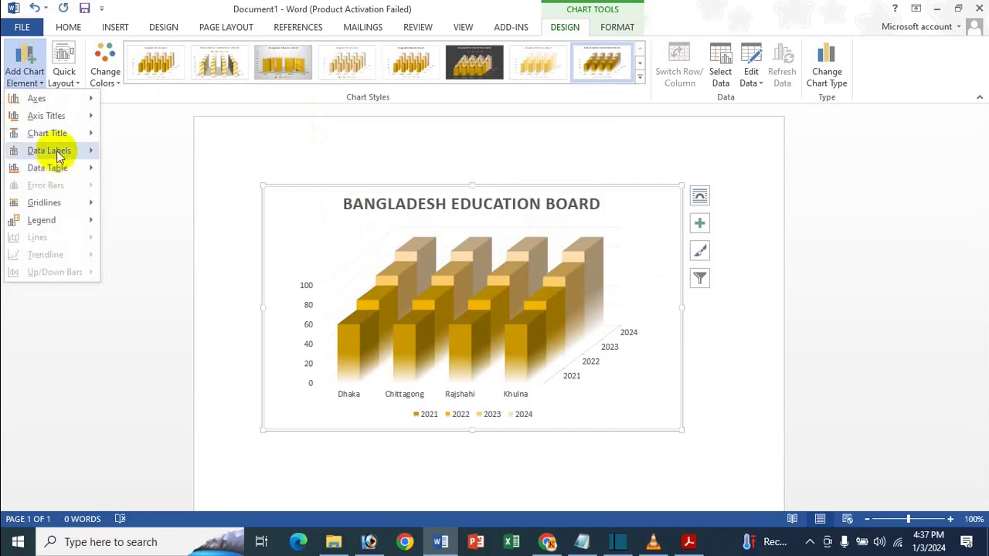
pyautogui.moveTo(75, 166)
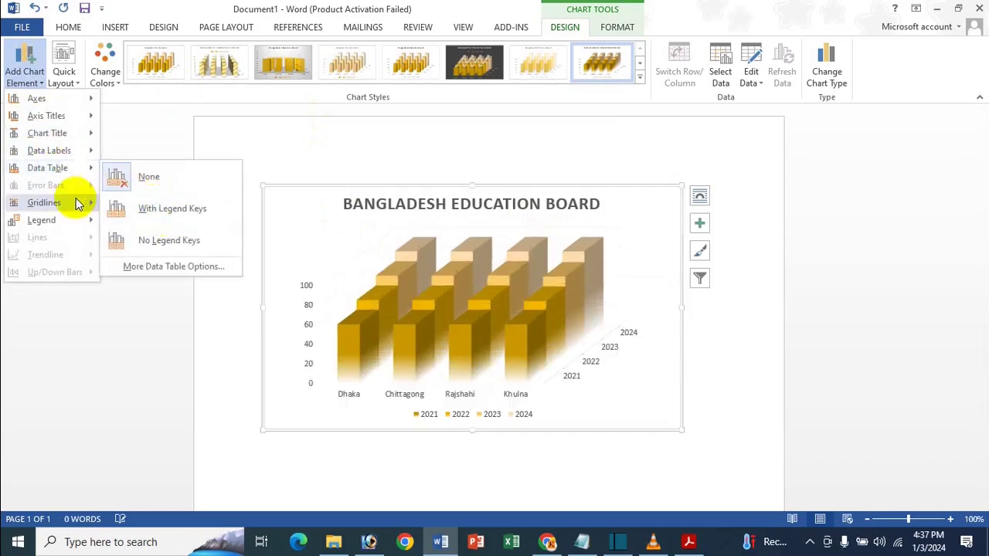
pyautogui.moveTo(69, 204)
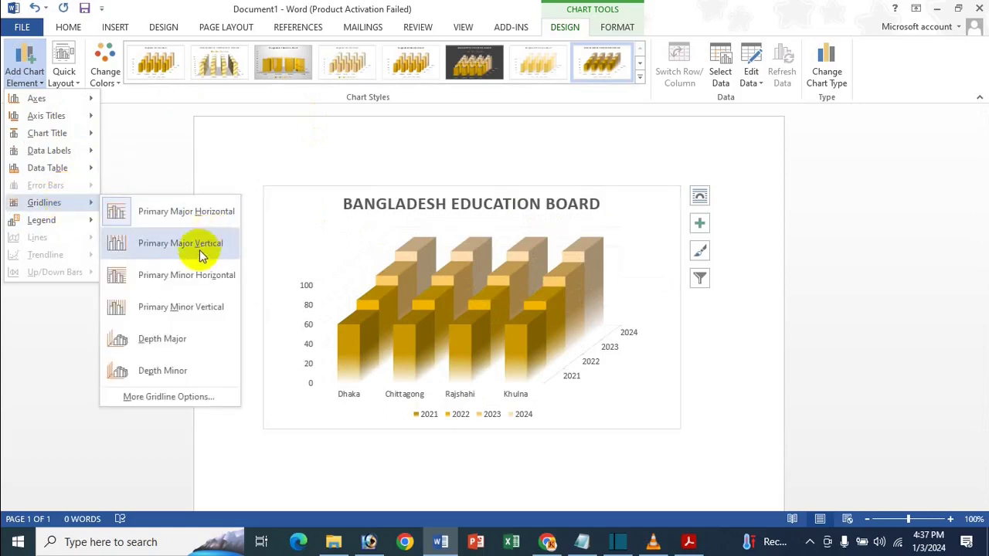
pyautogui.moveTo(40, 220)
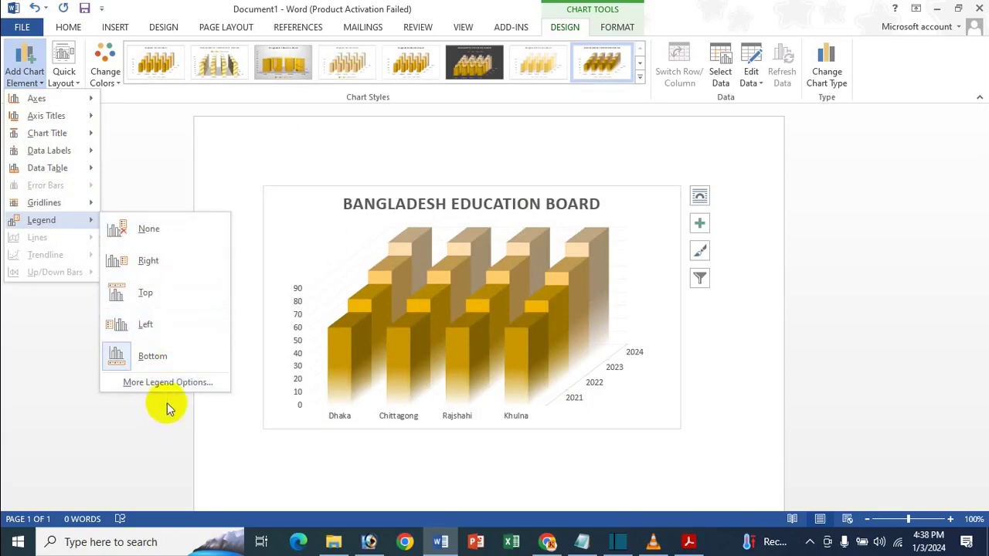
pyautogui.click(191, 389)
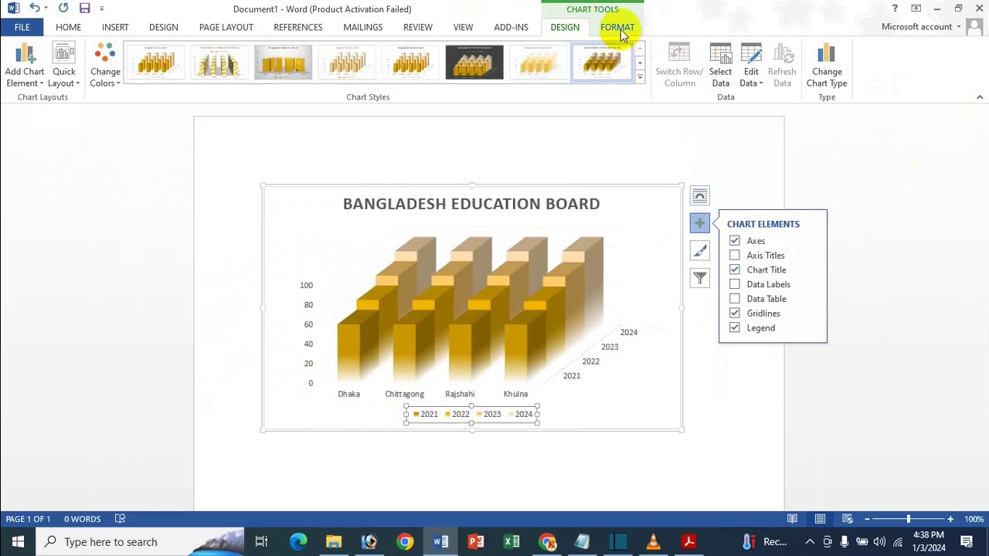
pyautogui.click(623, 34)
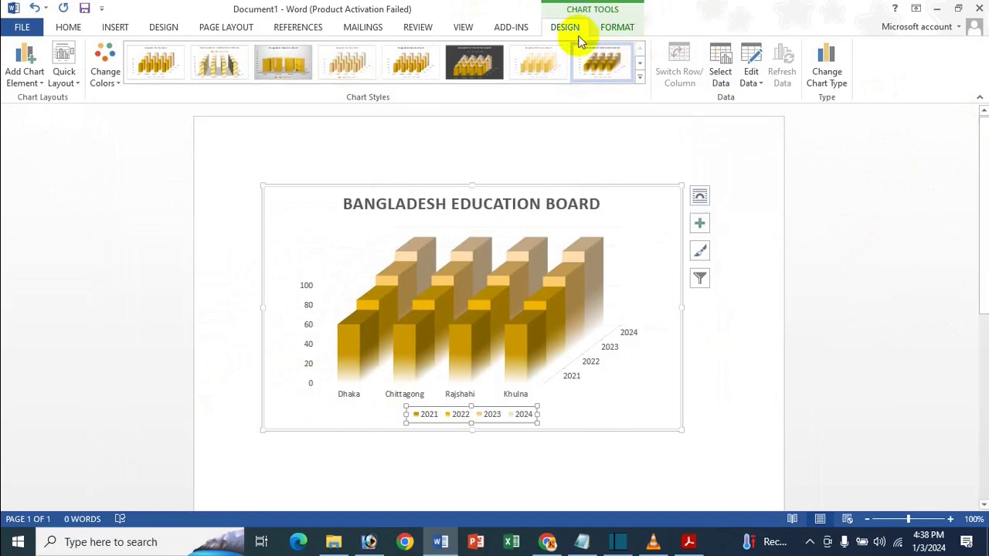
pyautogui.click(617, 28)
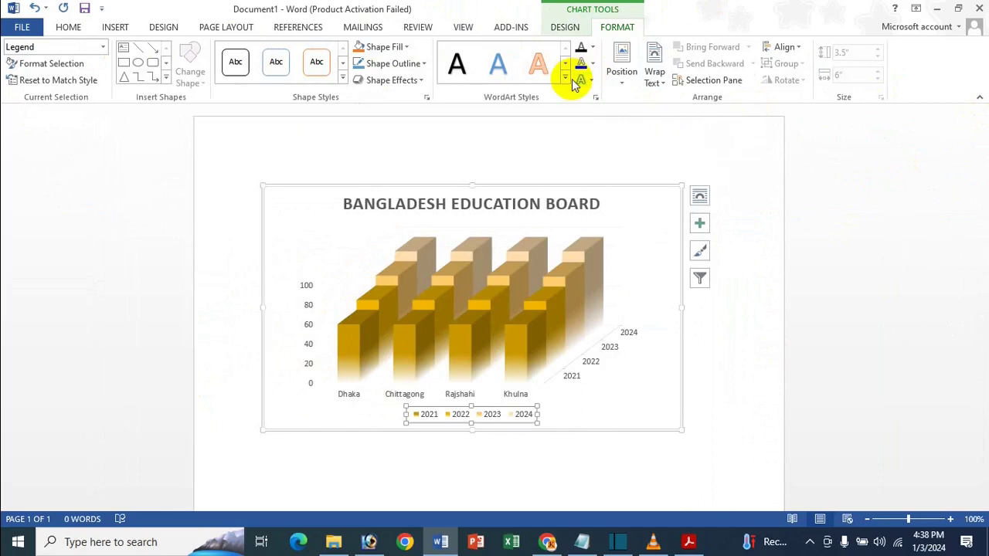
pyautogui.click(575, 36)
pyautogui.click(627, 30)
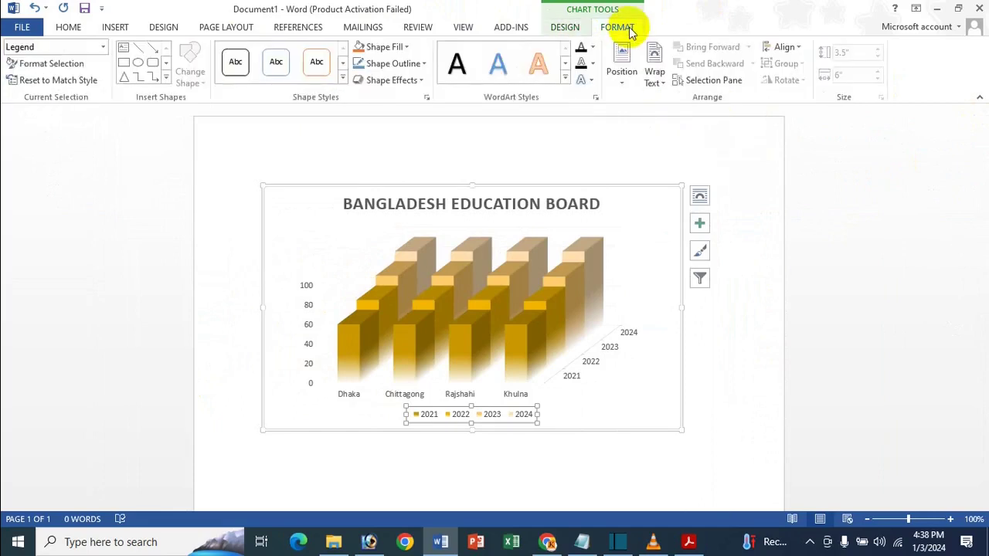
pyautogui.click(564, 31)
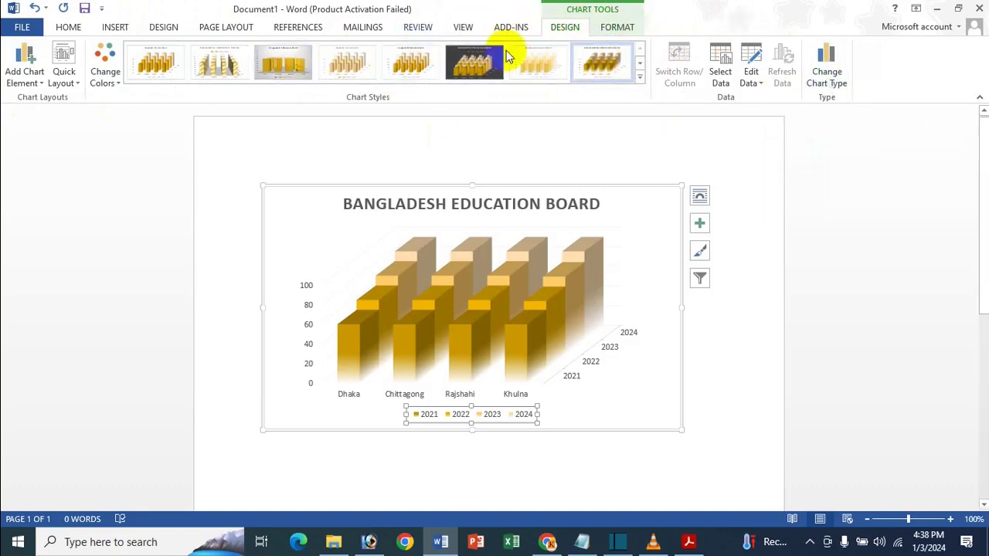
# Step: Select the chart's plot area and go through the list of chart elements to the 2024 data series
pyautogui.click(628, 28)
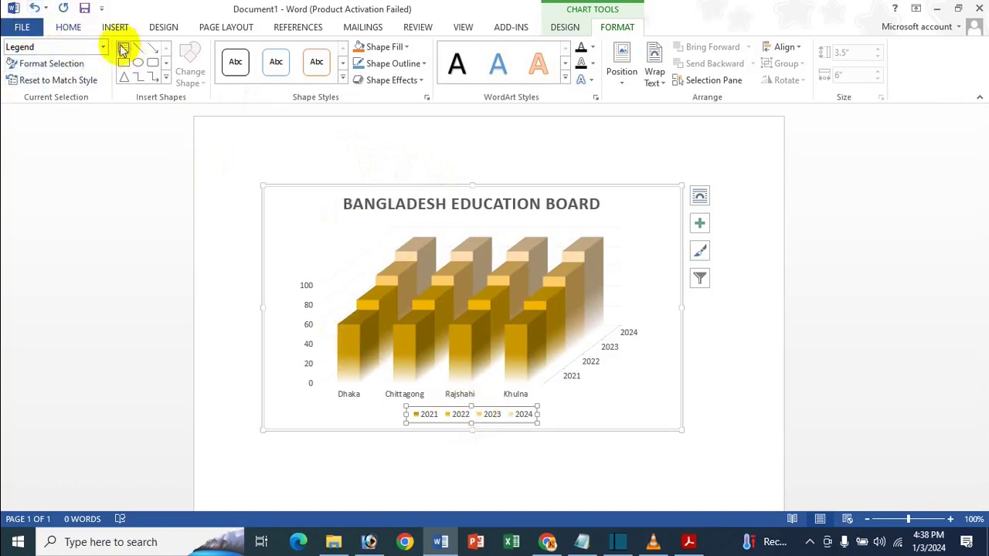
pyautogui.click(383, 310)
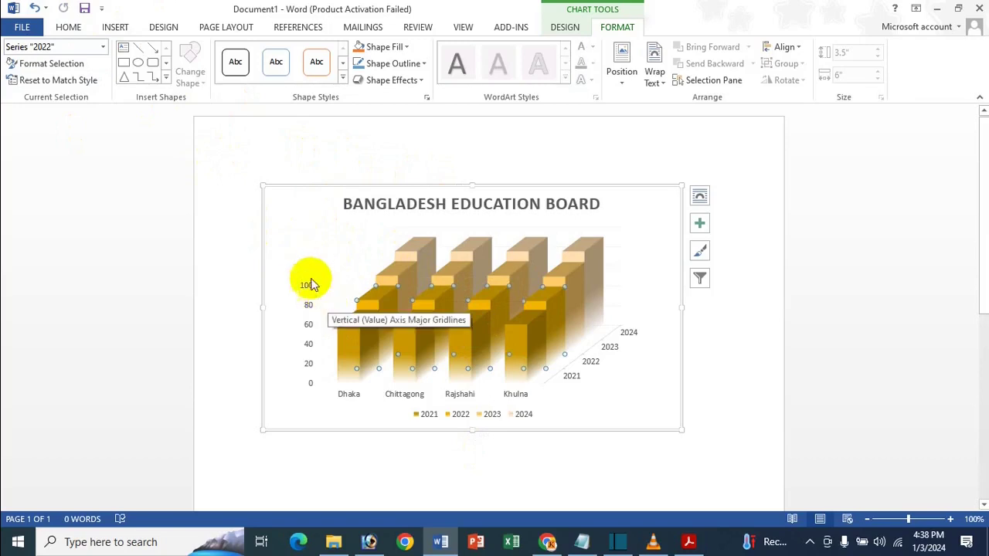
pyautogui.click(287, 249)
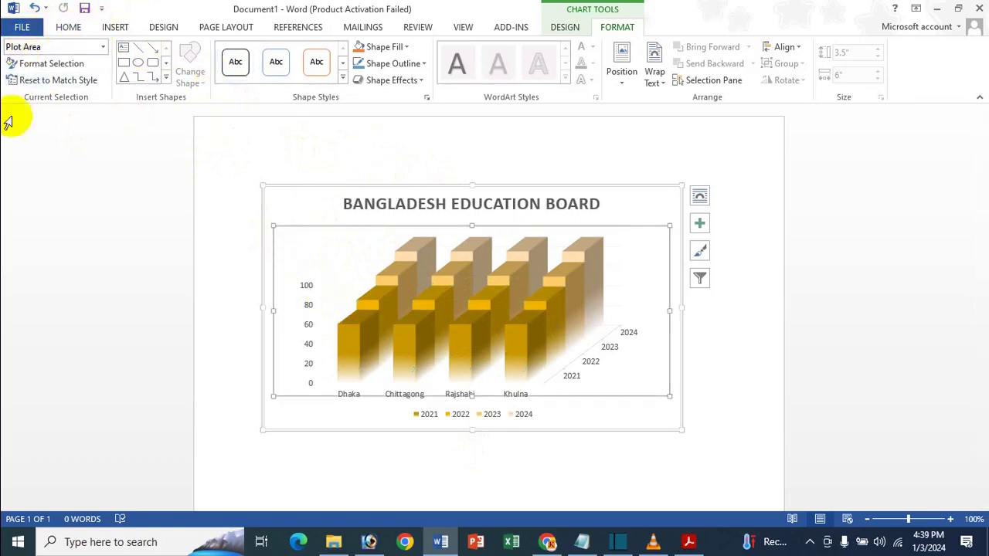
pyautogui.click(103, 48)
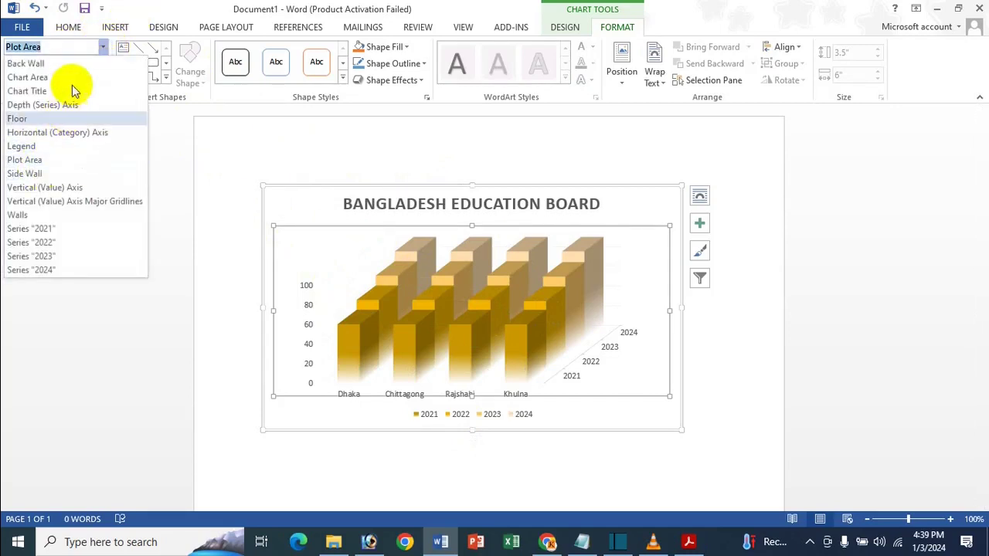
pyautogui.click(47, 270)
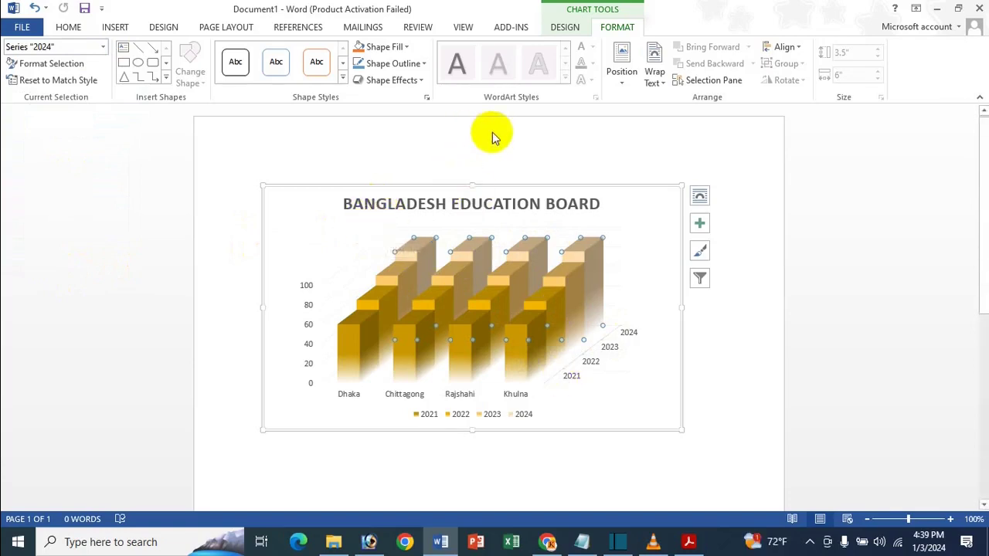
# Step: Select the chart title and give its background a gradient fill
pyautogui.click(102, 48)
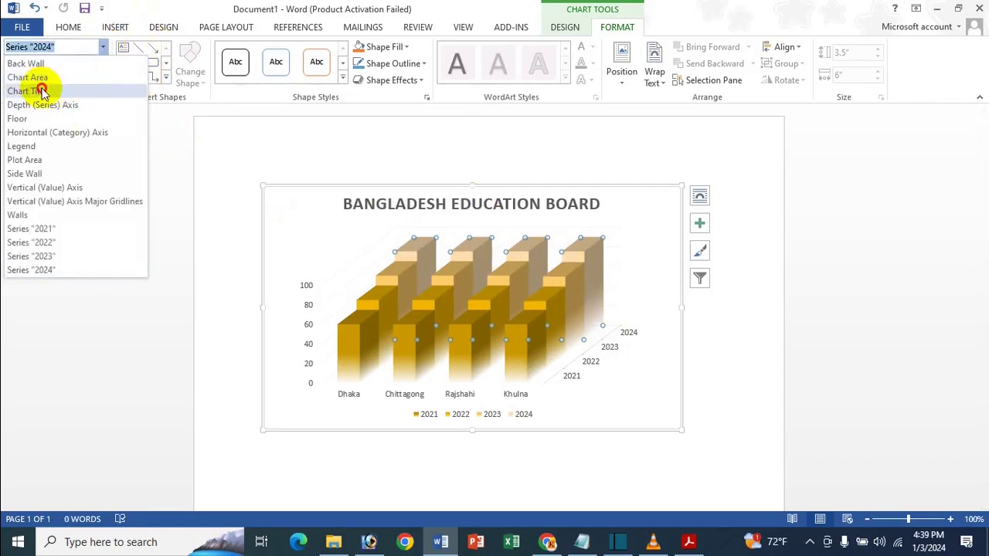
pyautogui.click(63, 86)
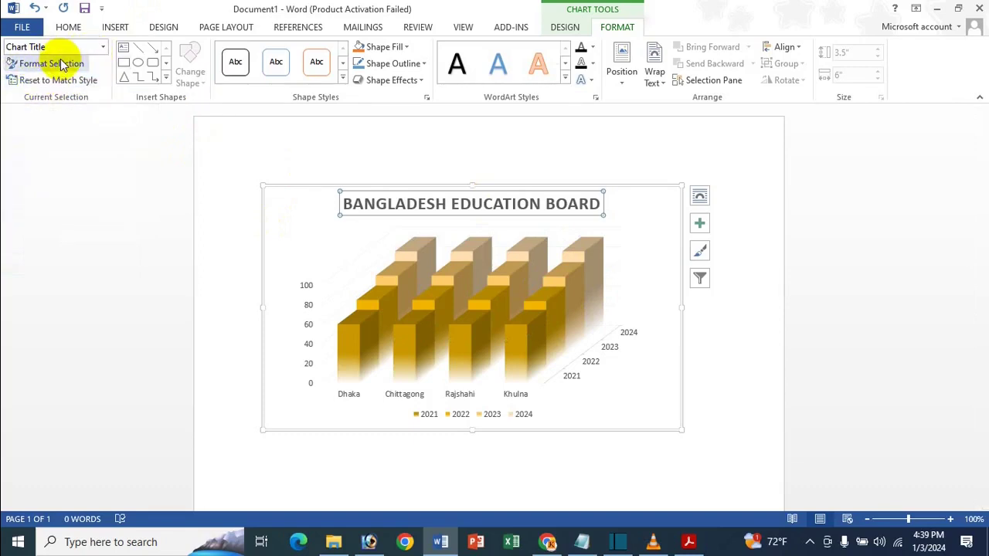
pyautogui.click(62, 65)
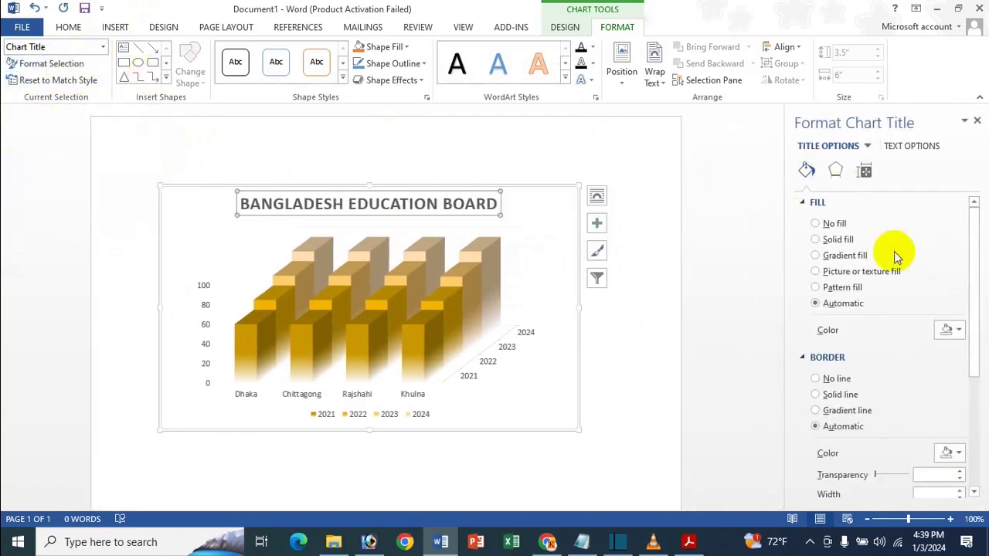
pyautogui.click(845, 255)
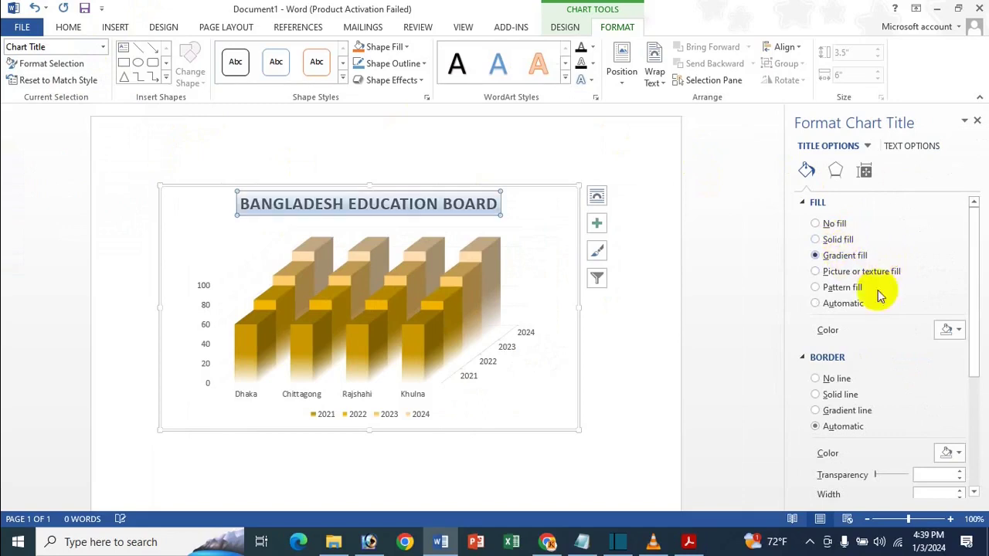
# Step: Move the title gradient's second stop to about 55% and color it light blue
pyautogui.scroll(-1, 904, 302)
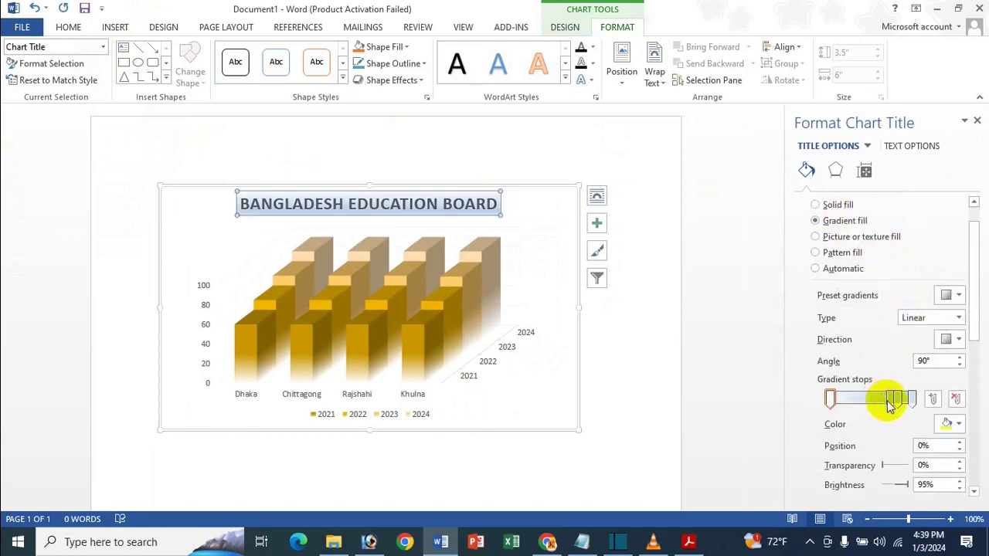
pyautogui.moveTo(890, 403); pyautogui.dragTo(875, 404)
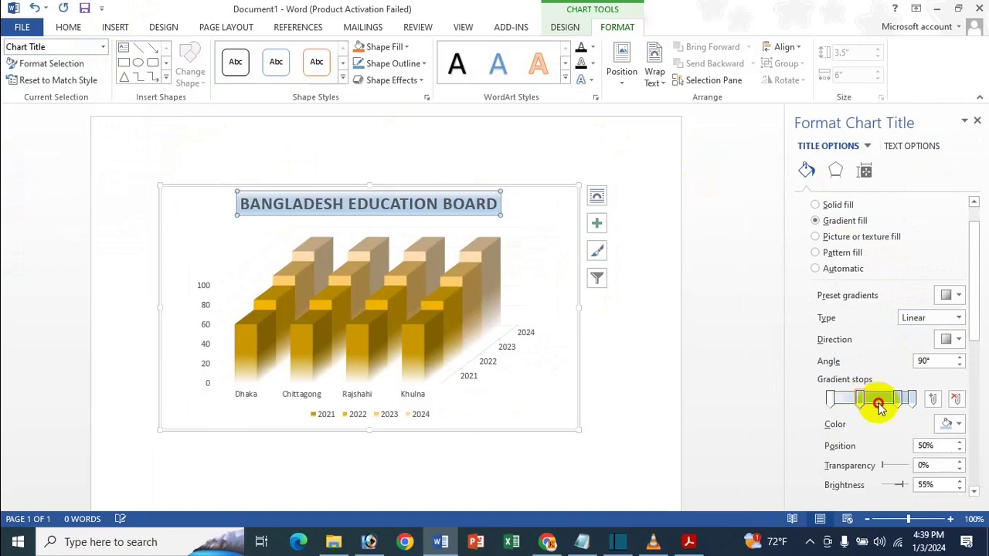
pyautogui.click(958, 424)
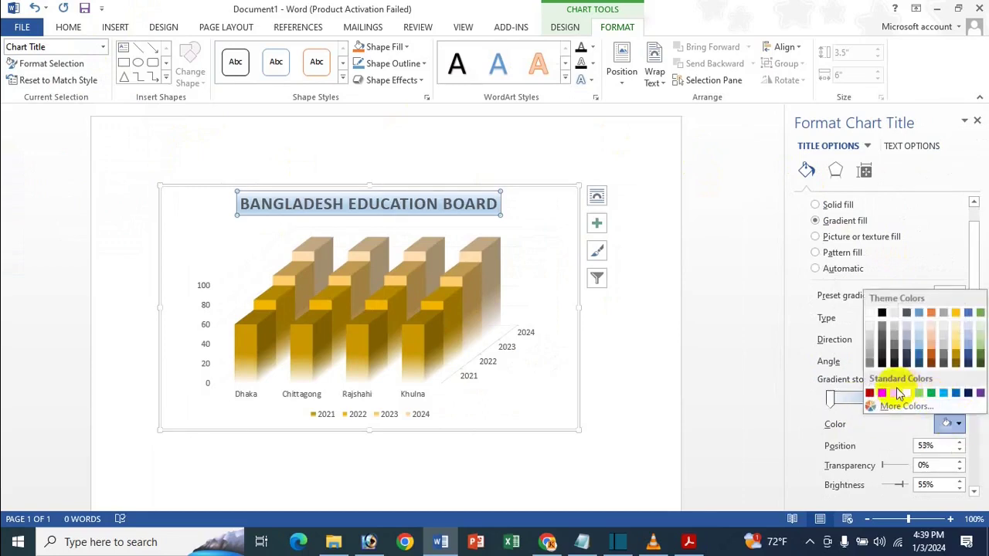
pyautogui.click(944, 393)
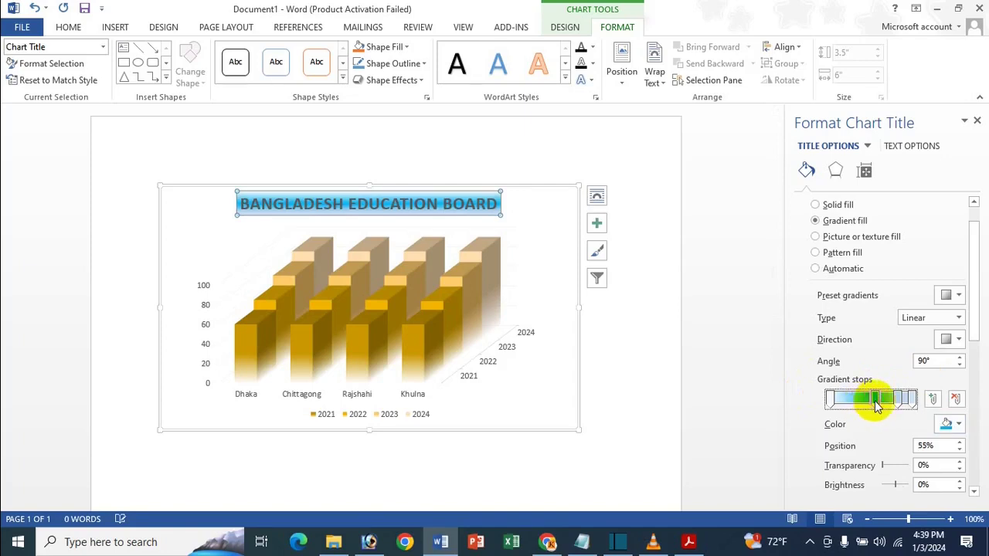
# Step: Color the title gradient's 83% stop red and its 100% stop yellow
pyautogui.click(958, 424)
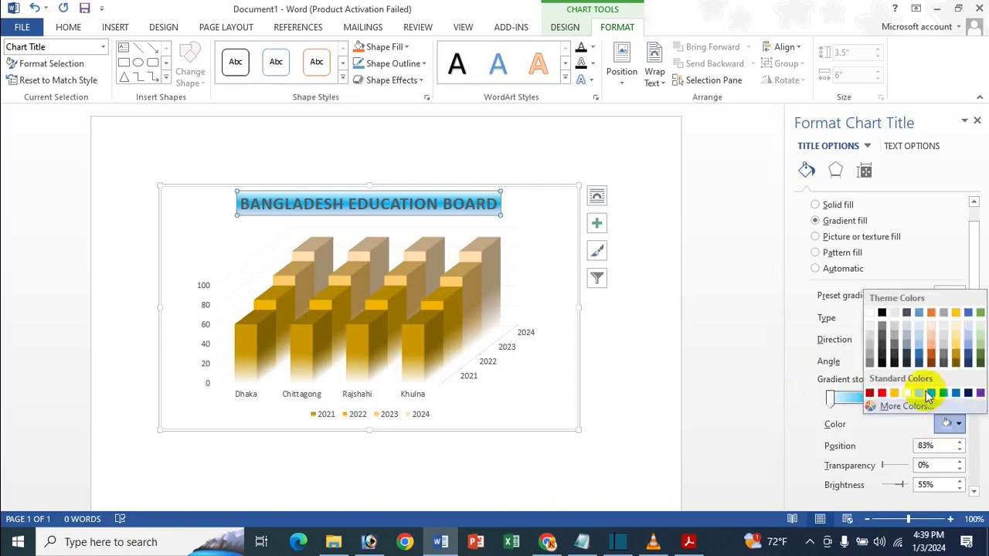
pyautogui.click(888, 394)
pyautogui.click(914, 399)
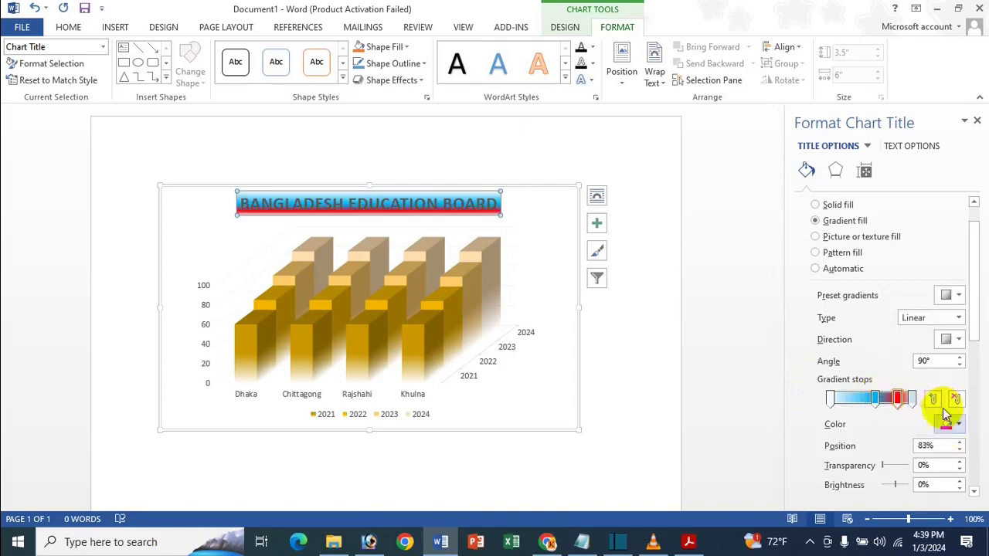
pyautogui.click(950, 424)
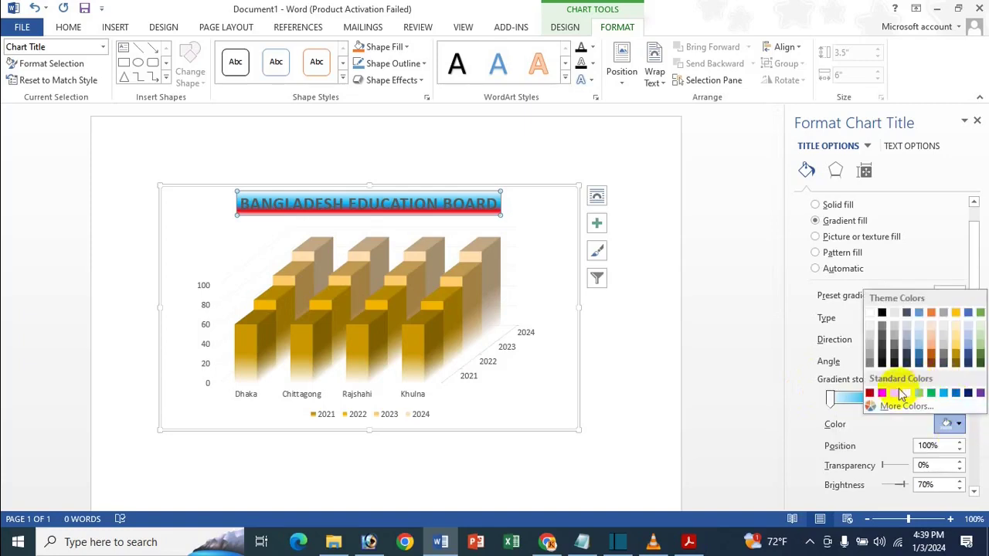
pyautogui.click(909, 393)
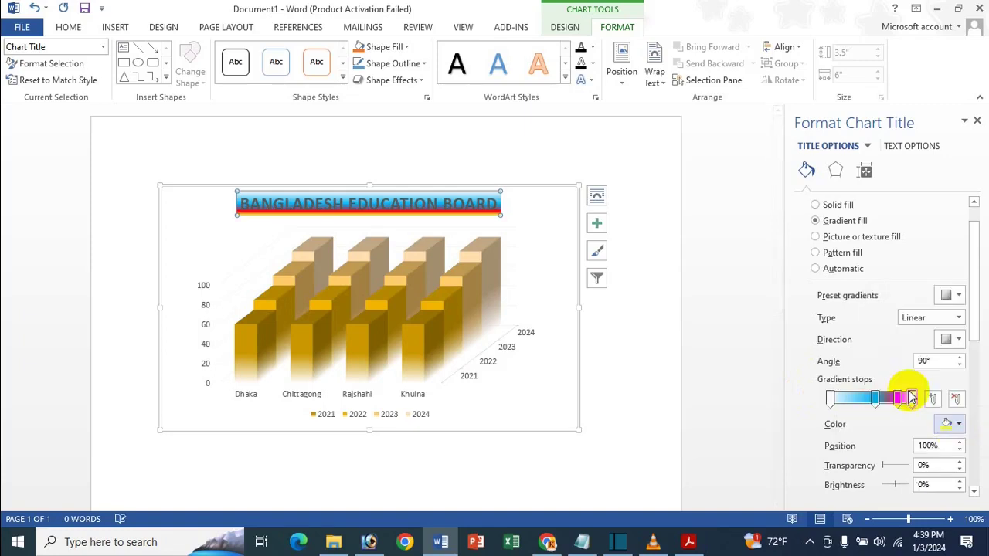
# Step: Color the title gradient's 0% stop green and close the title formatting options
pyautogui.click(829, 399)
pyautogui.click(953, 424)
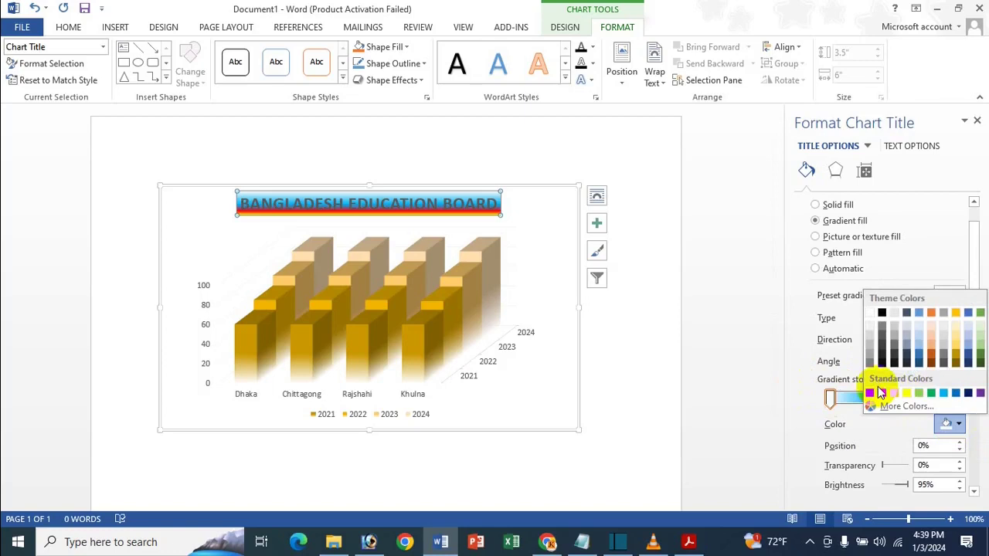
pyautogui.click(937, 393)
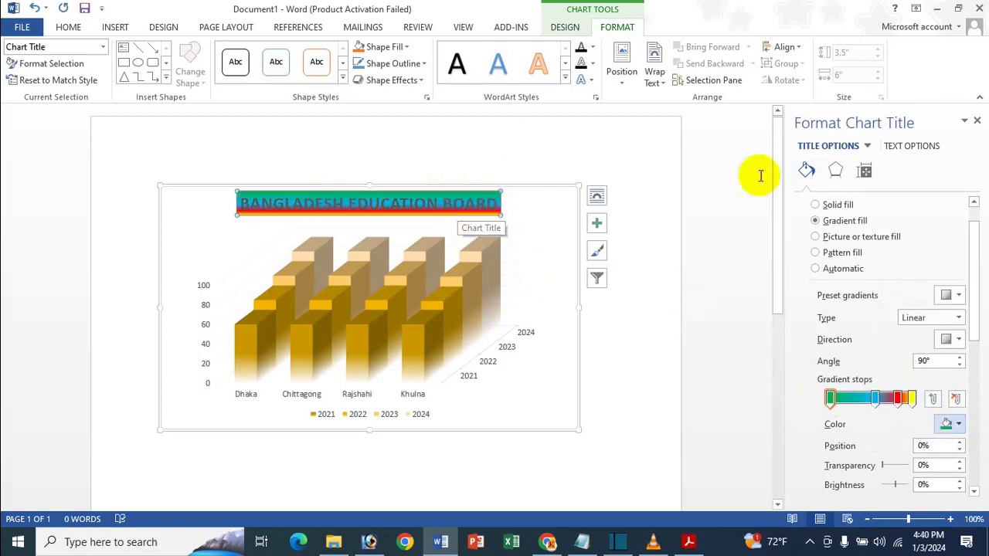
pyautogui.click(975, 125)
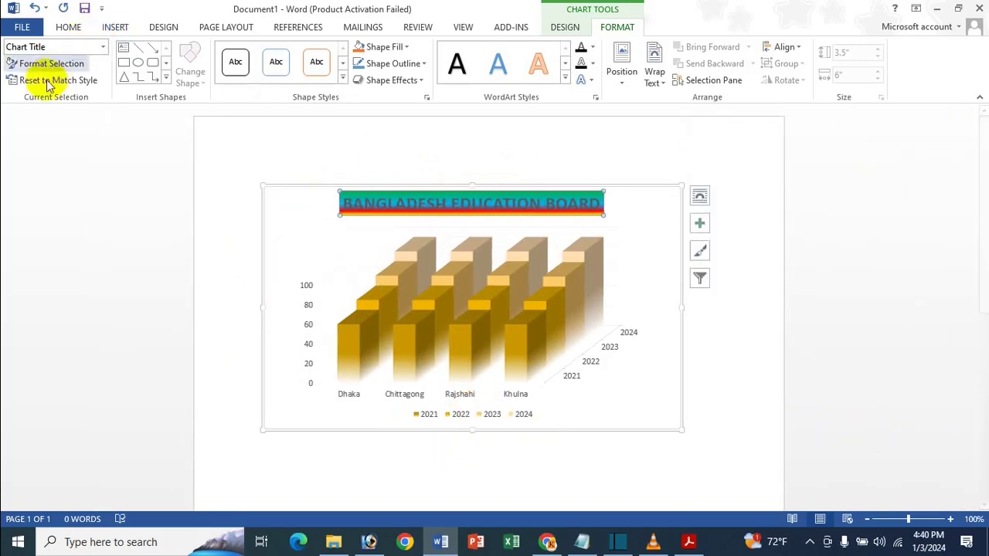
# Step: Reset the chart title's formatting to match the chart style
pyautogui.click(502, 415)
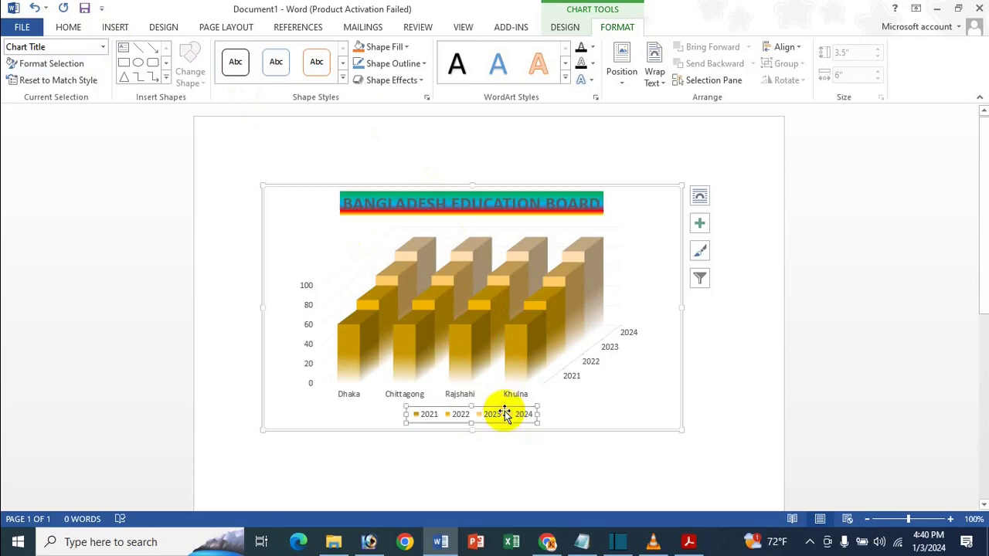
pyautogui.click(506, 204)
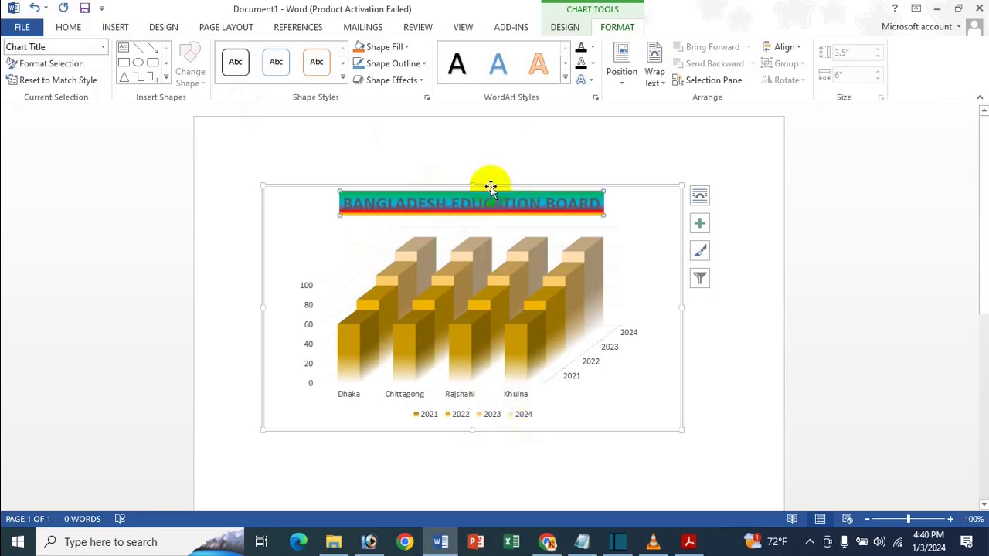
pyautogui.click(66, 82)
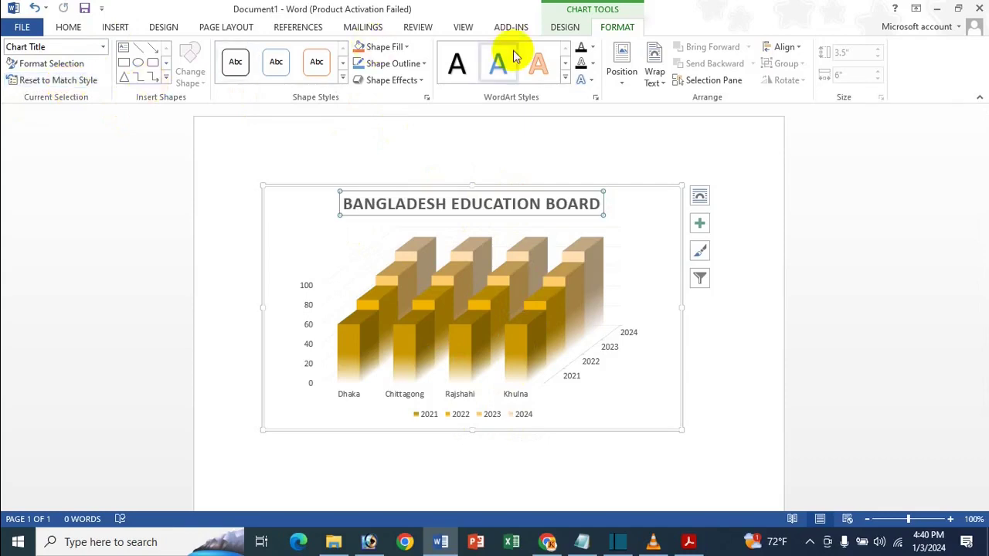
# Step: Browse the preset shape styles and the texture fill options available for the chart title
pyautogui.click(342, 80)
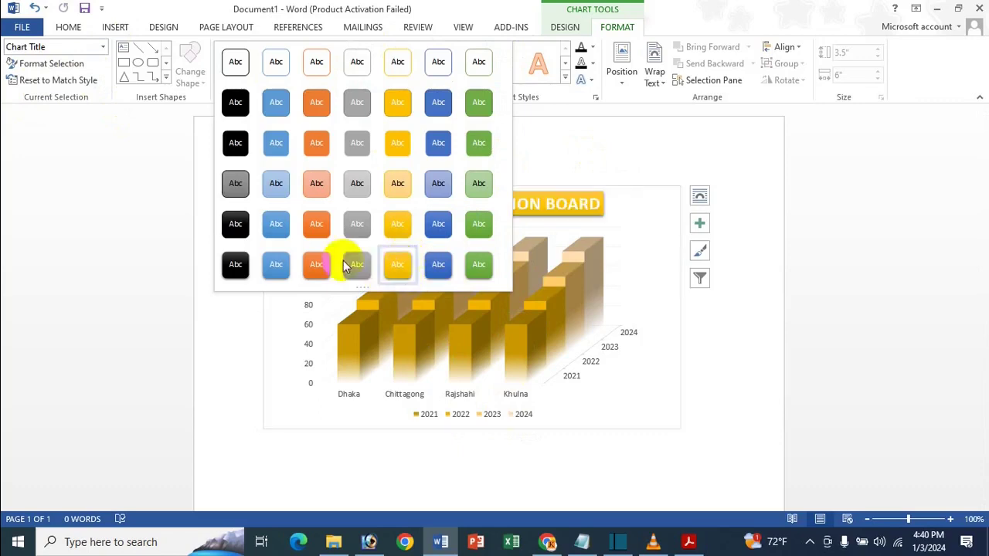
pyautogui.click(498, 4)
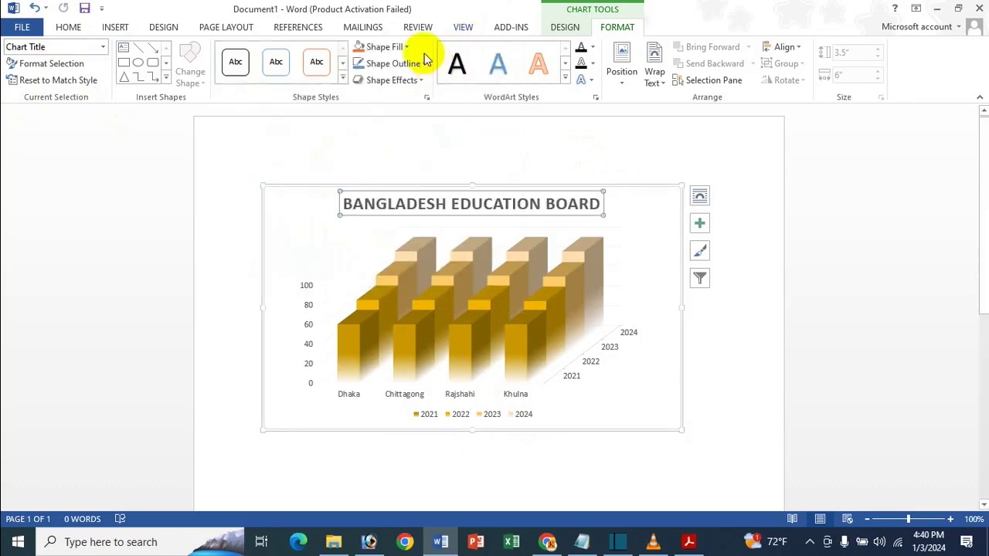
pyautogui.click(386, 47)
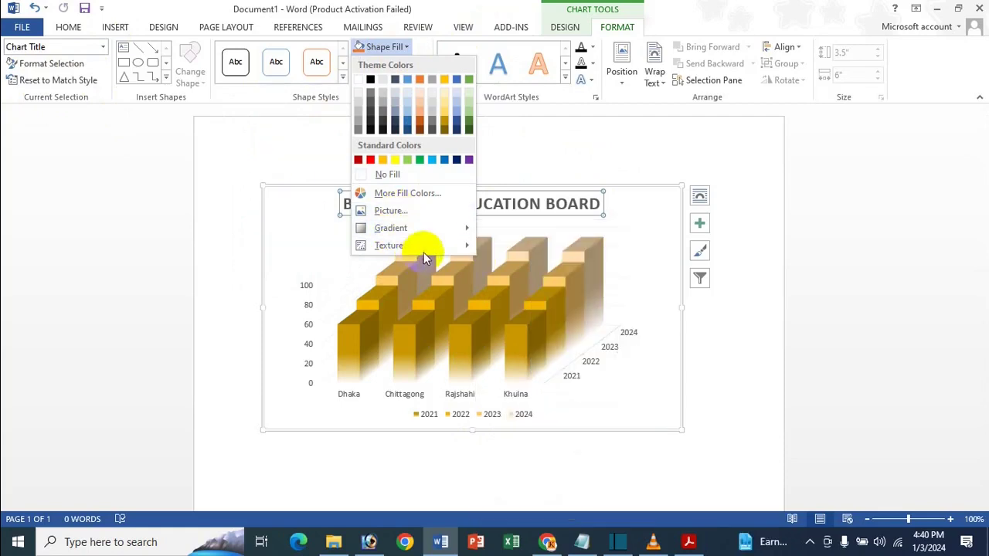
pyautogui.moveTo(423, 252)
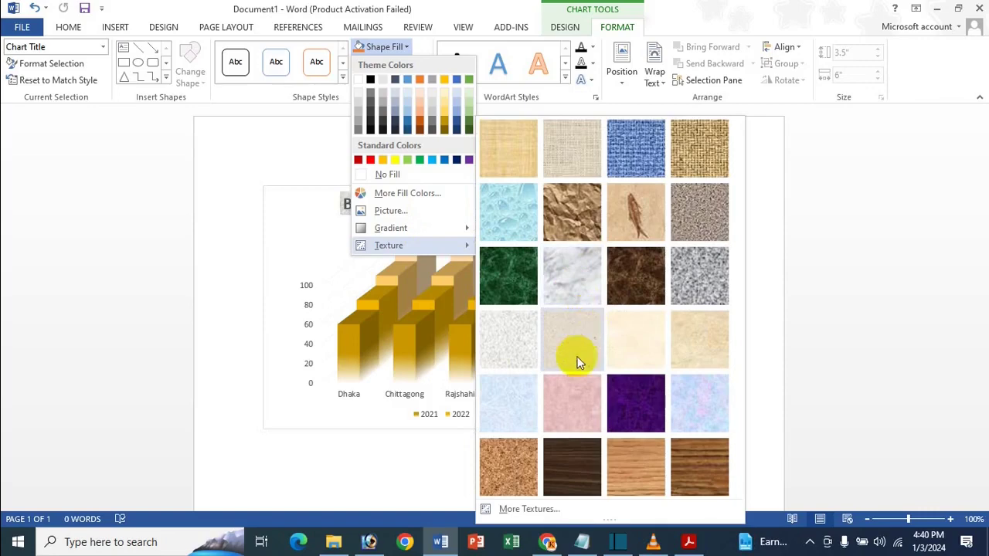
pyautogui.click(525, 510)
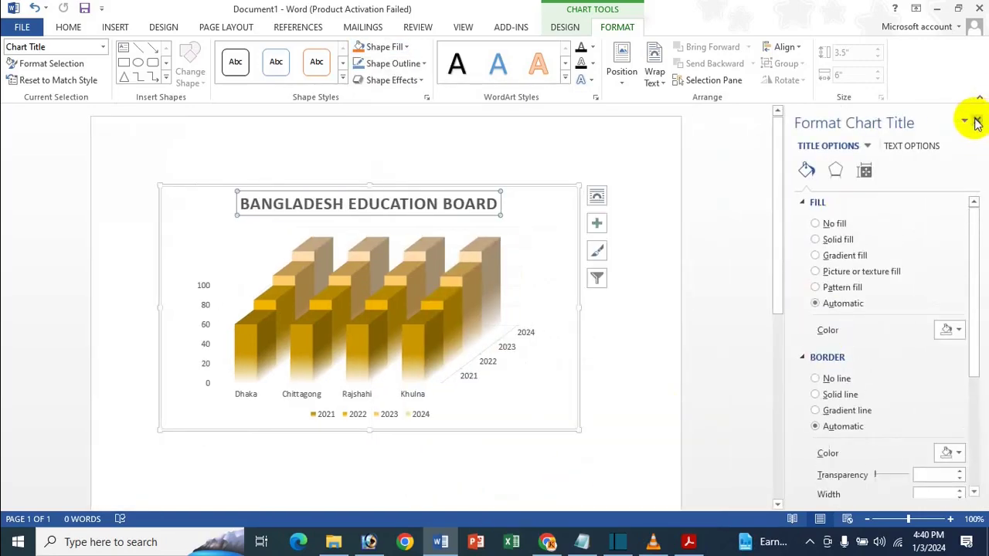
pyautogui.click(977, 123)
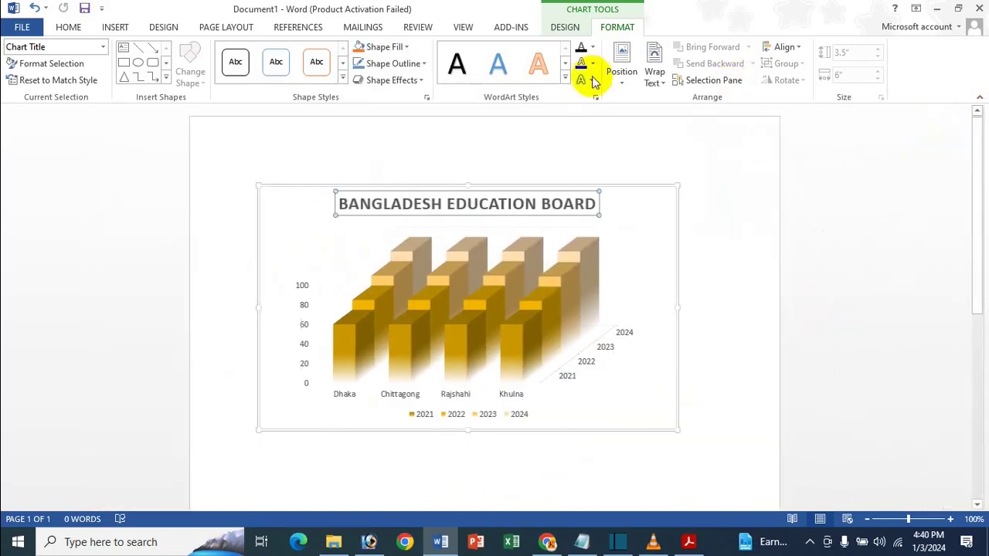
# Step: Fill the chart title's background with the White marble texture
pyautogui.click(382, 53)
pyautogui.moveTo(386, 244)
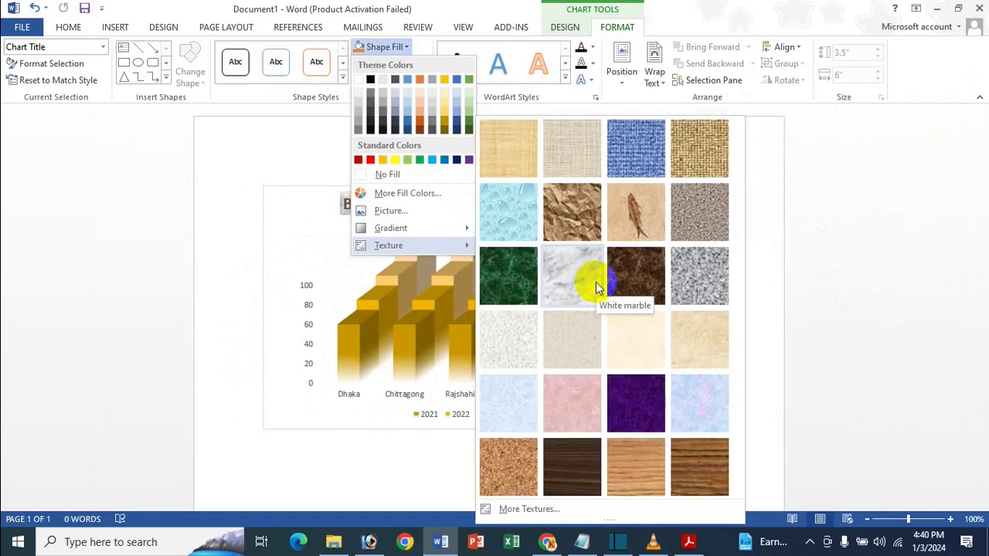
pyautogui.click(566, 288)
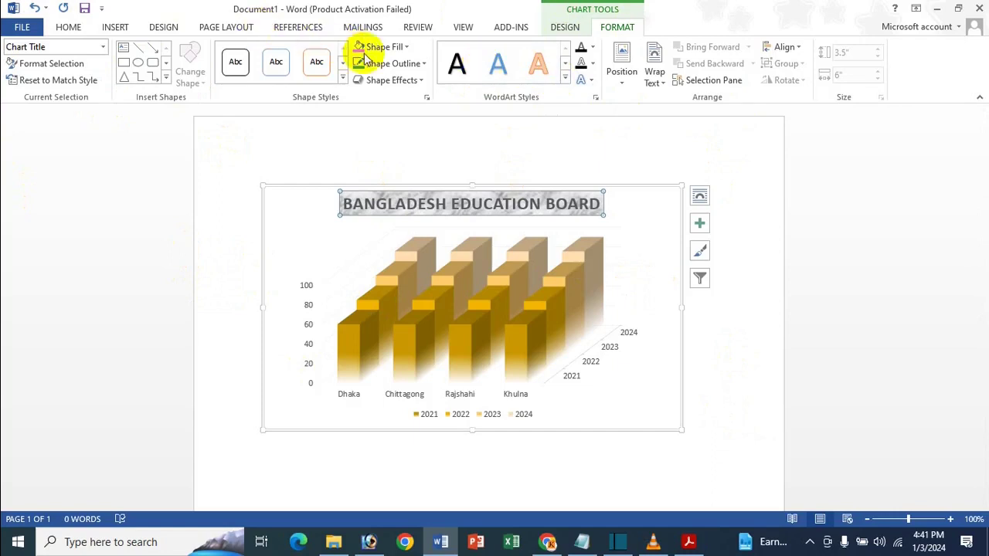
# Step: Select the whole chart area and fill its background with the white speckled texture
pyautogui.click(388, 47)
pyautogui.click(287, 235)
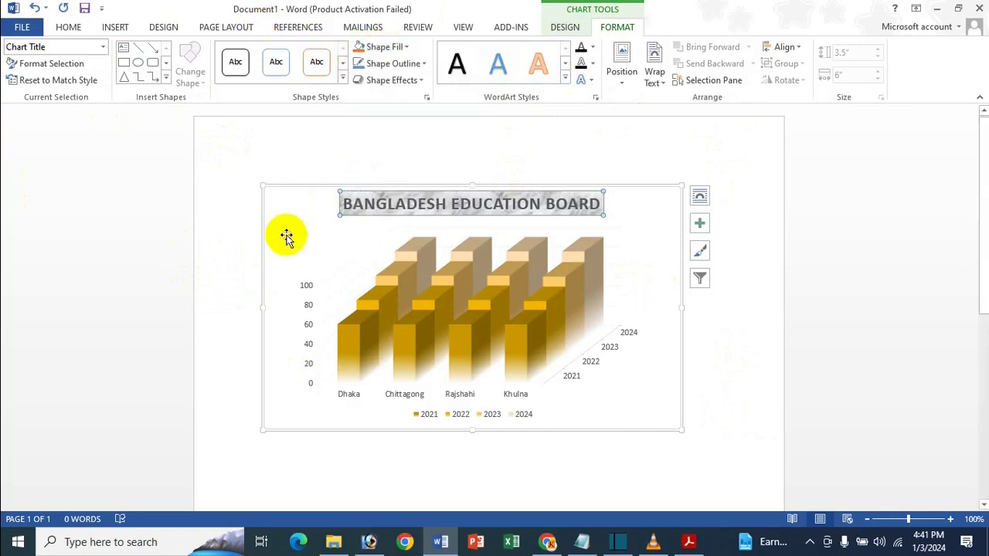
pyautogui.click(284, 232)
pyautogui.click(286, 212)
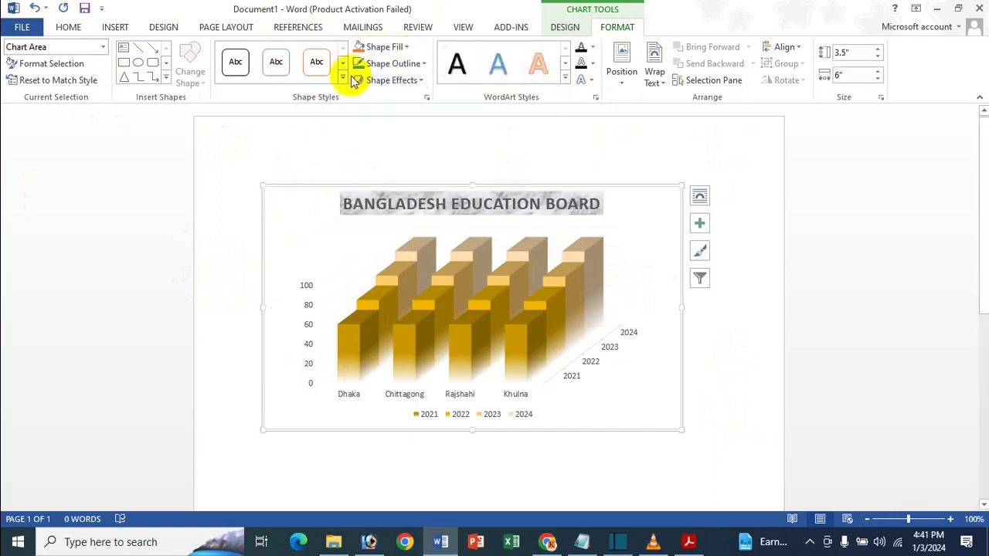
pyautogui.click(386, 47)
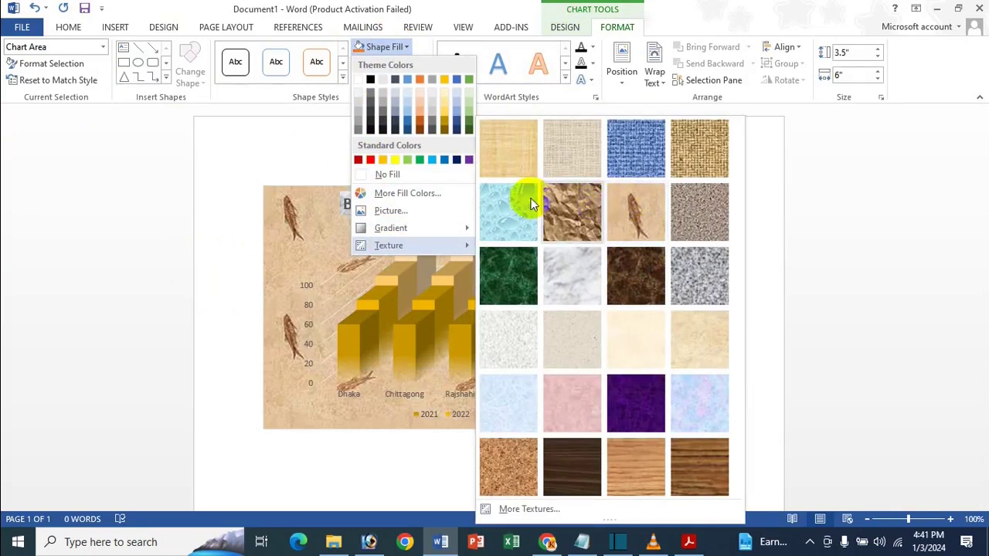
pyautogui.click(508, 356)
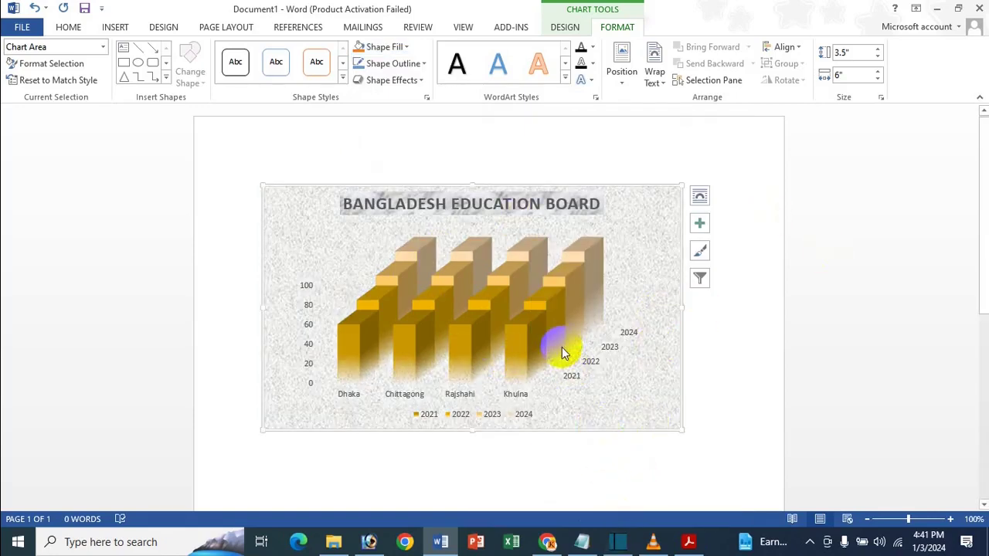
pyautogui.moveTo(511, 345)
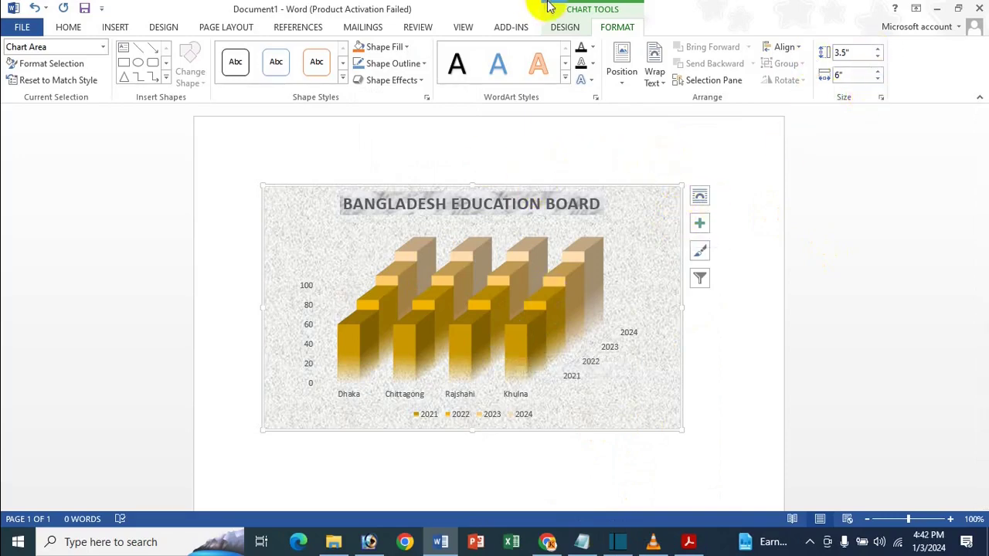
# Step: Switch to the PDF "How To Create A Column Chart / Graph In MS Word Tutorial Bangla" in Adobe Acrobat
pyautogui.click(561, 30)
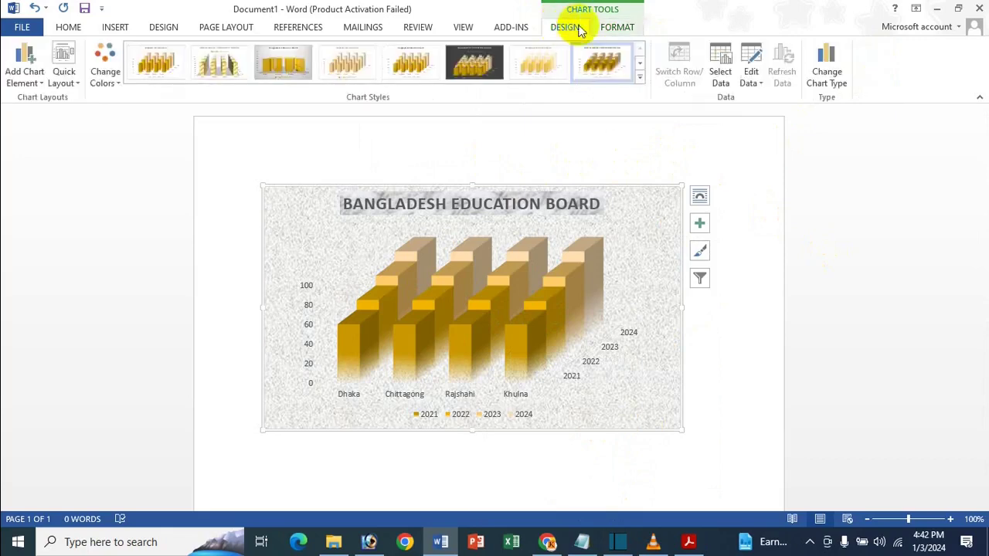
pyautogui.click(599, 31)
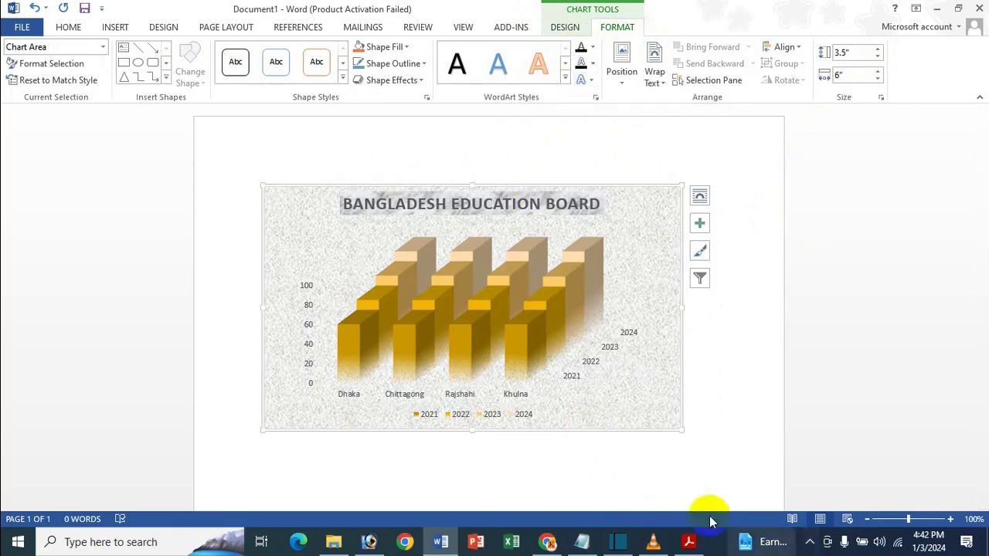
pyautogui.click(688, 542)
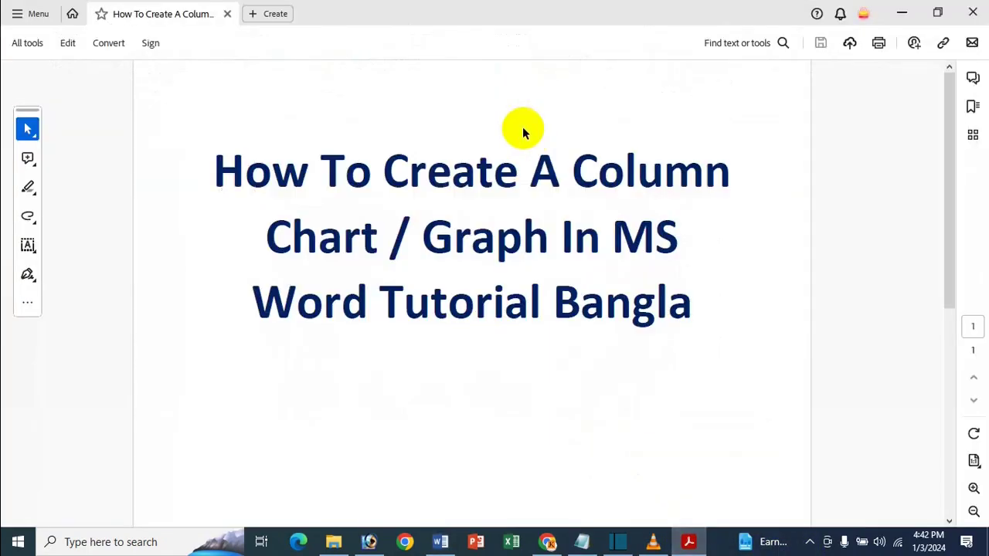